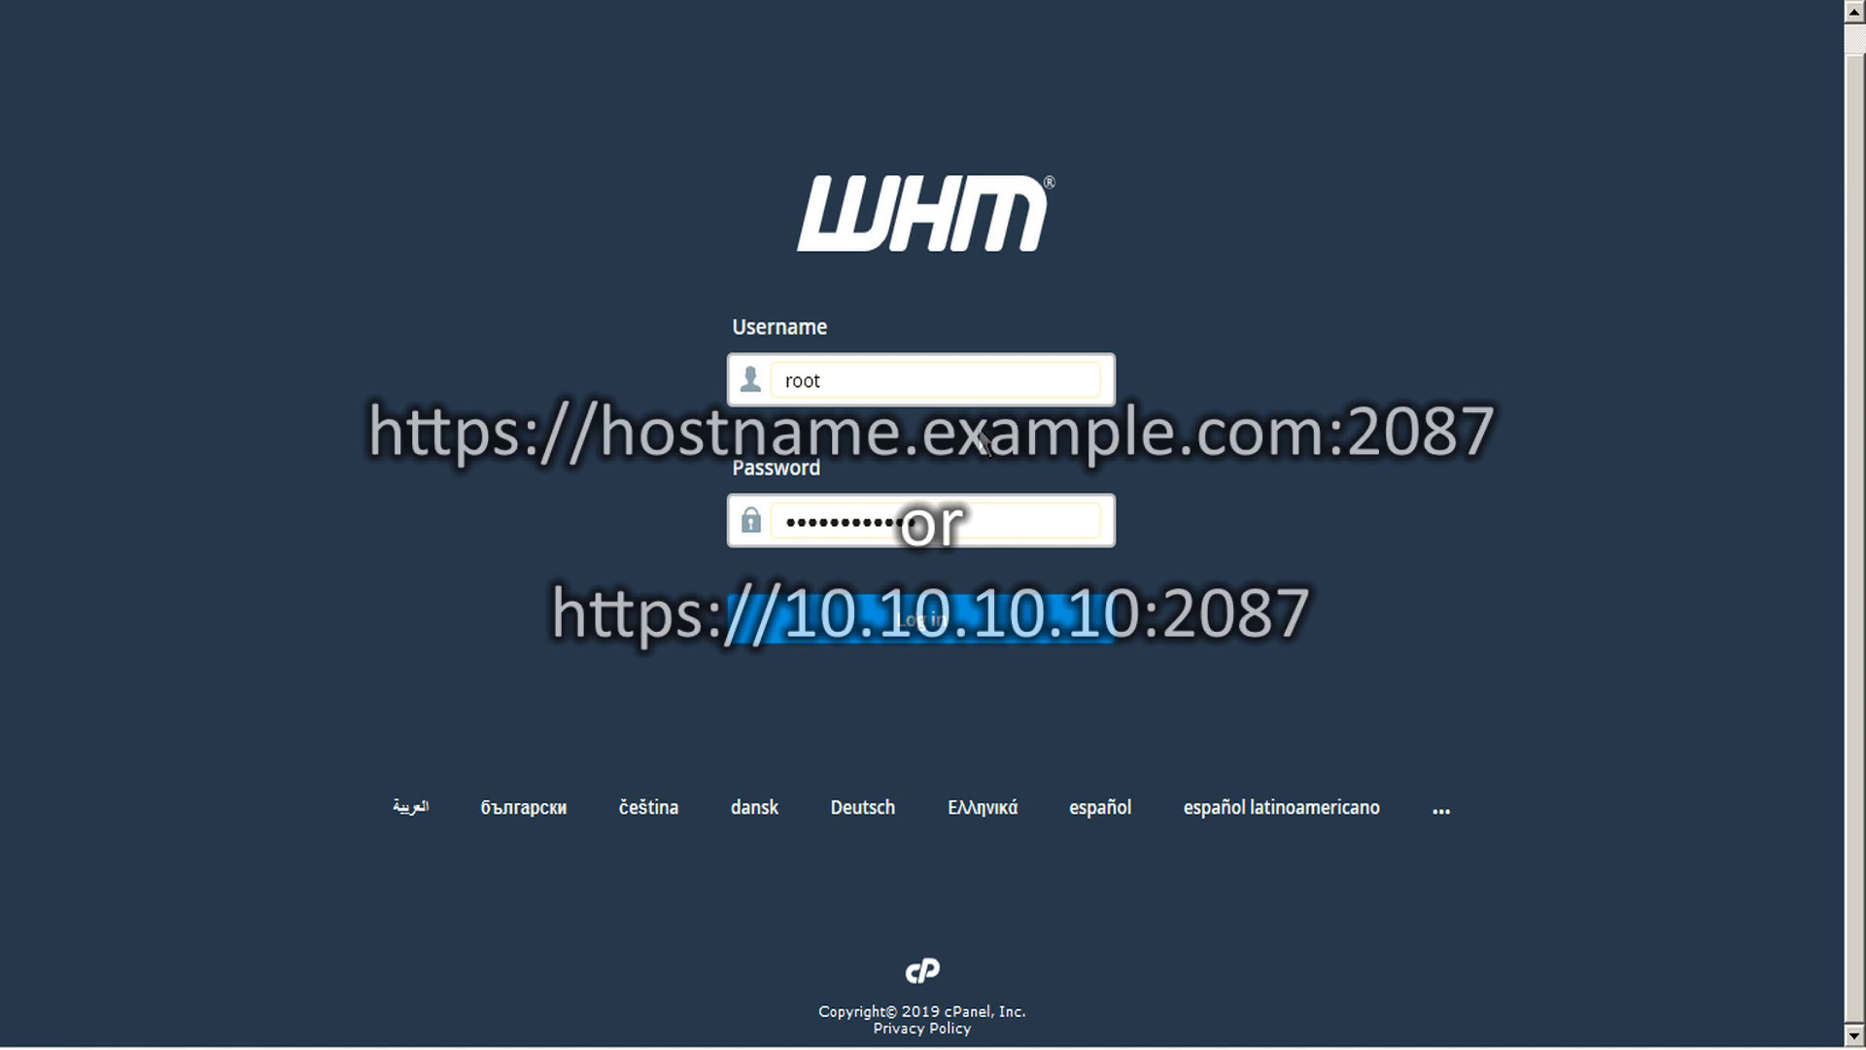
# Sign in to WHM on port 2087 as root with the root password.
pyautogui.click(969, 618)
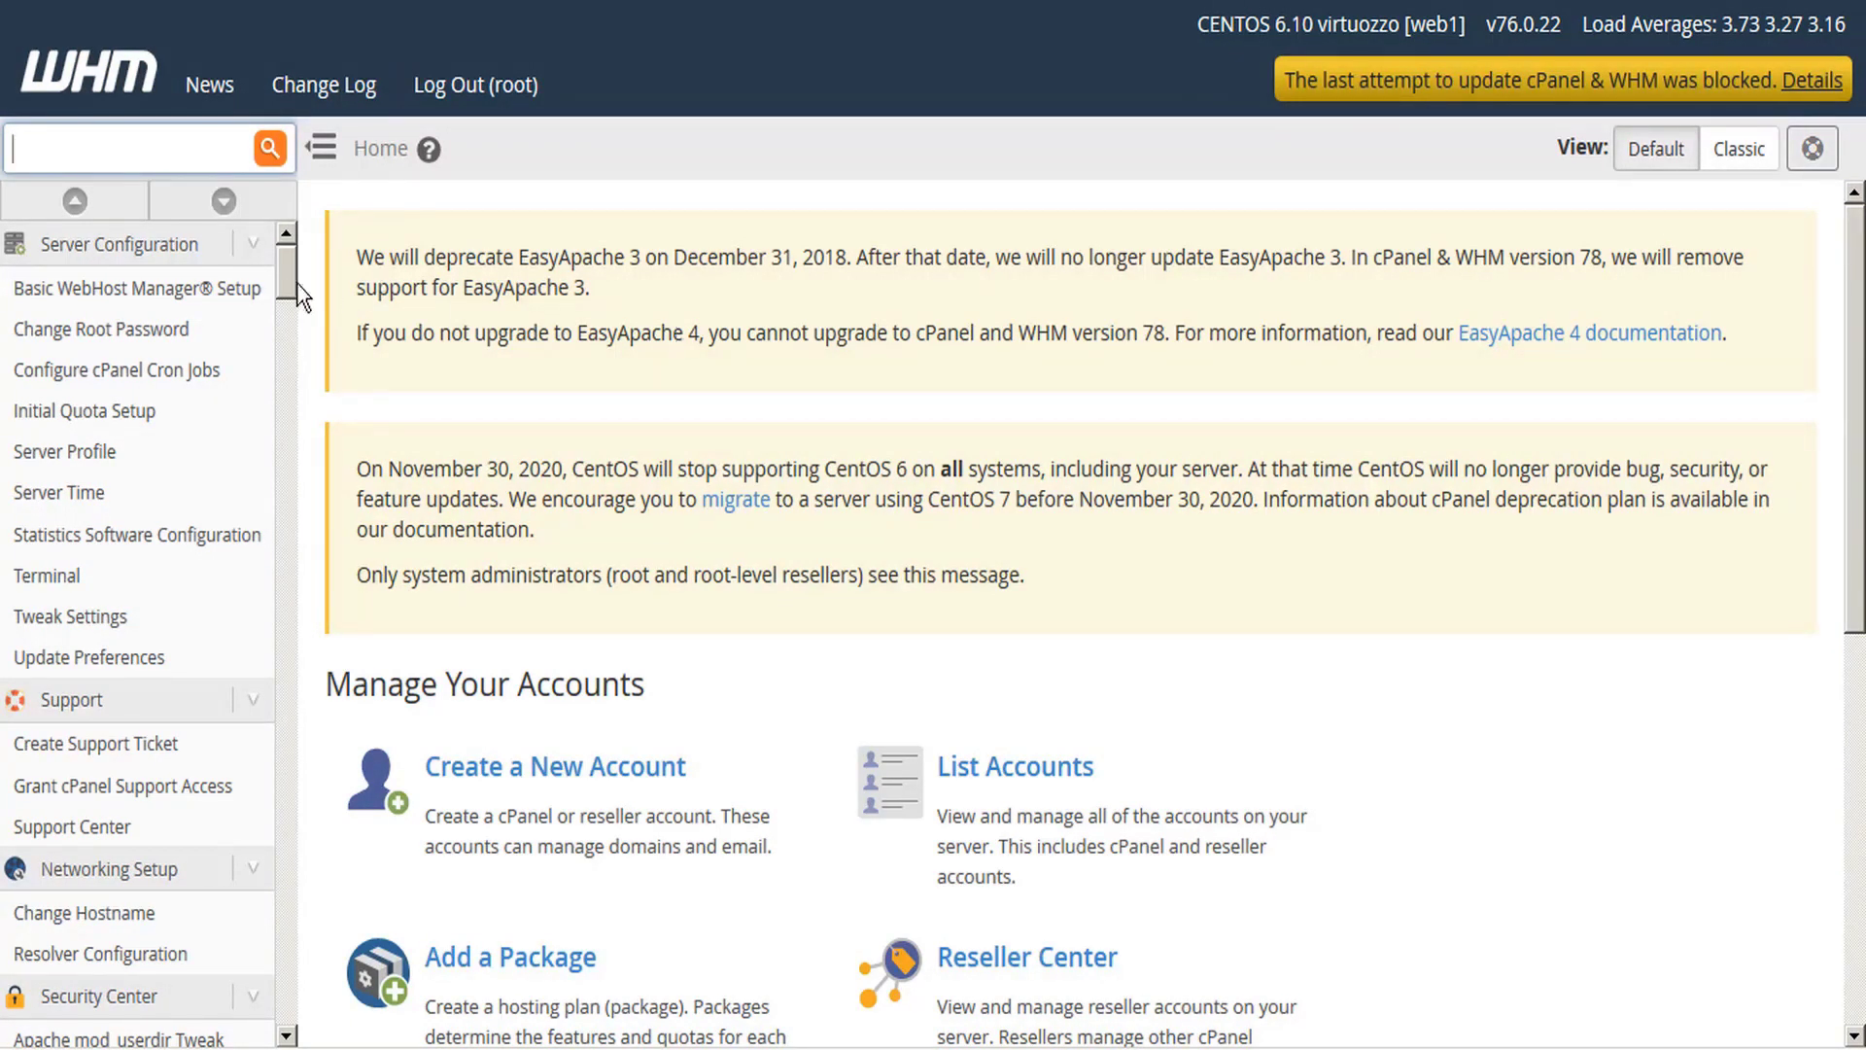
# Filter the WHM sidebar by 'api' and open Manage API Tokens.
pyautogui.moveTo(288, 291); pyautogui.dragTo(287, 1019)
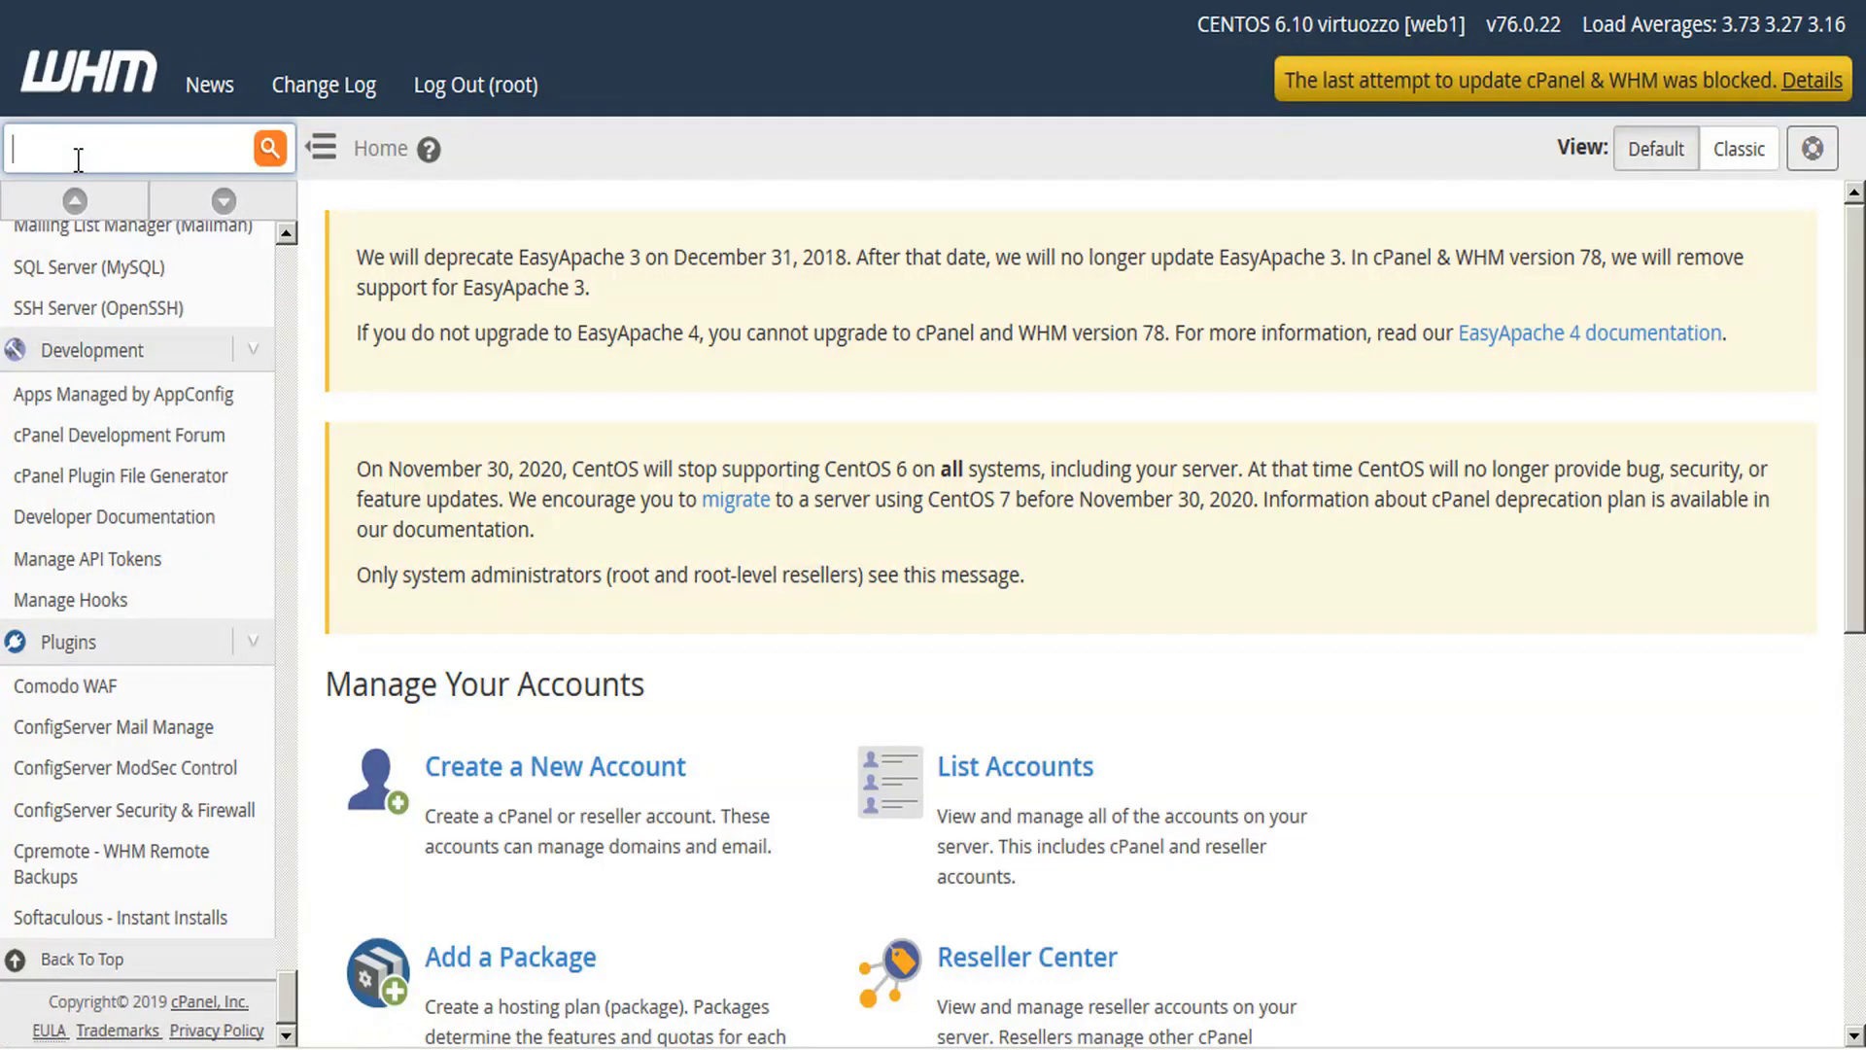
pyautogui.write('api')
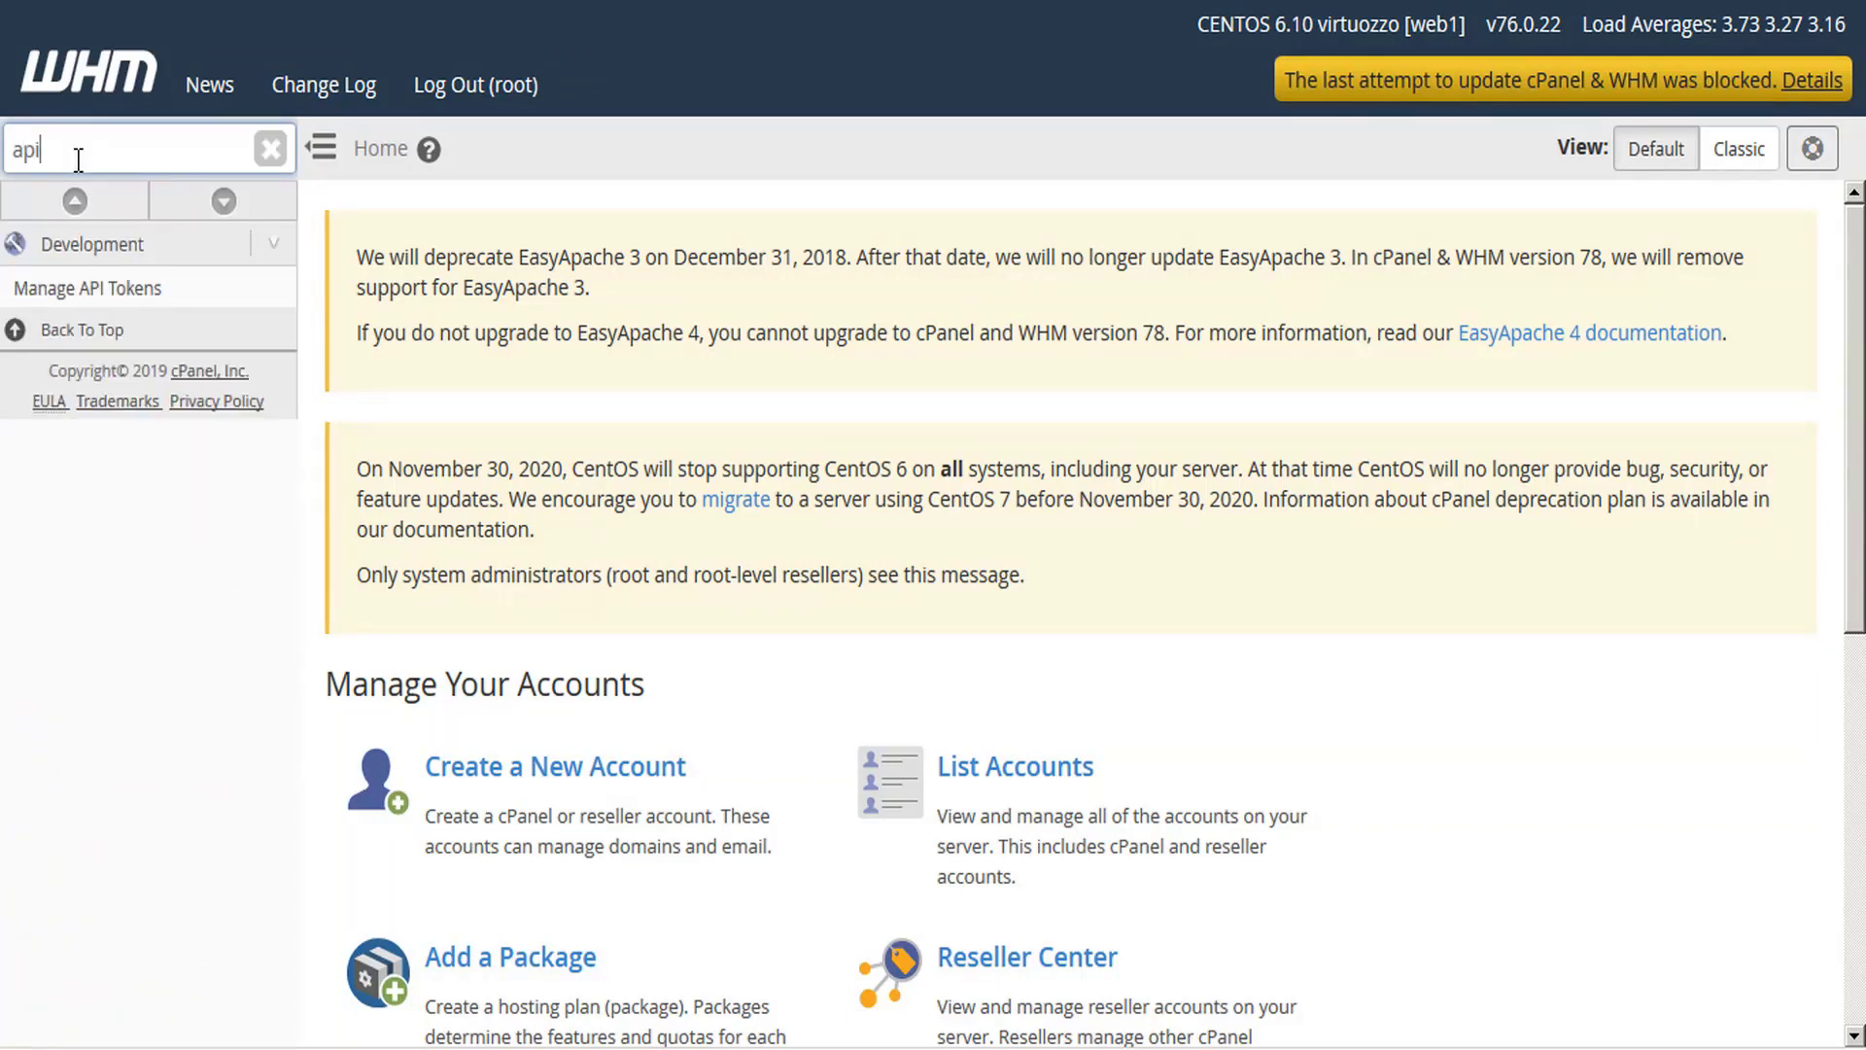
pyautogui.click(79, 290)
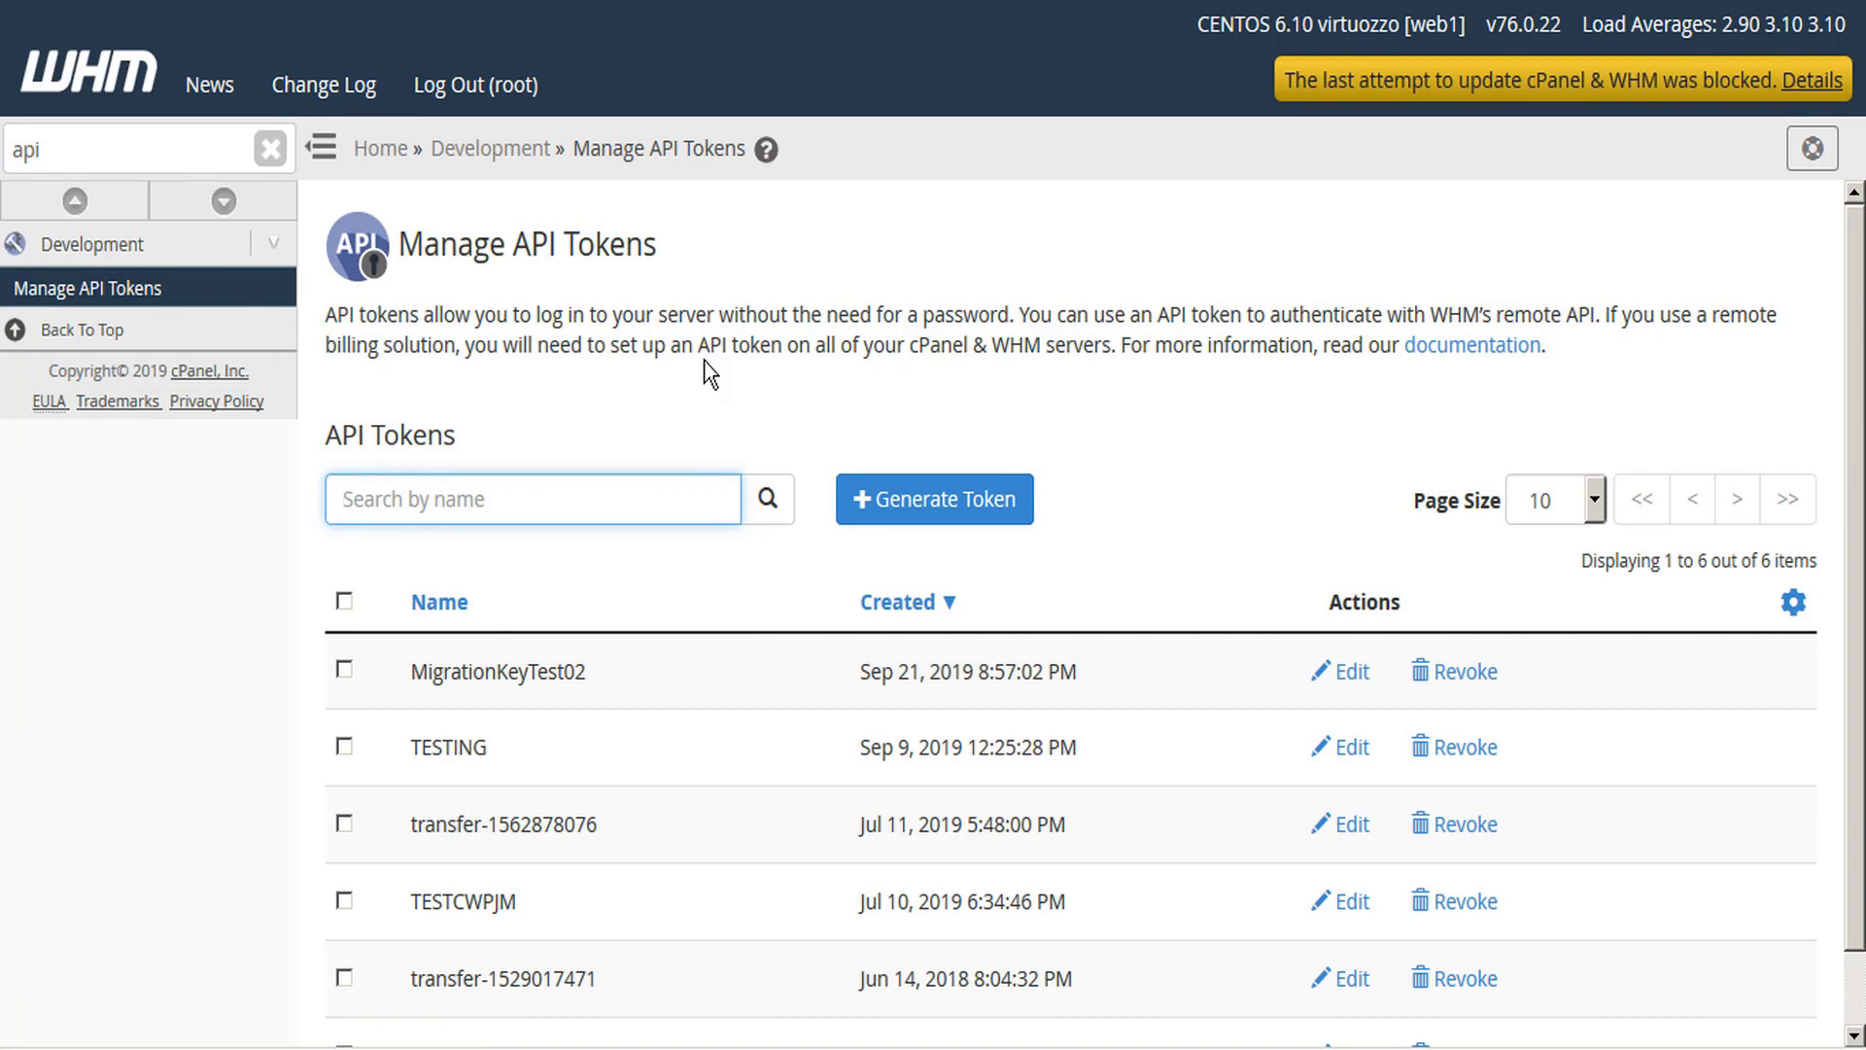
# Generate an API token named CWPMigration01 with Everything access and save it.
pyautogui.click(948, 515)
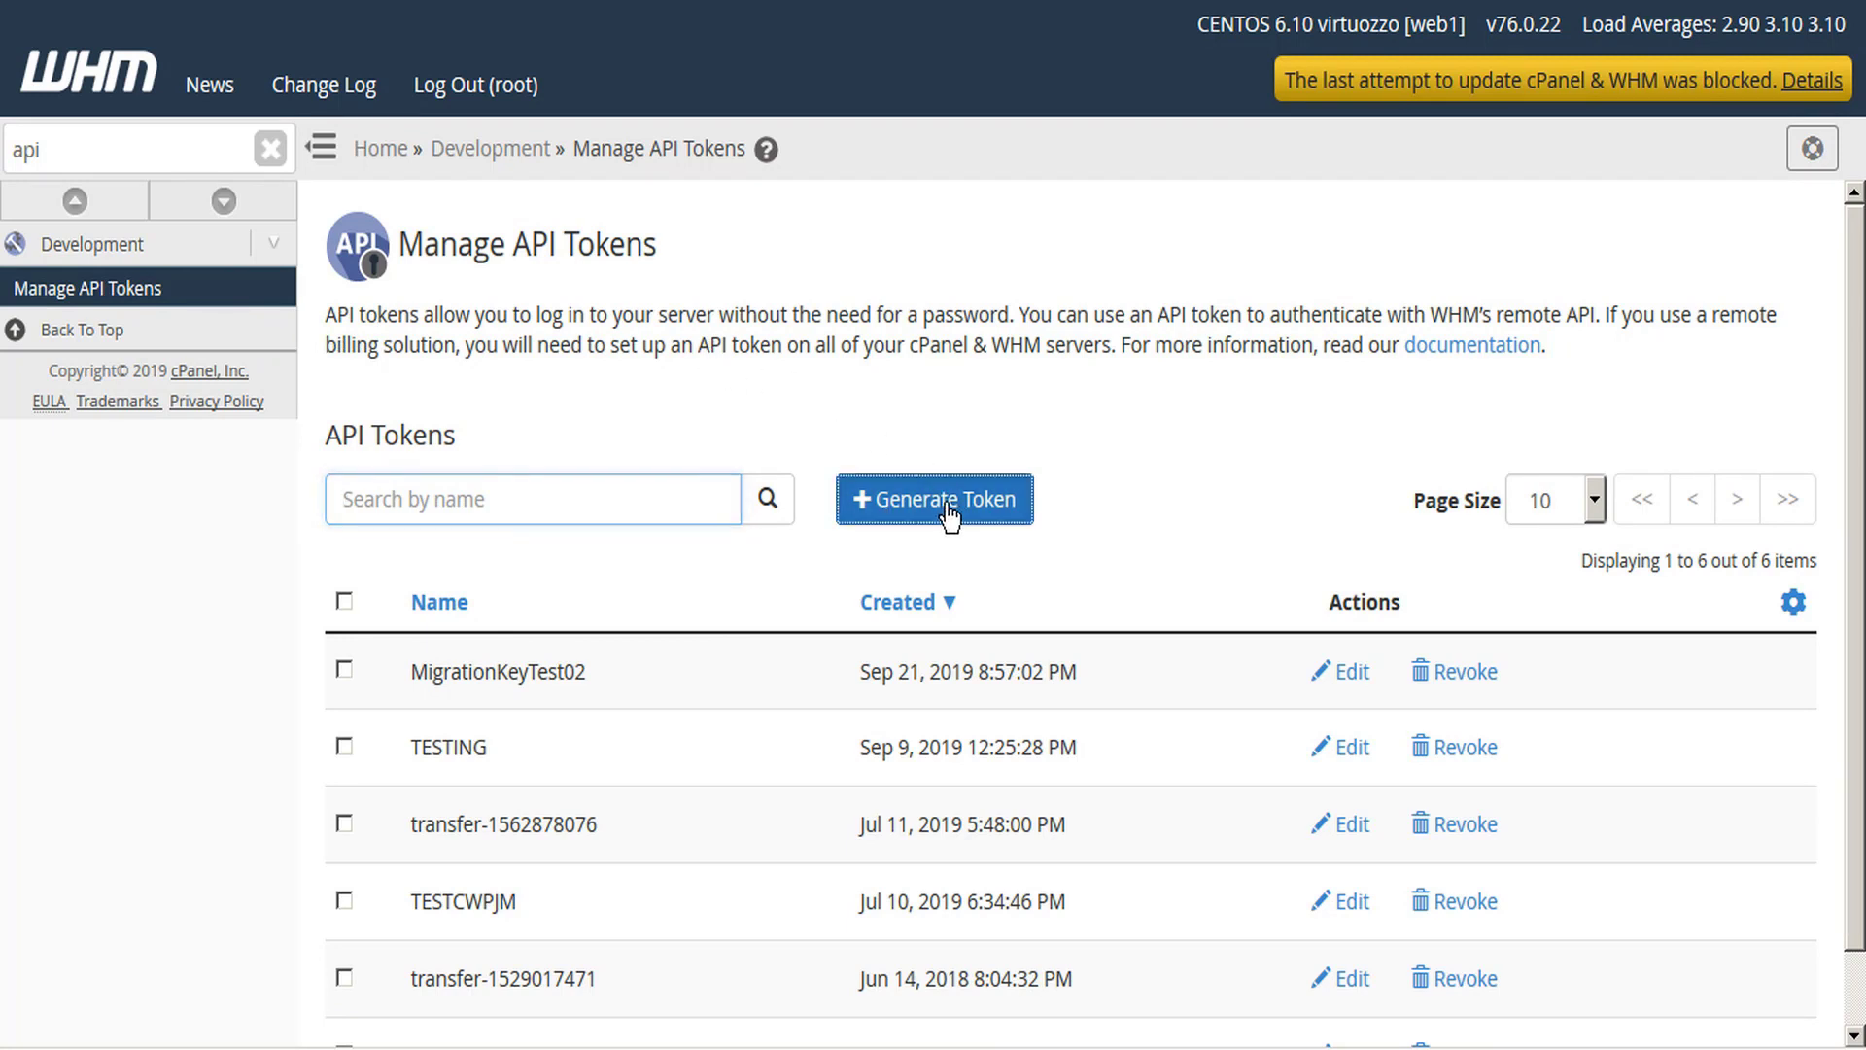
pyautogui.write('CW')
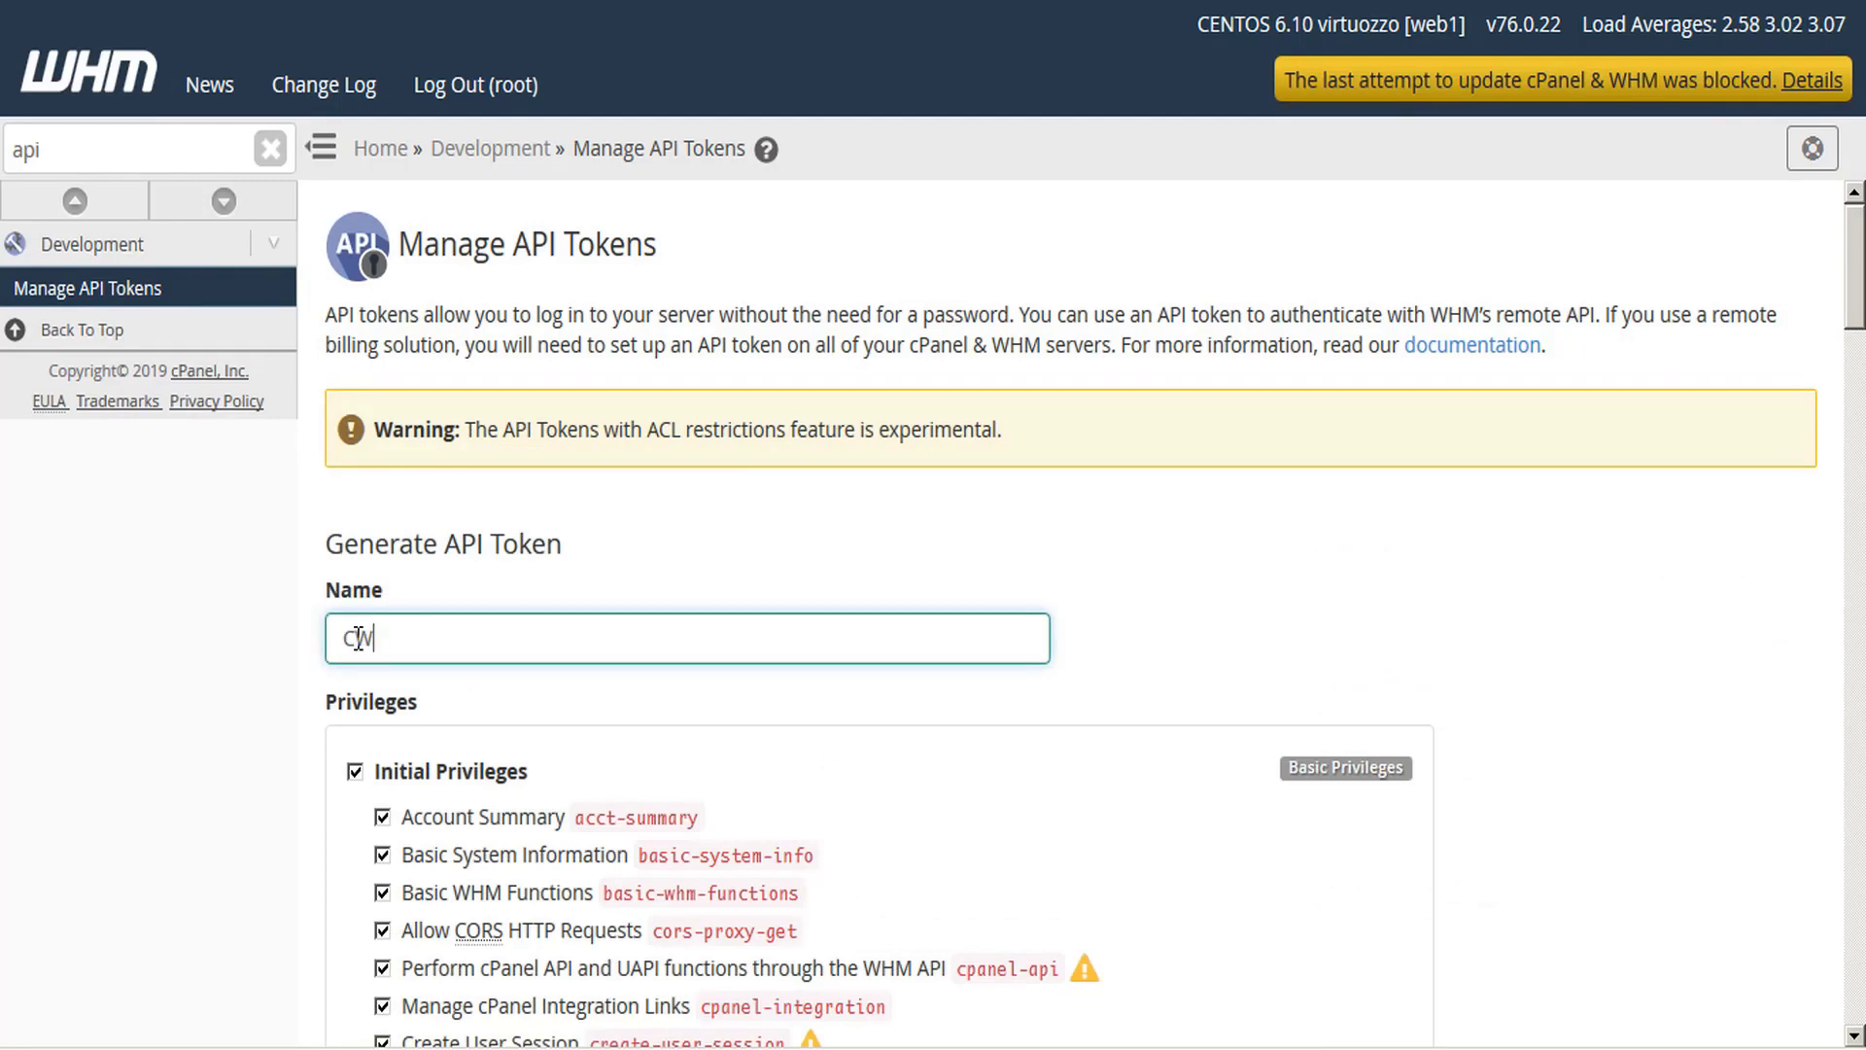
pyautogui.write('P M')
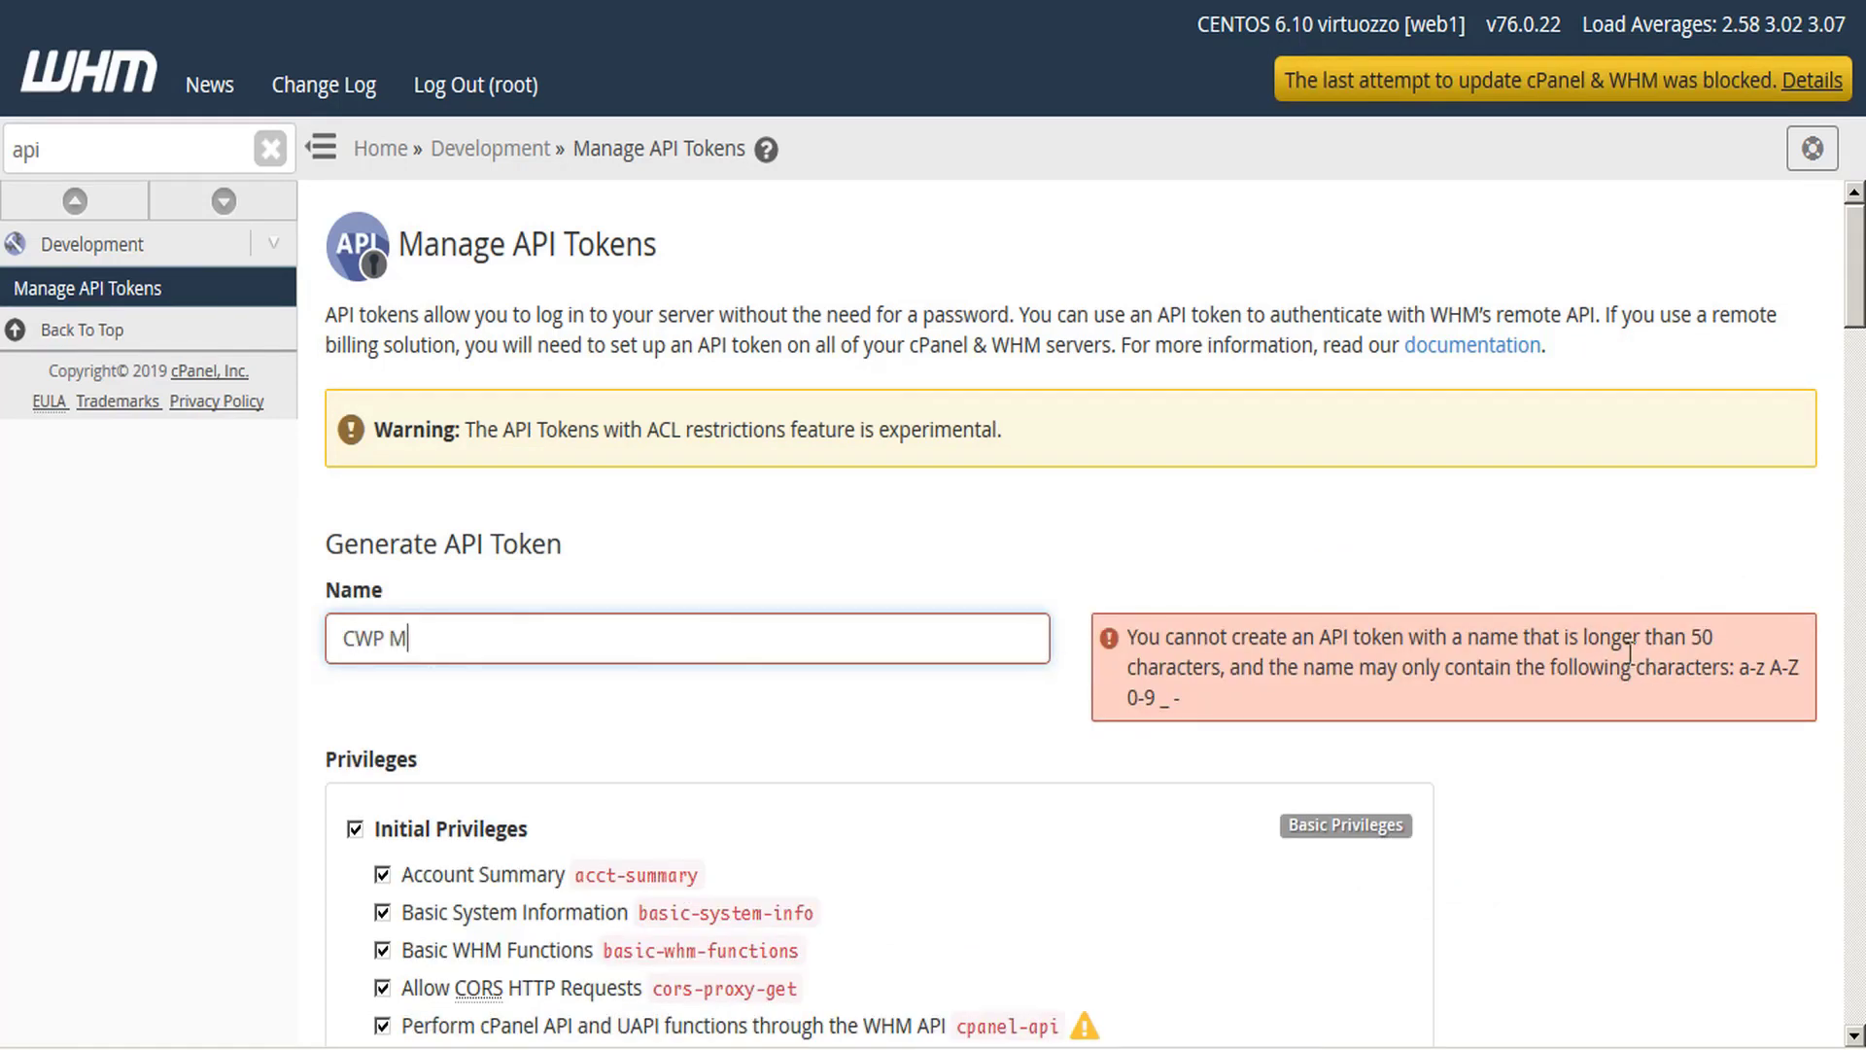
pyautogui.press('BackSpace')
pyautogui.press('BackSpace')
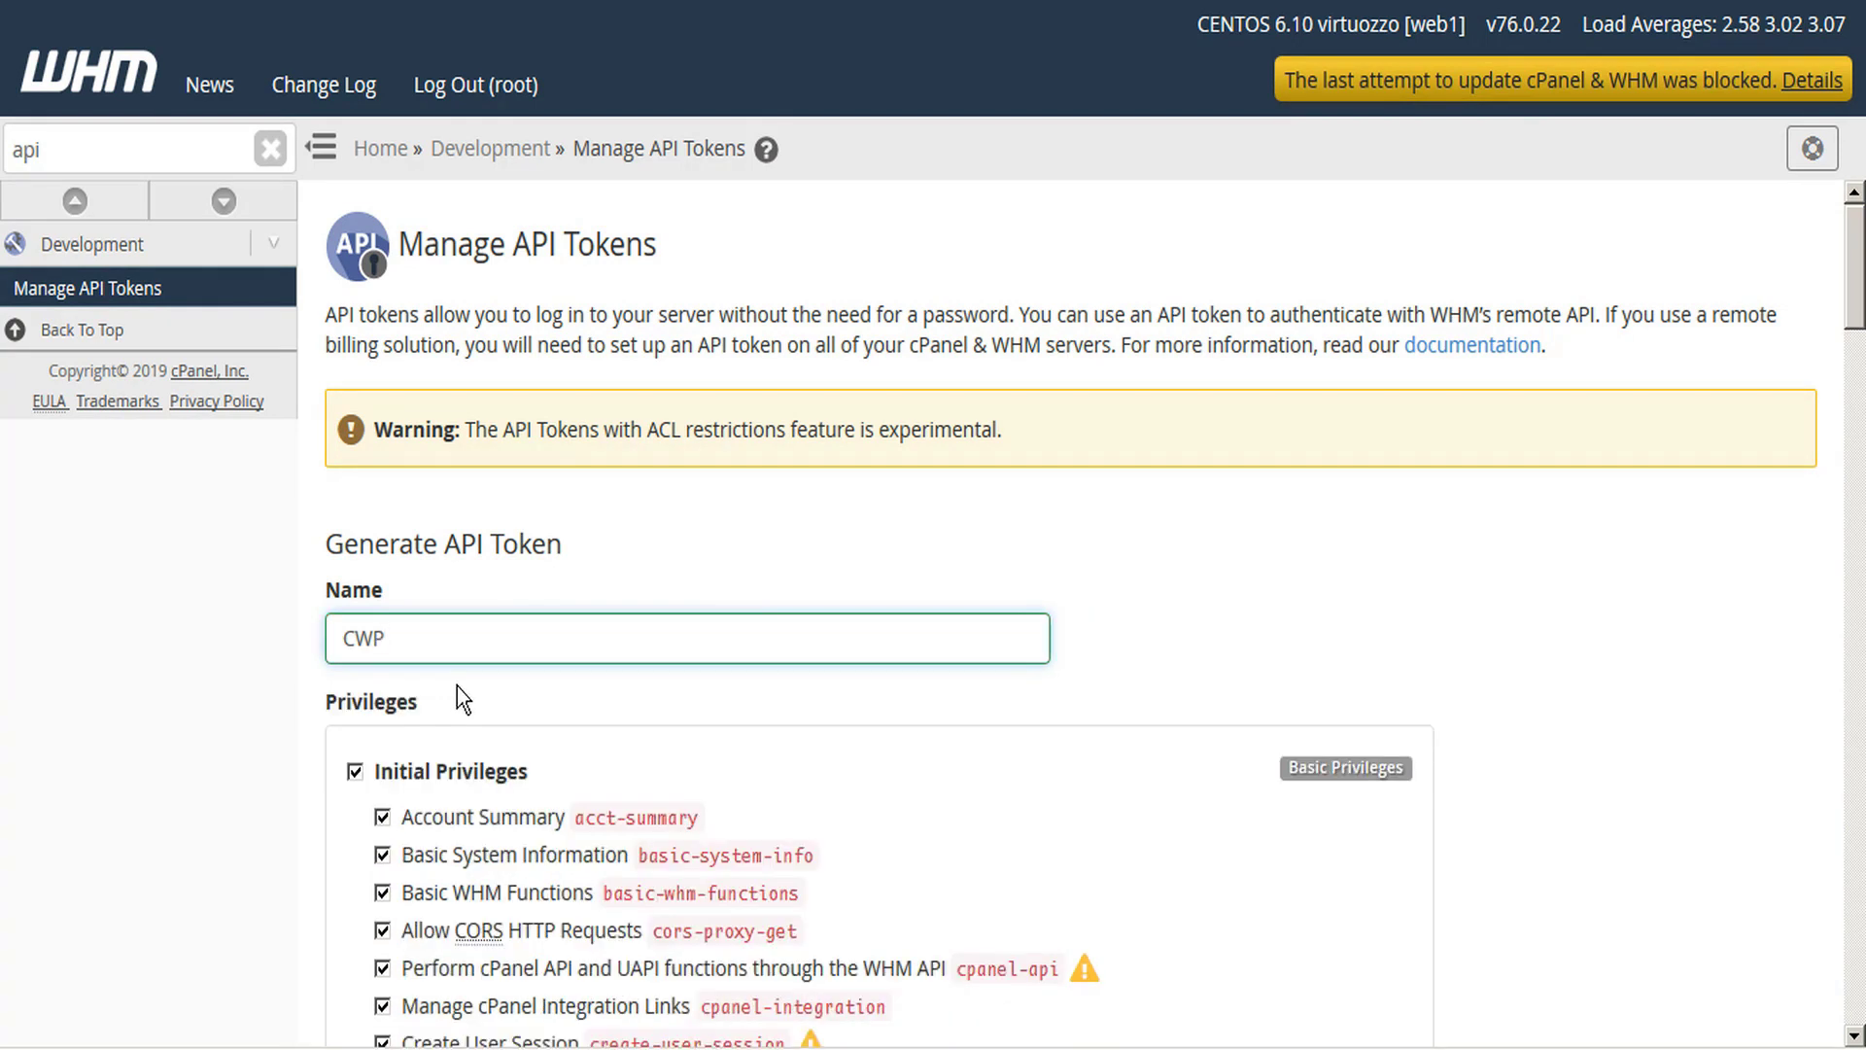
pyautogui.write('Migration01')
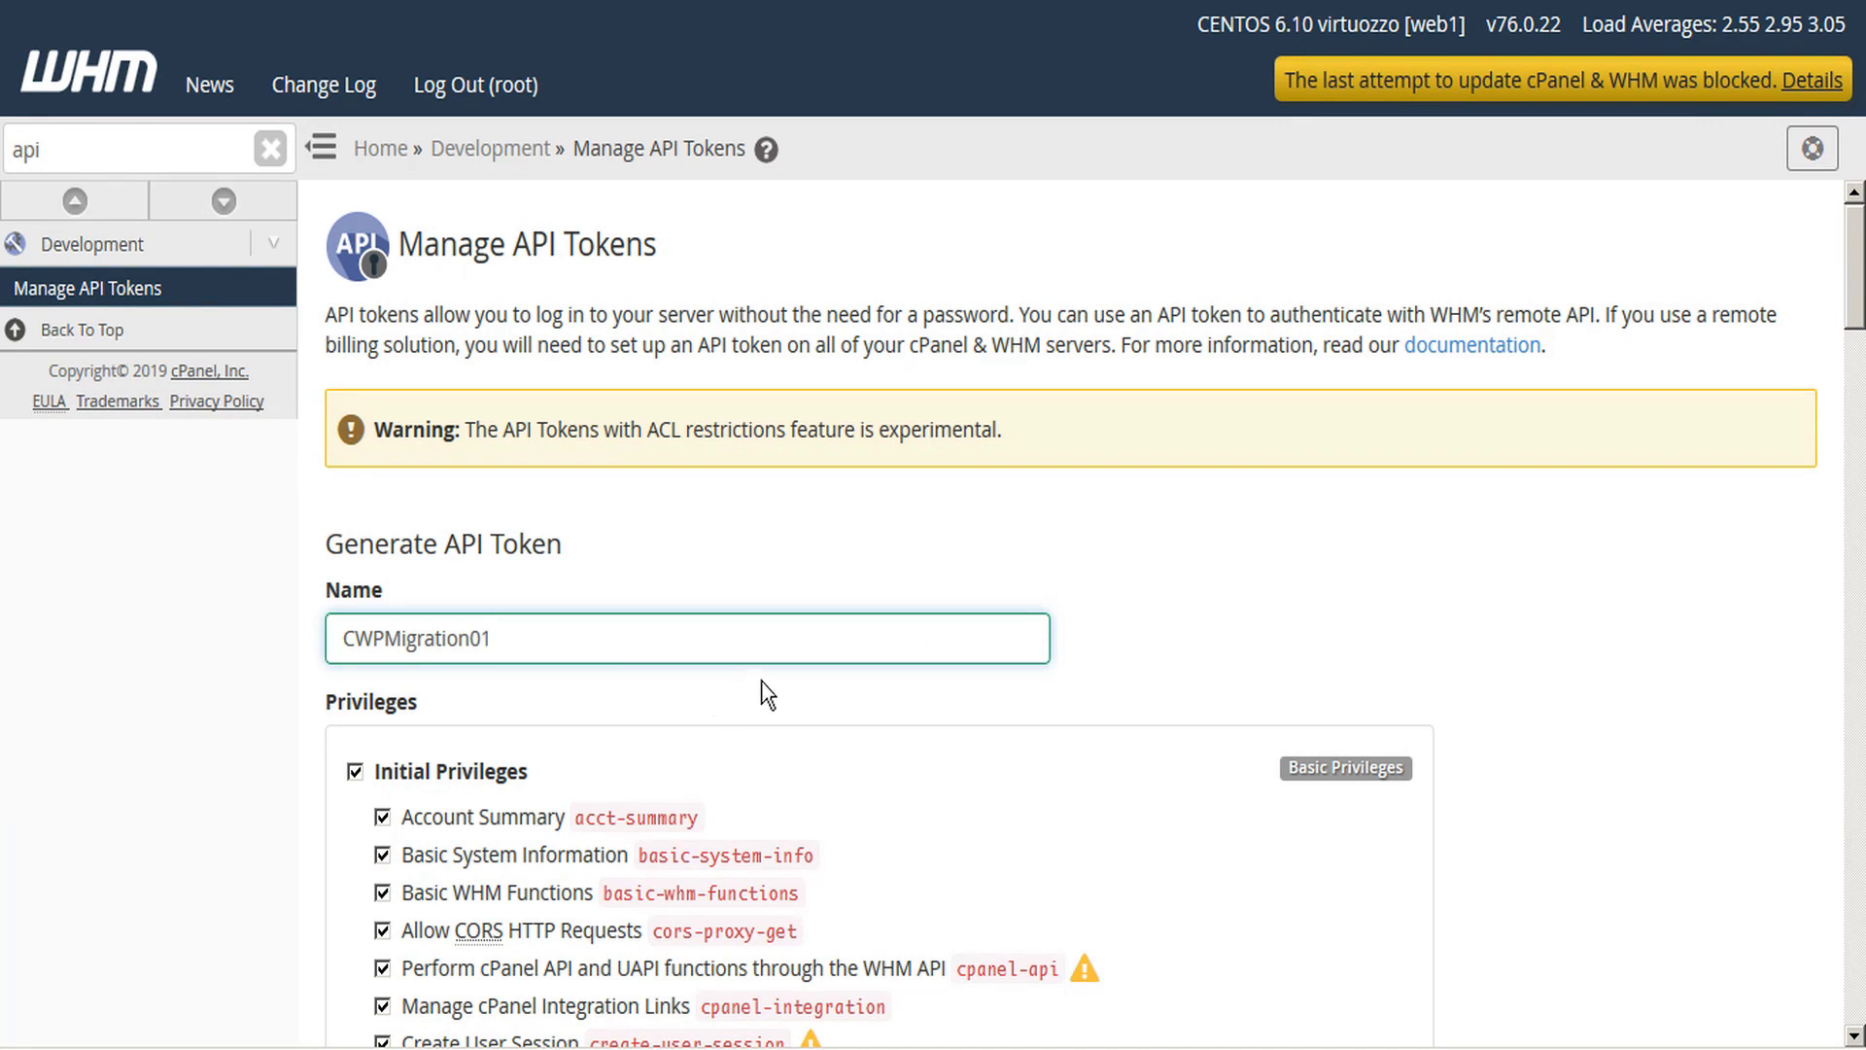
pyautogui.scroll(-20, 589, 644)
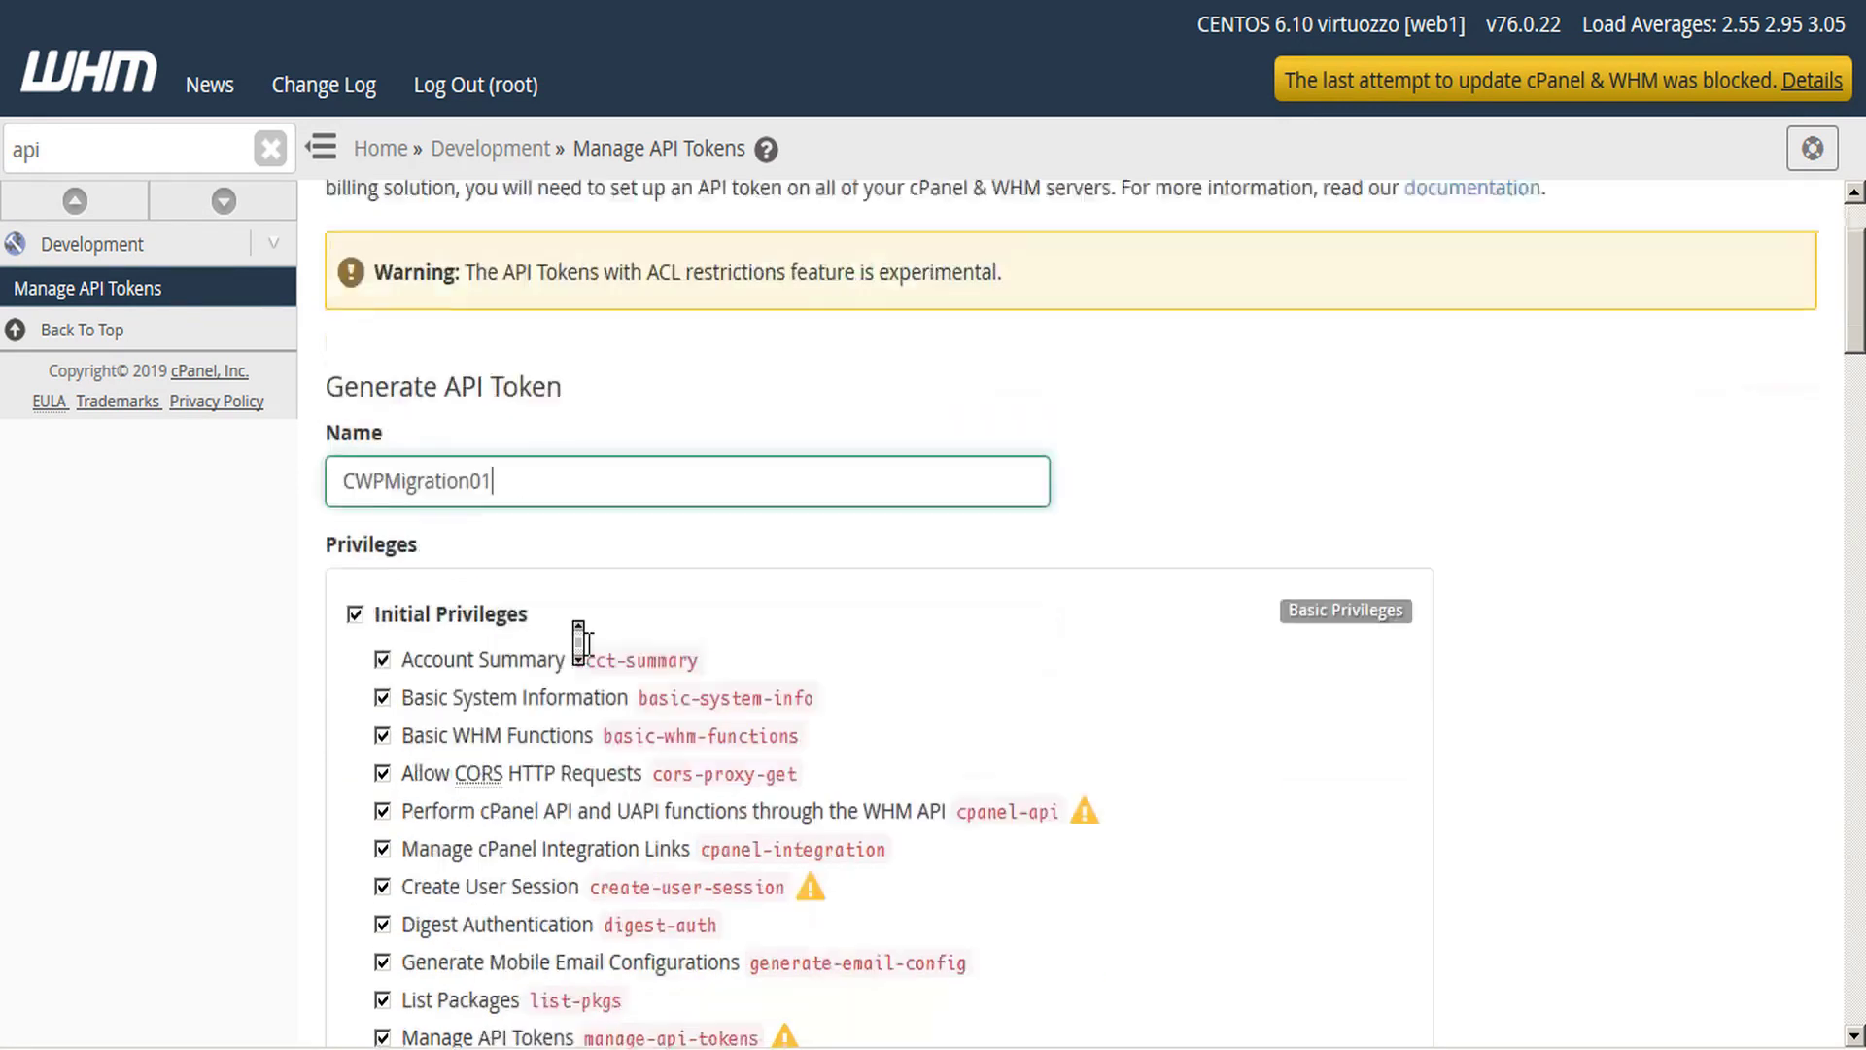
pyautogui.scroll(-20, 586, 647)
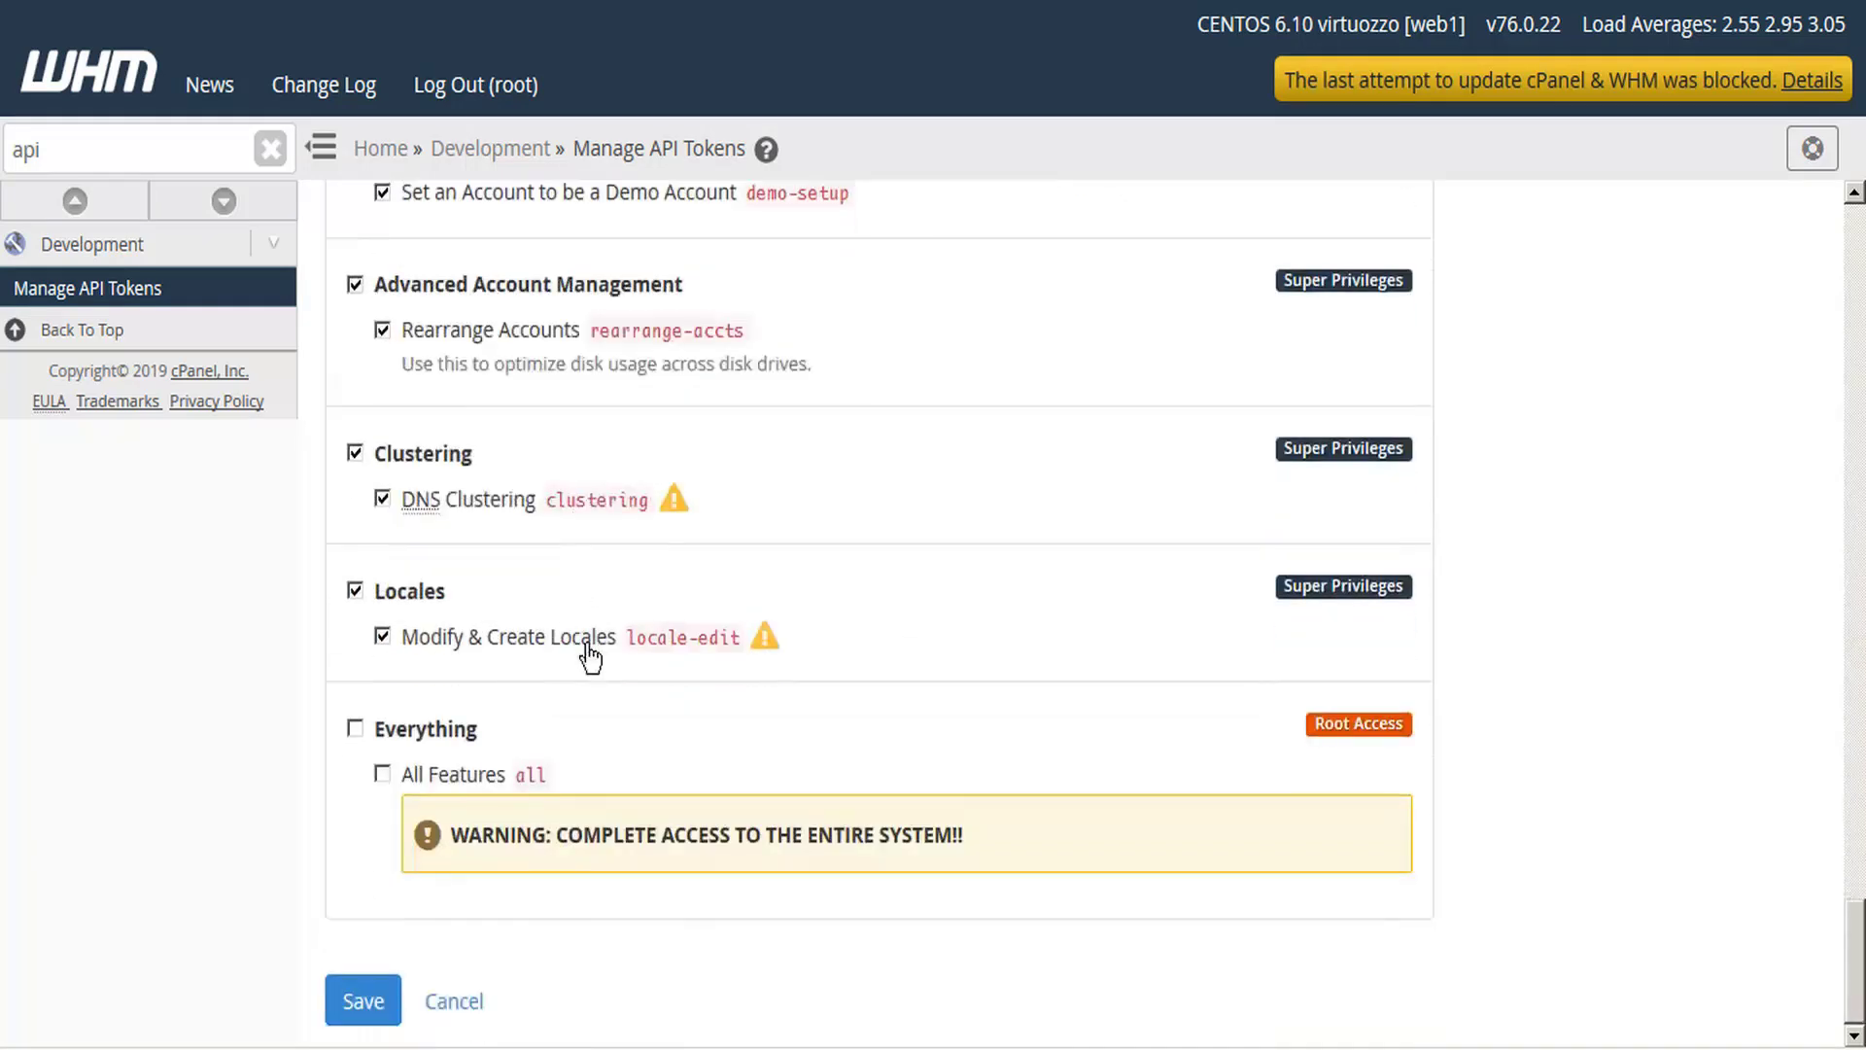
pyautogui.click(356, 730)
pyautogui.click(360, 1010)
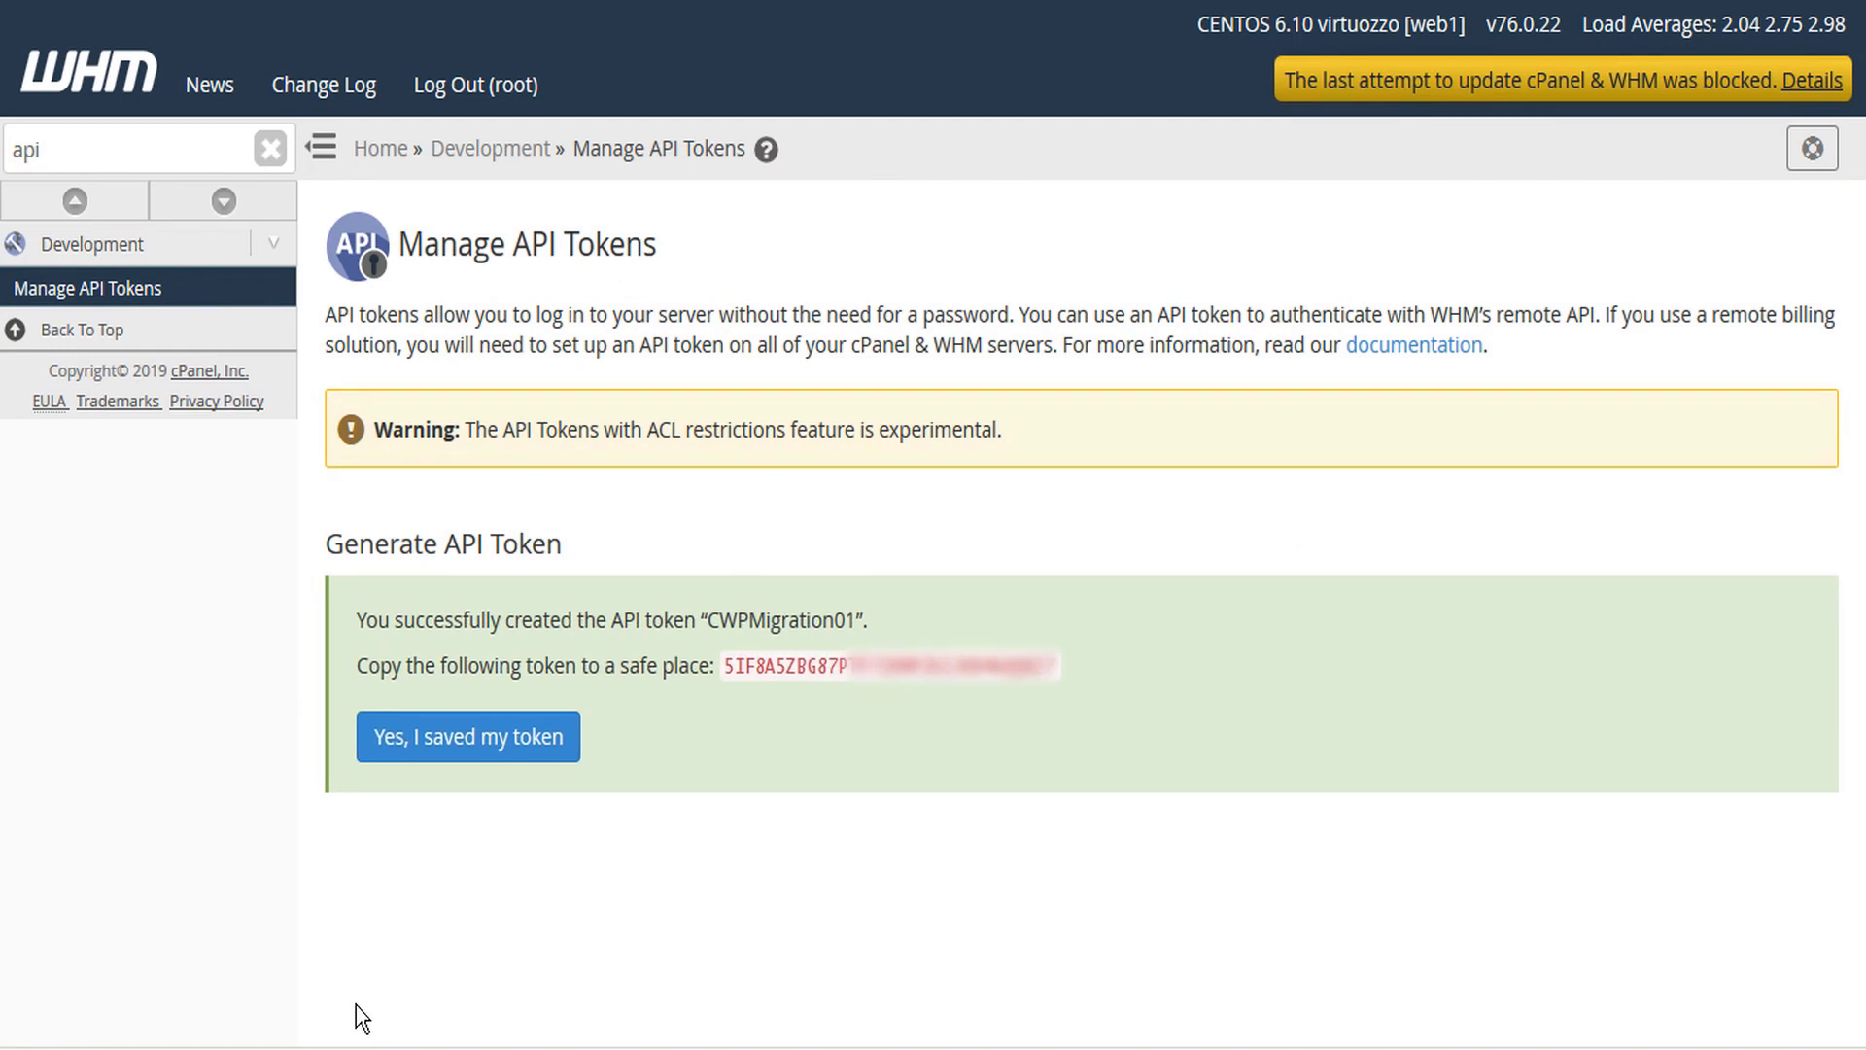
# Paste the generated token into Migration Token.txt in Notepad, save it, and return to WHM.
pyautogui.doubleClick(840, 671)
pyautogui.hotkey('alt', 'Tab')
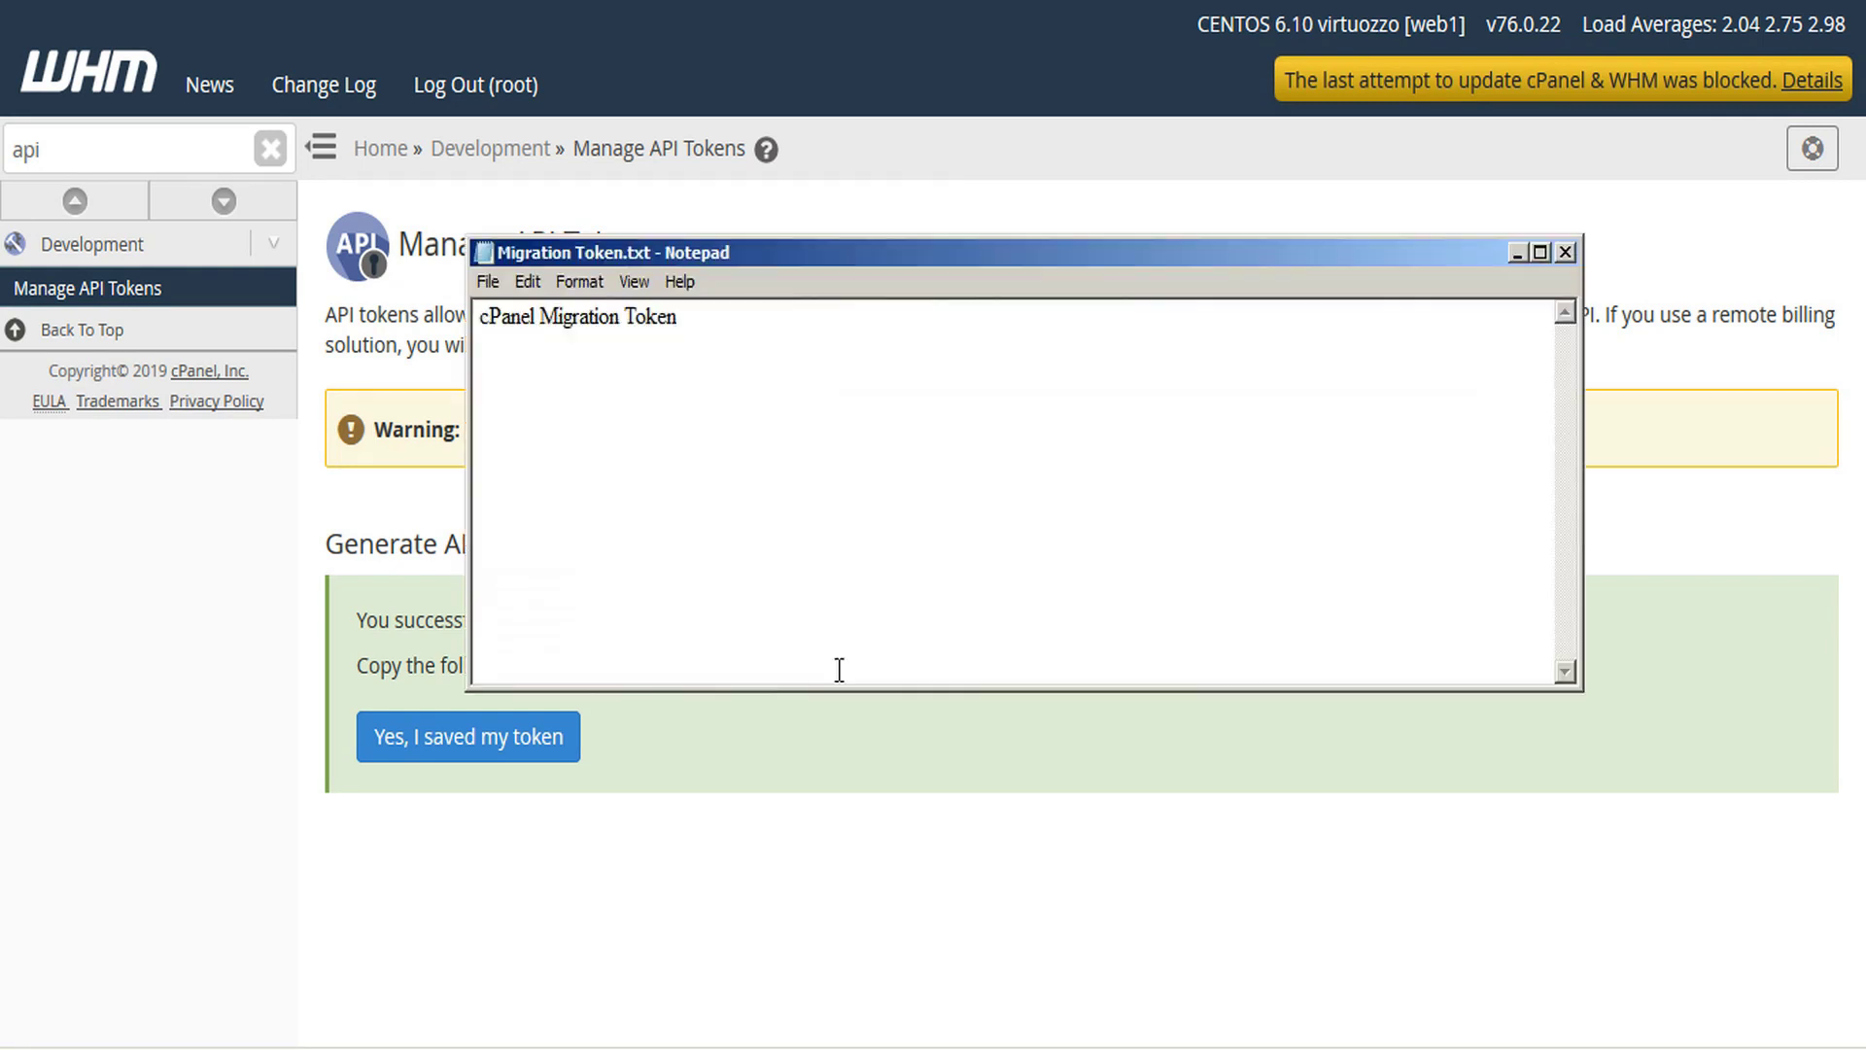
pyautogui.hotkey('ctrl', 'v')
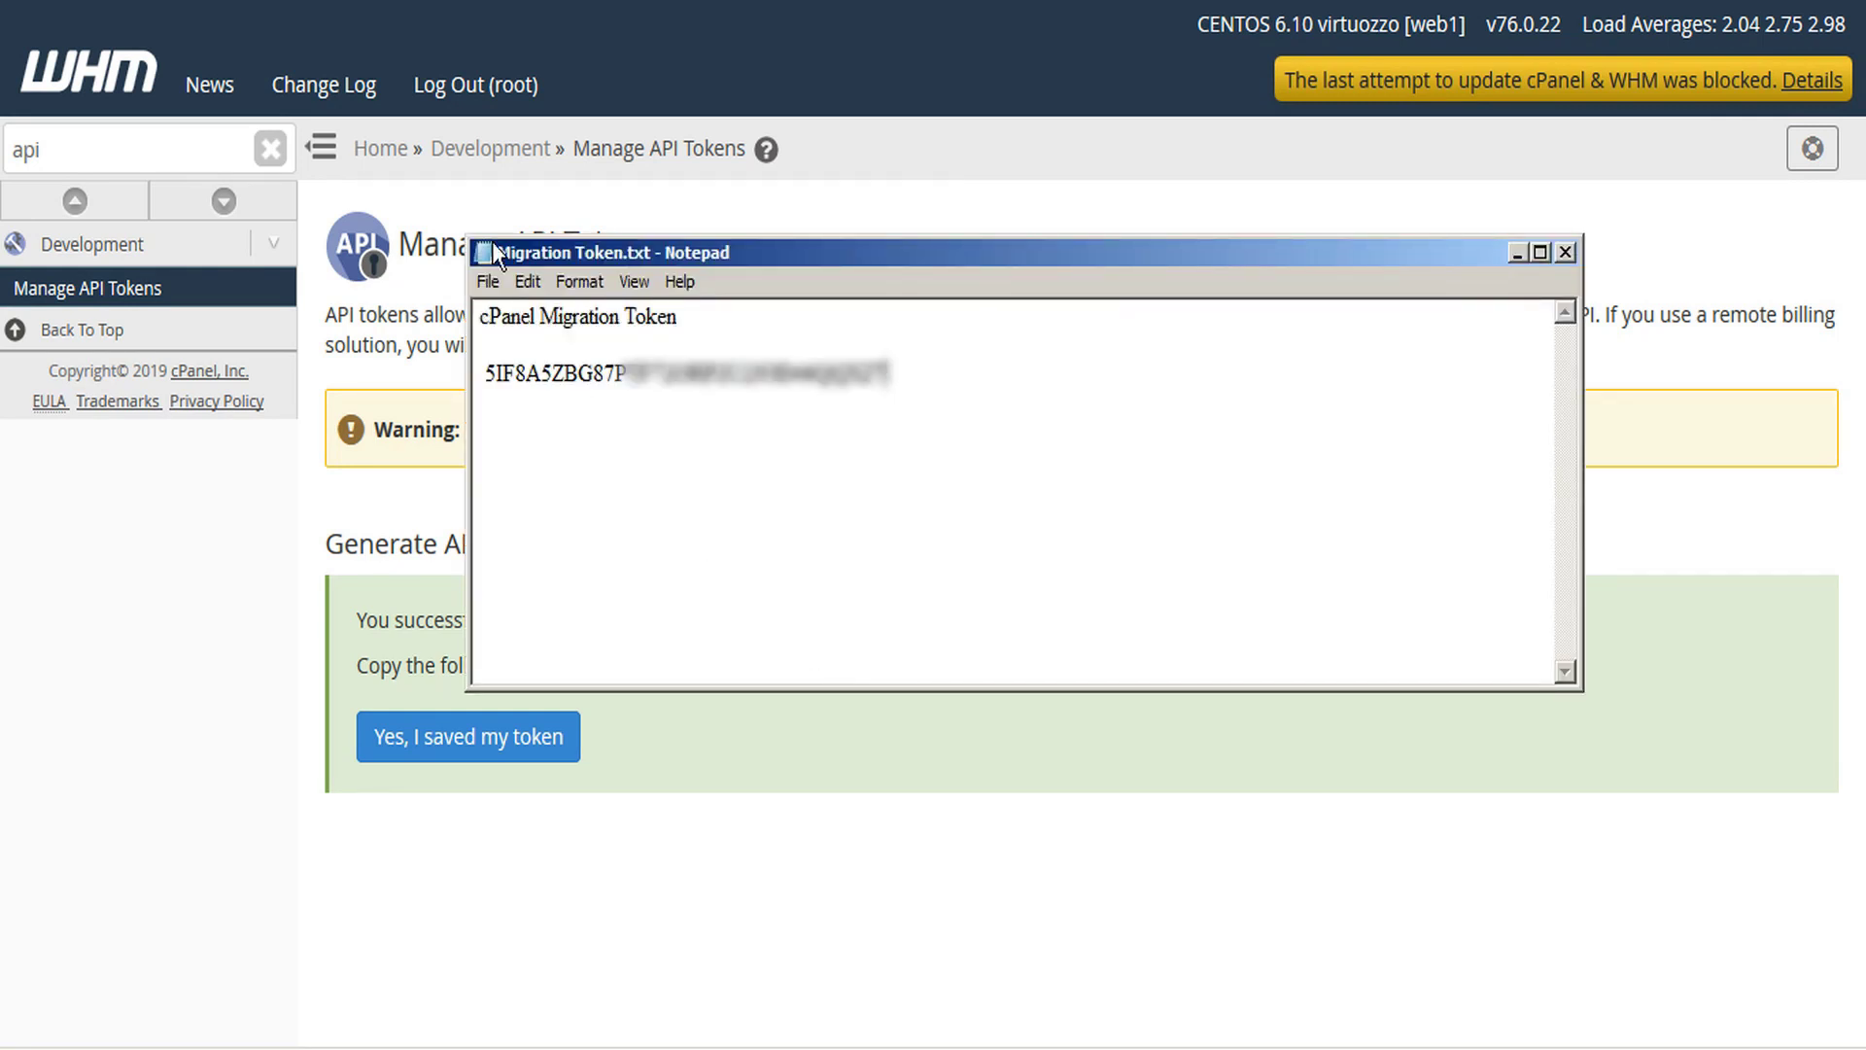
pyautogui.click(487, 284)
pyautogui.click(501, 360)
pyautogui.hotkey('alt', 'Tab')
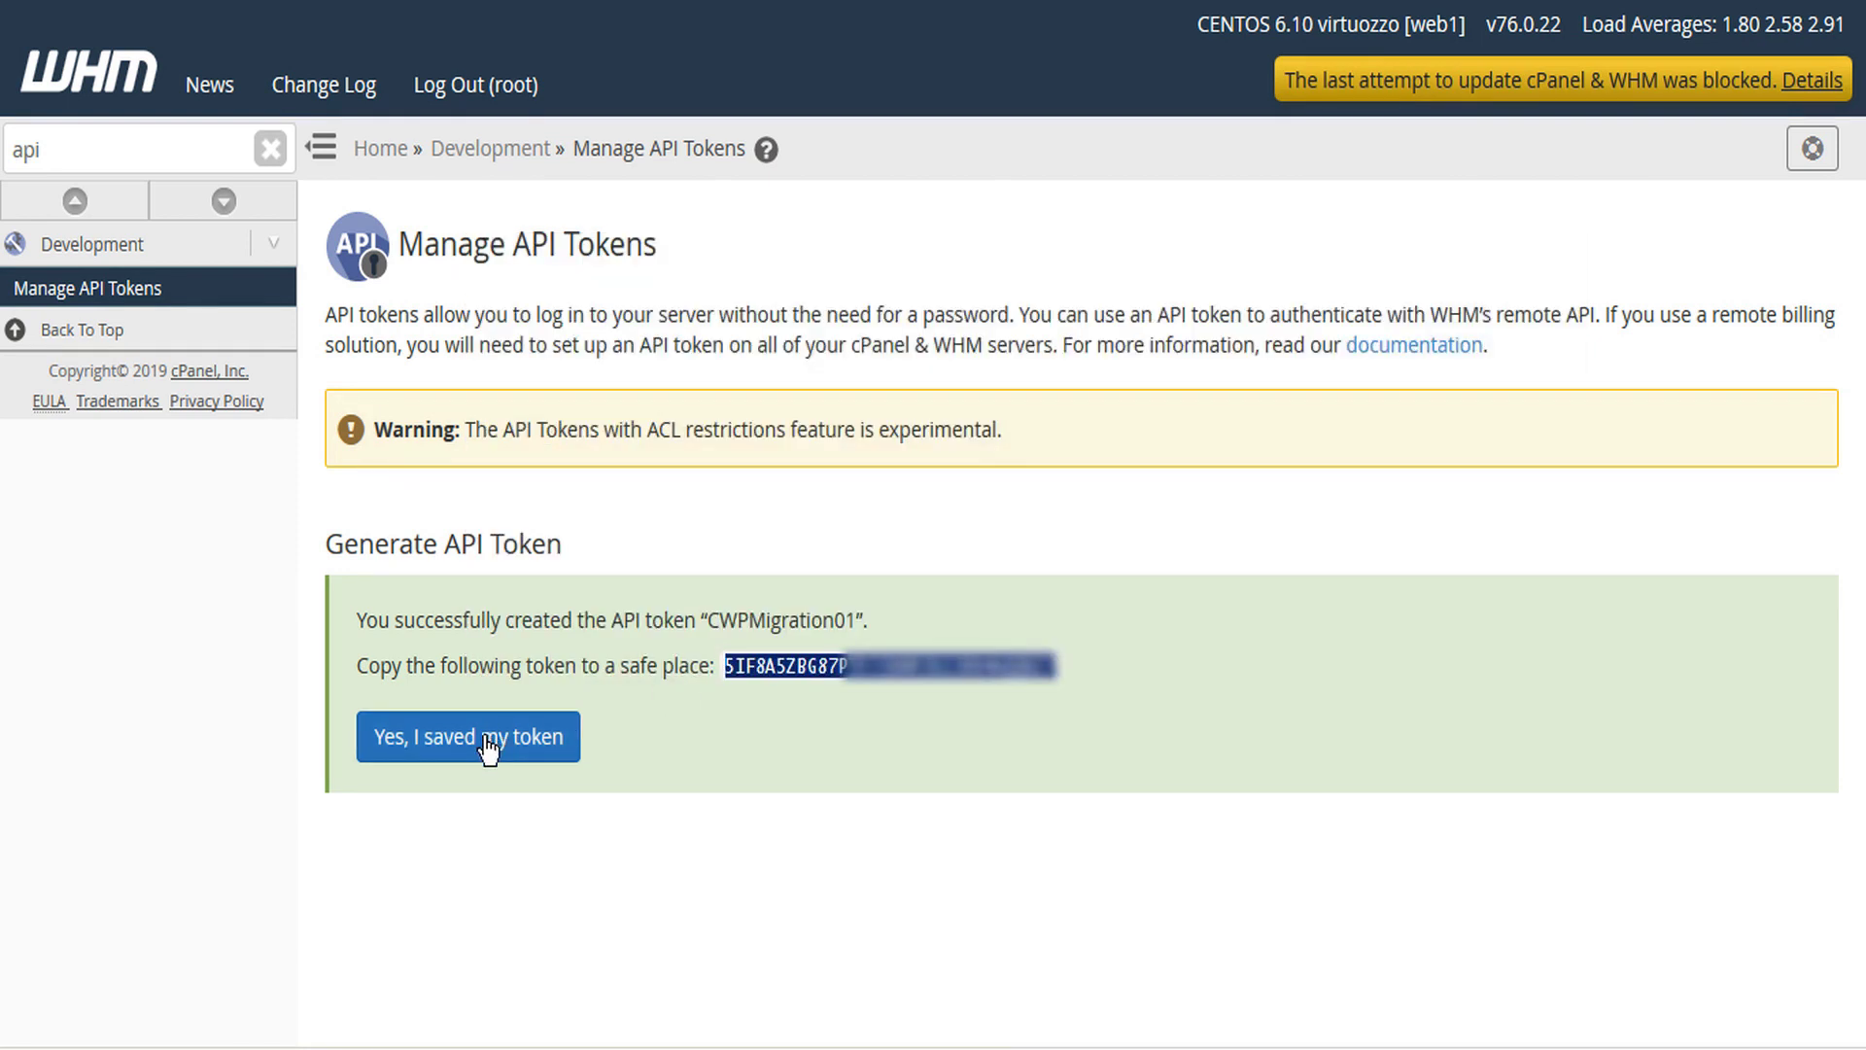
# Confirm the token is saved, review CWPMigration01's privileges without changes, then log out of WHM.
pyautogui.click(485, 738)
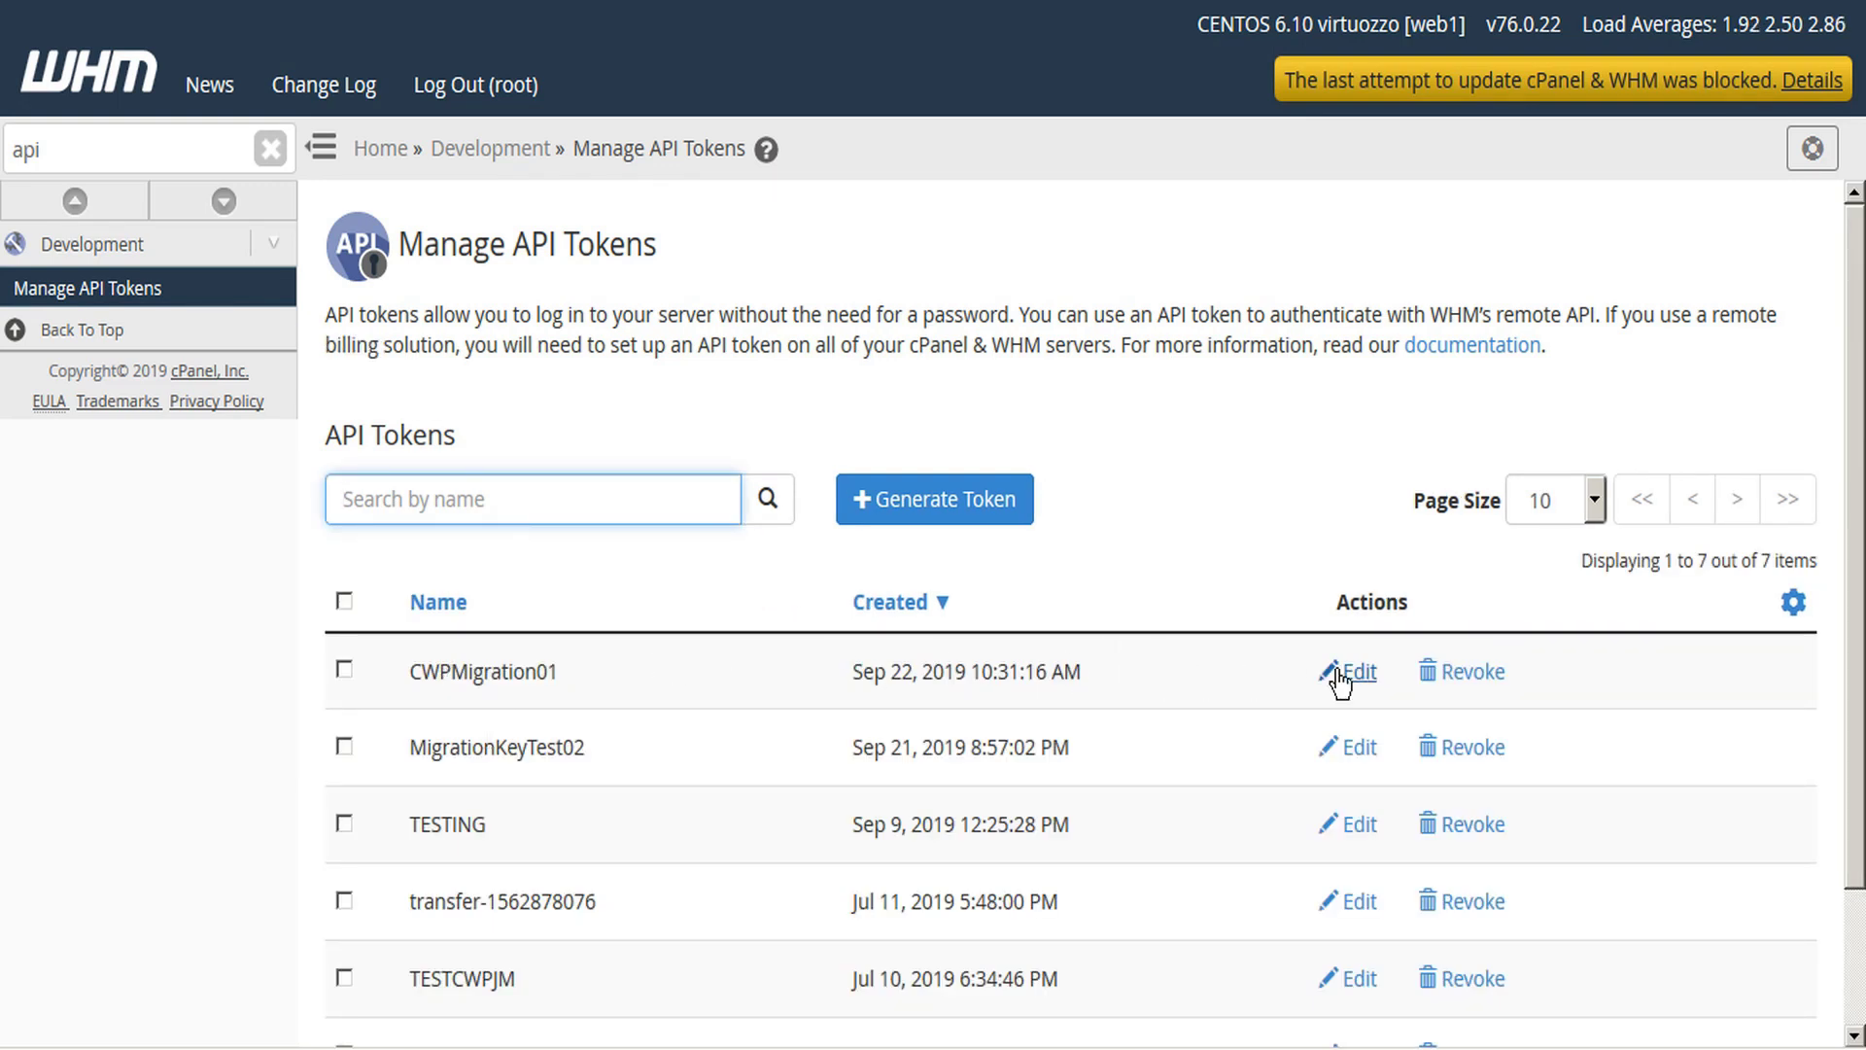
pyautogui.click(1370, 681)
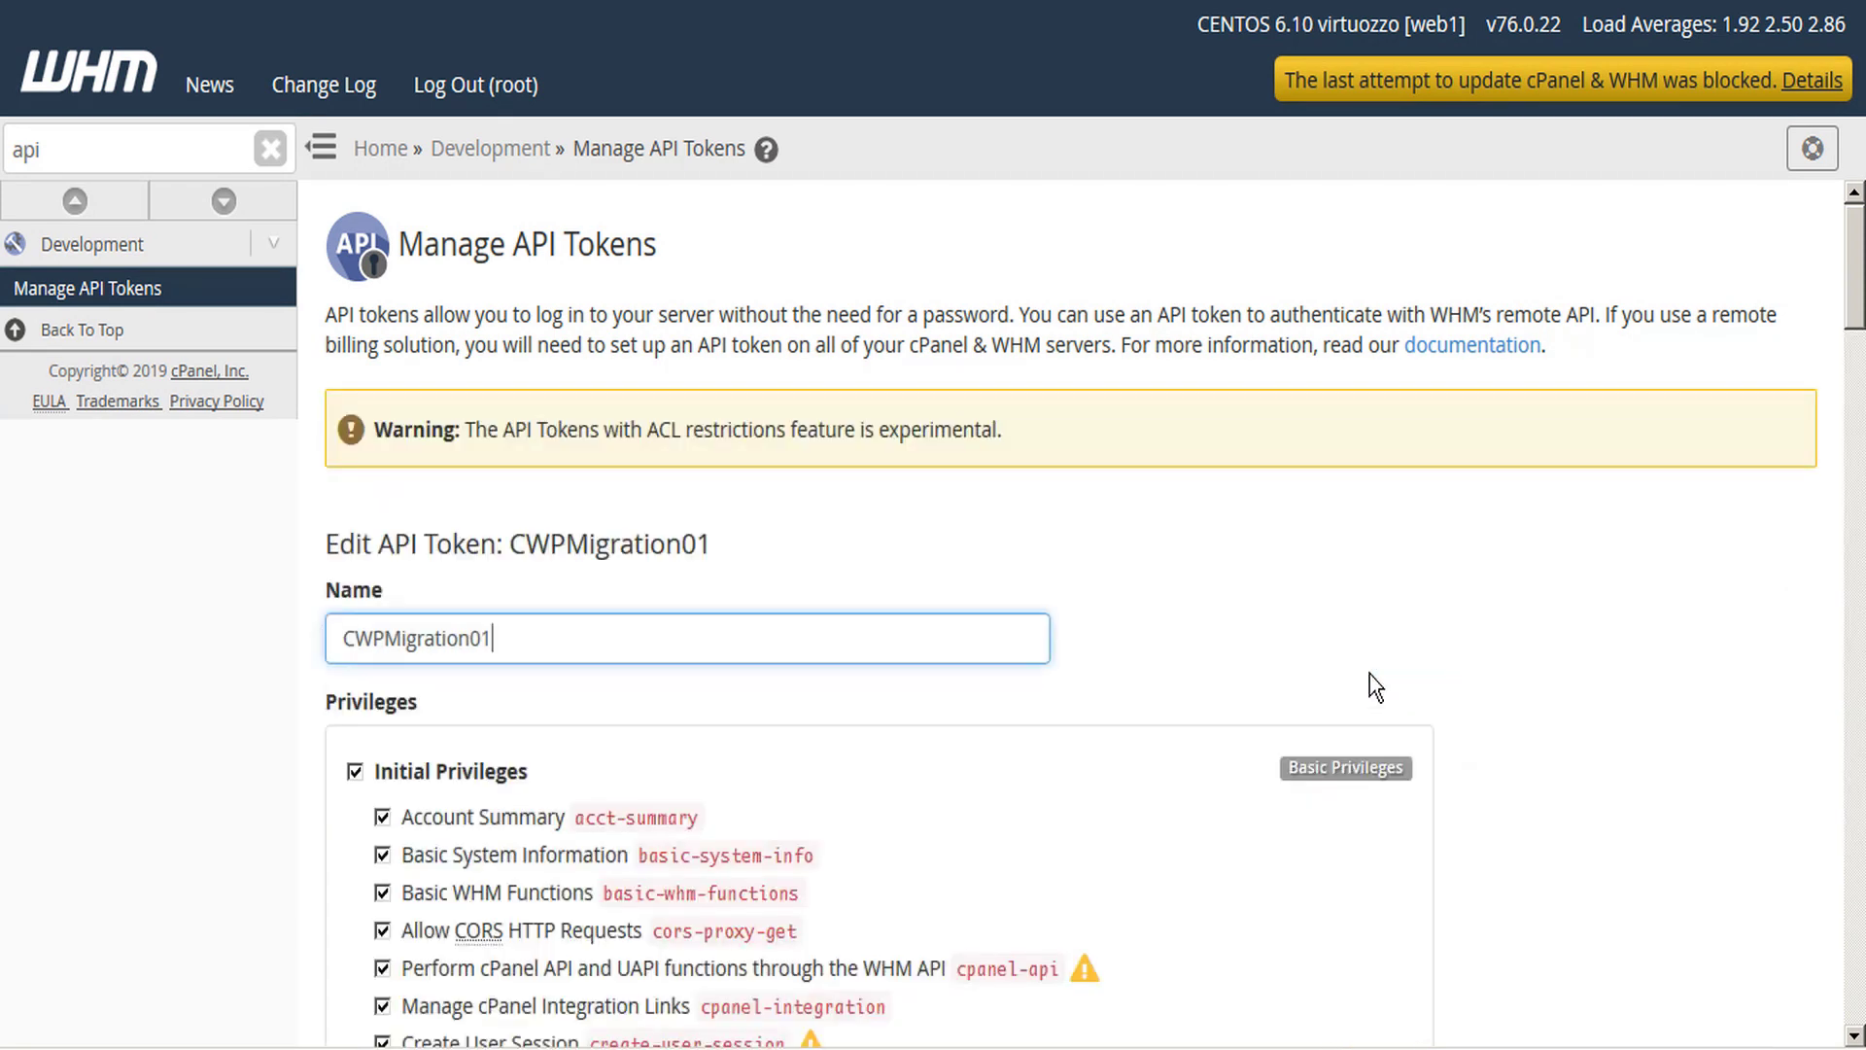
pyautogui.middleClick(1164, 646)
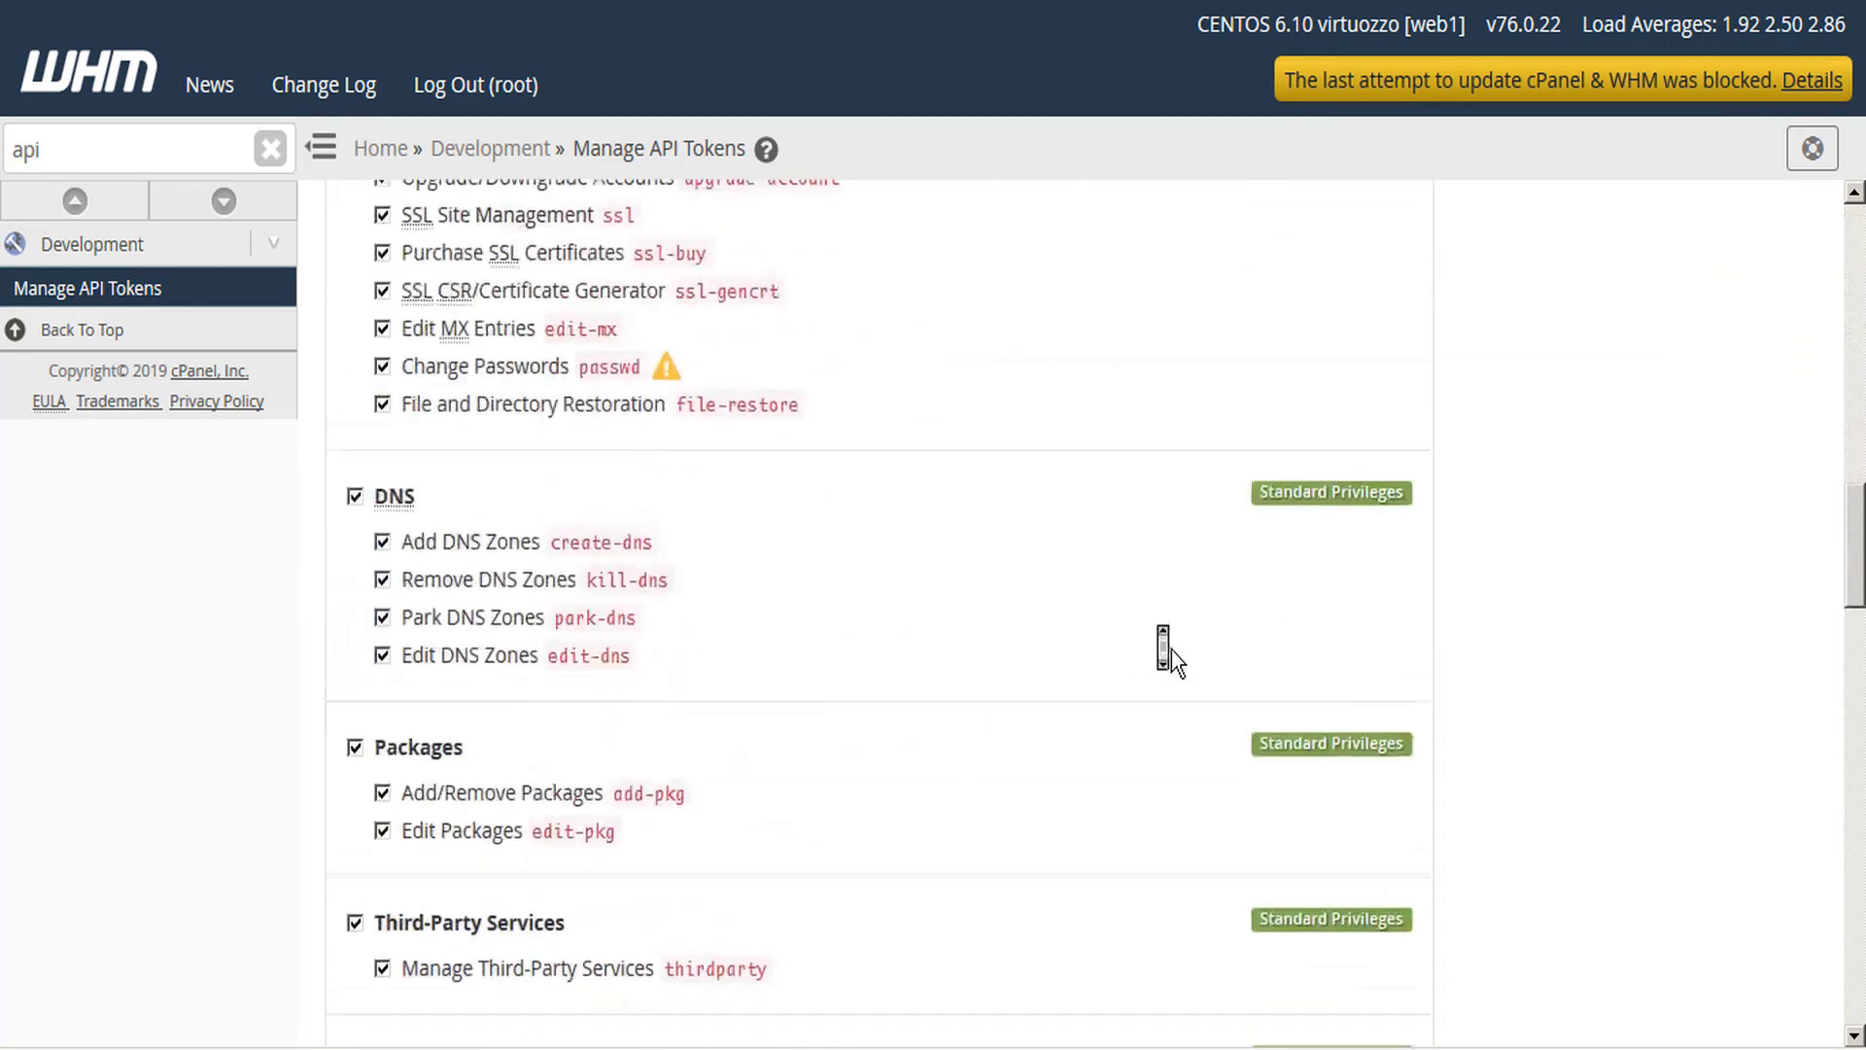
pyautogui.middleClick(1170, 650)
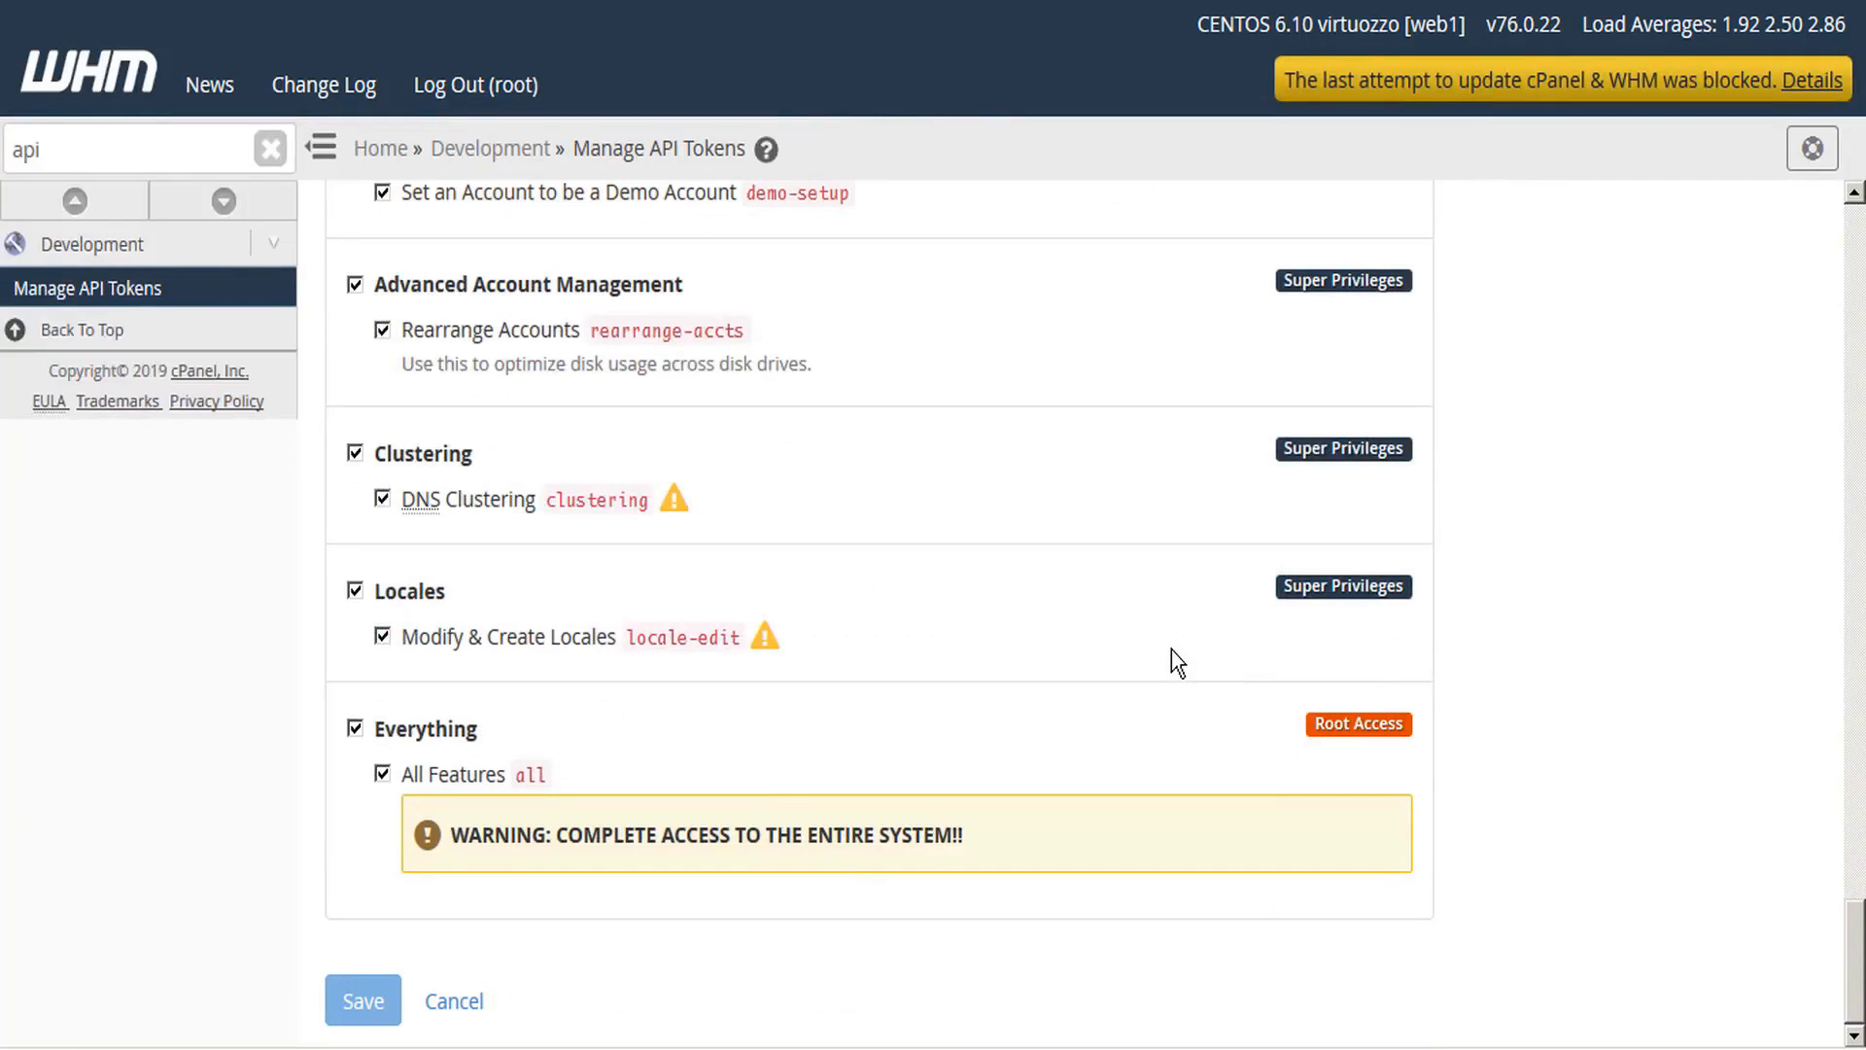
pyautogui.click(453, 1001)
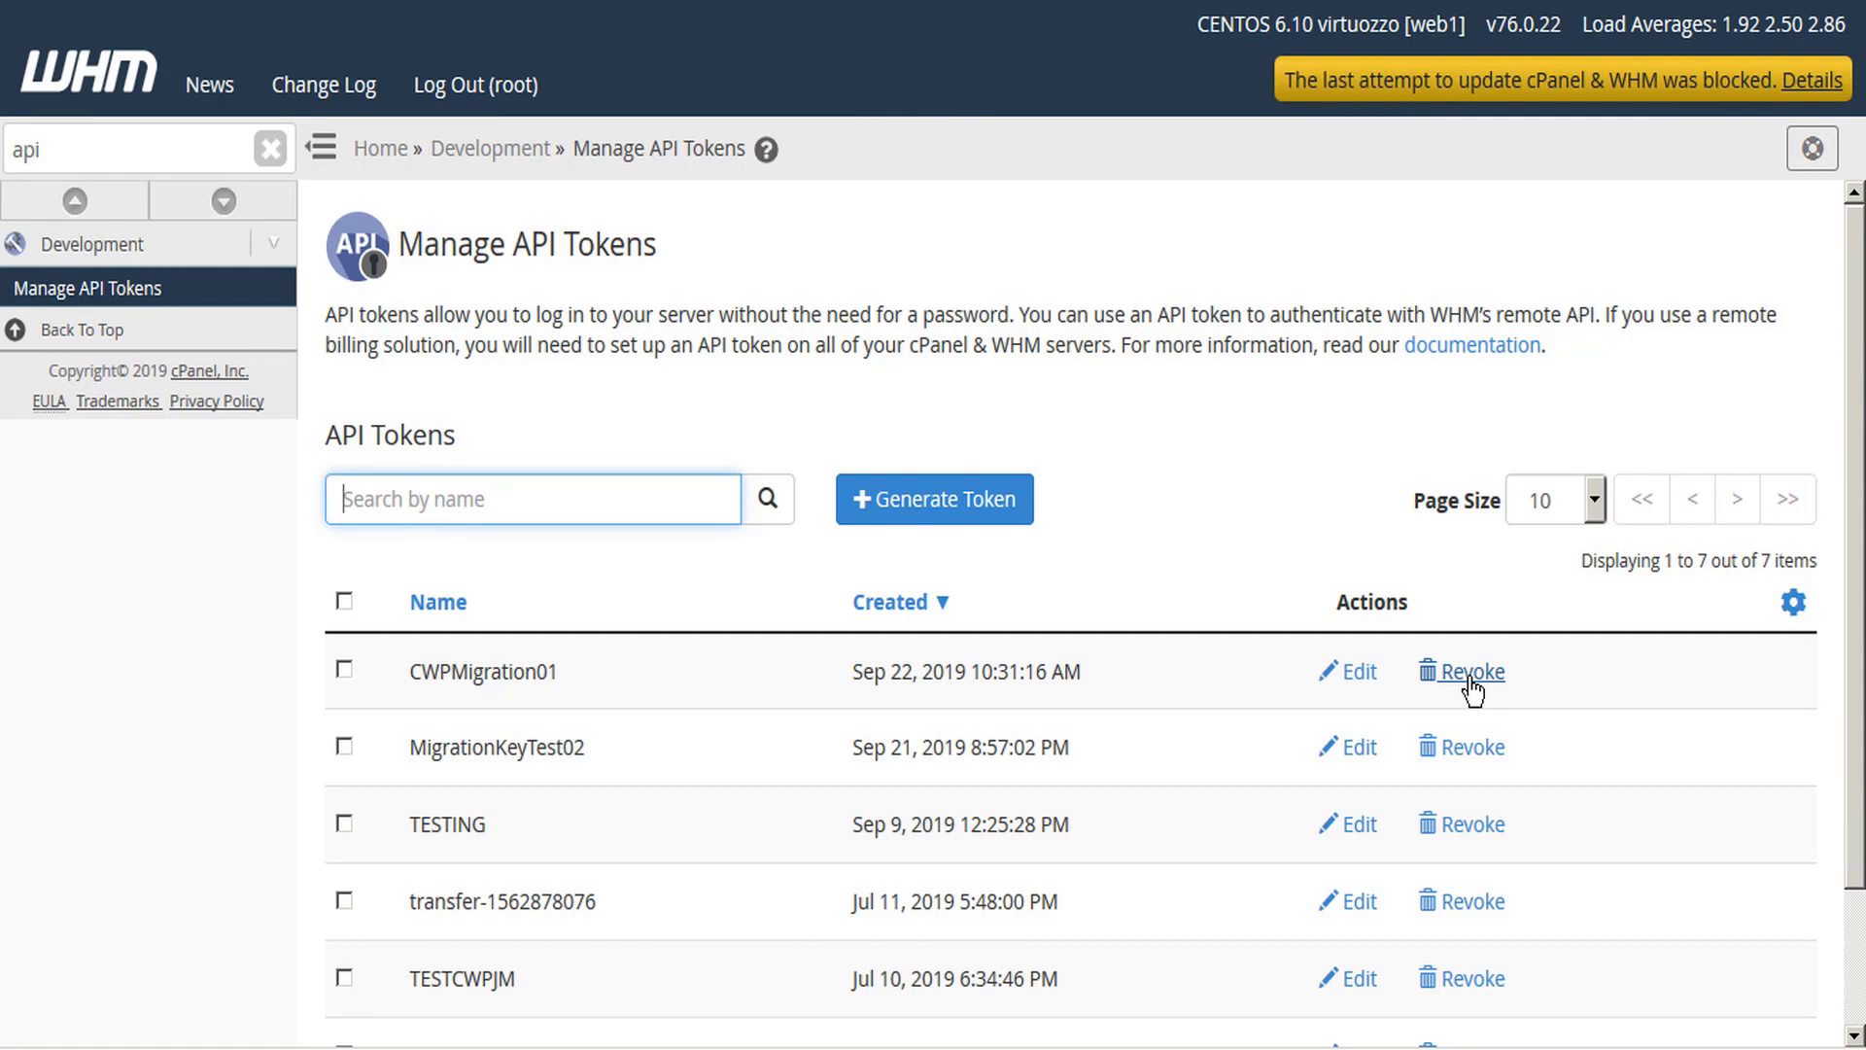
pyautogui.hotkey('alt', 'Tab')
pyautogui.hotkey('alt', 'Tab')
pyautogui.click(513, 92)
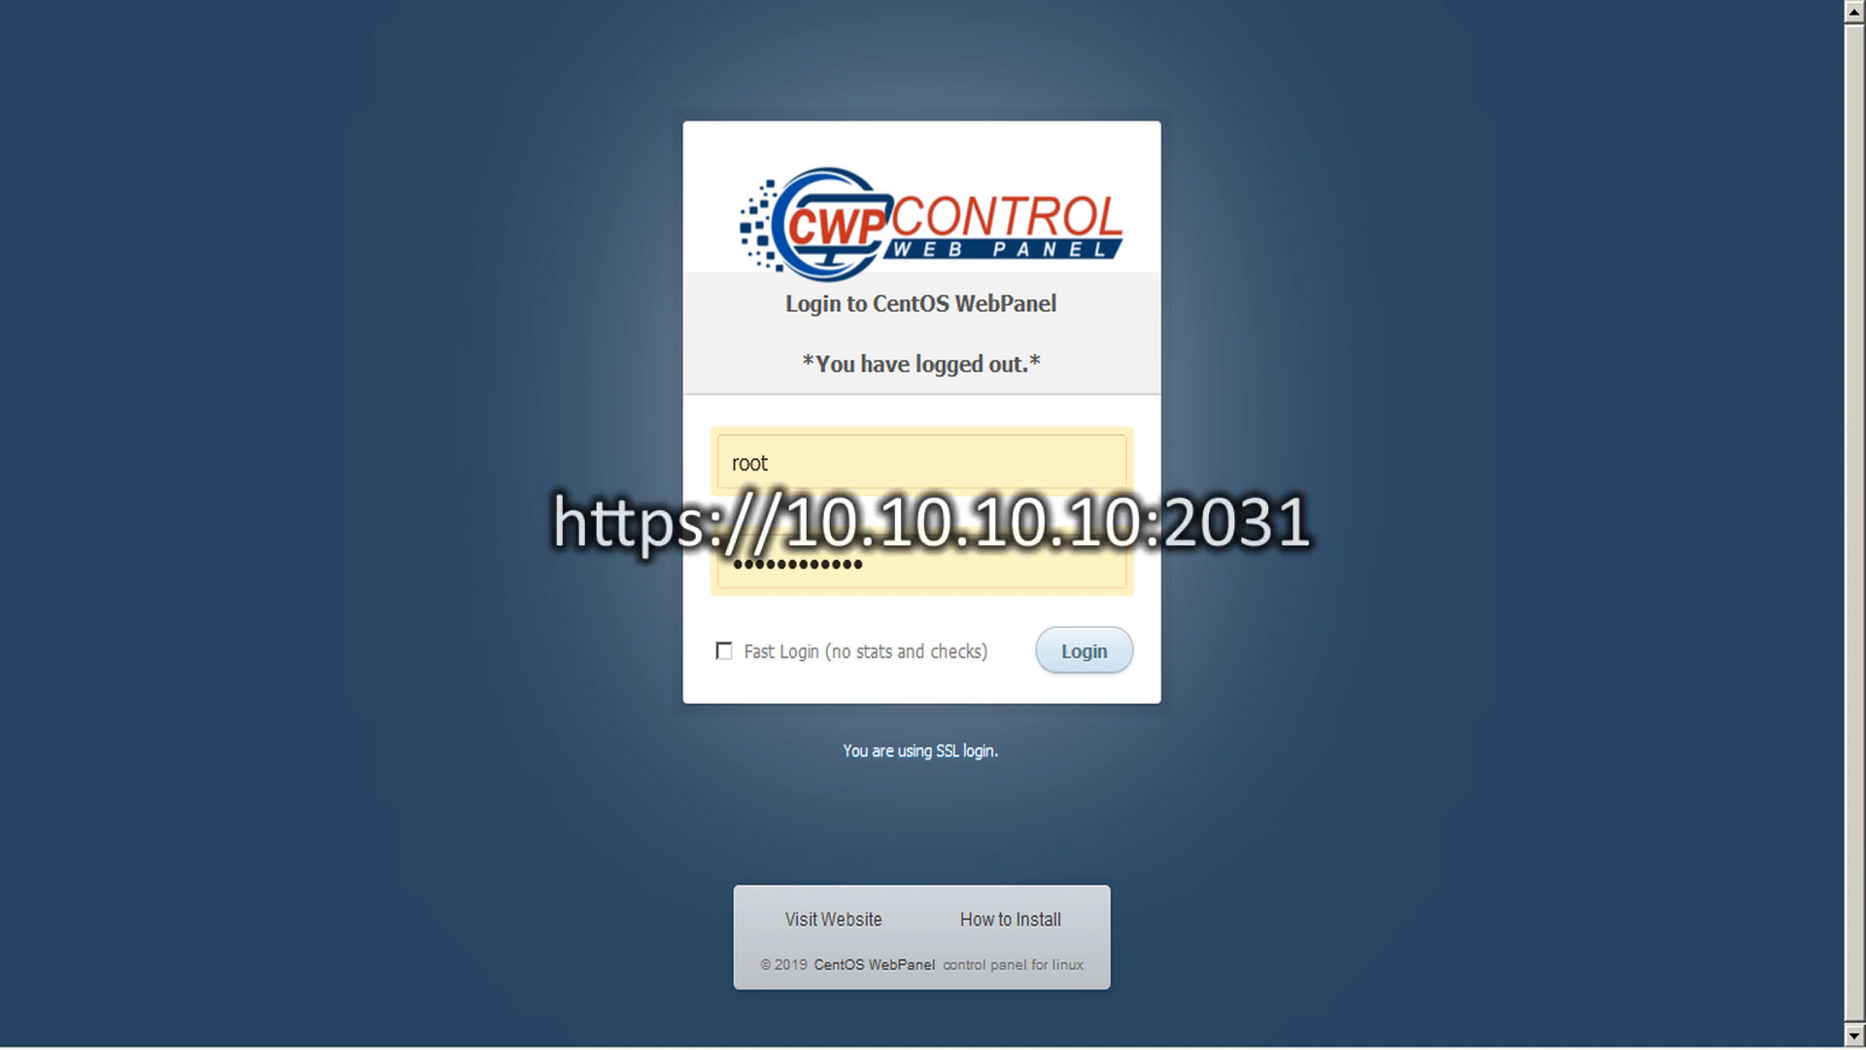
# Sign in to CentOS Web Panel as root with the root password.
pyautogui.click(1102, 648)
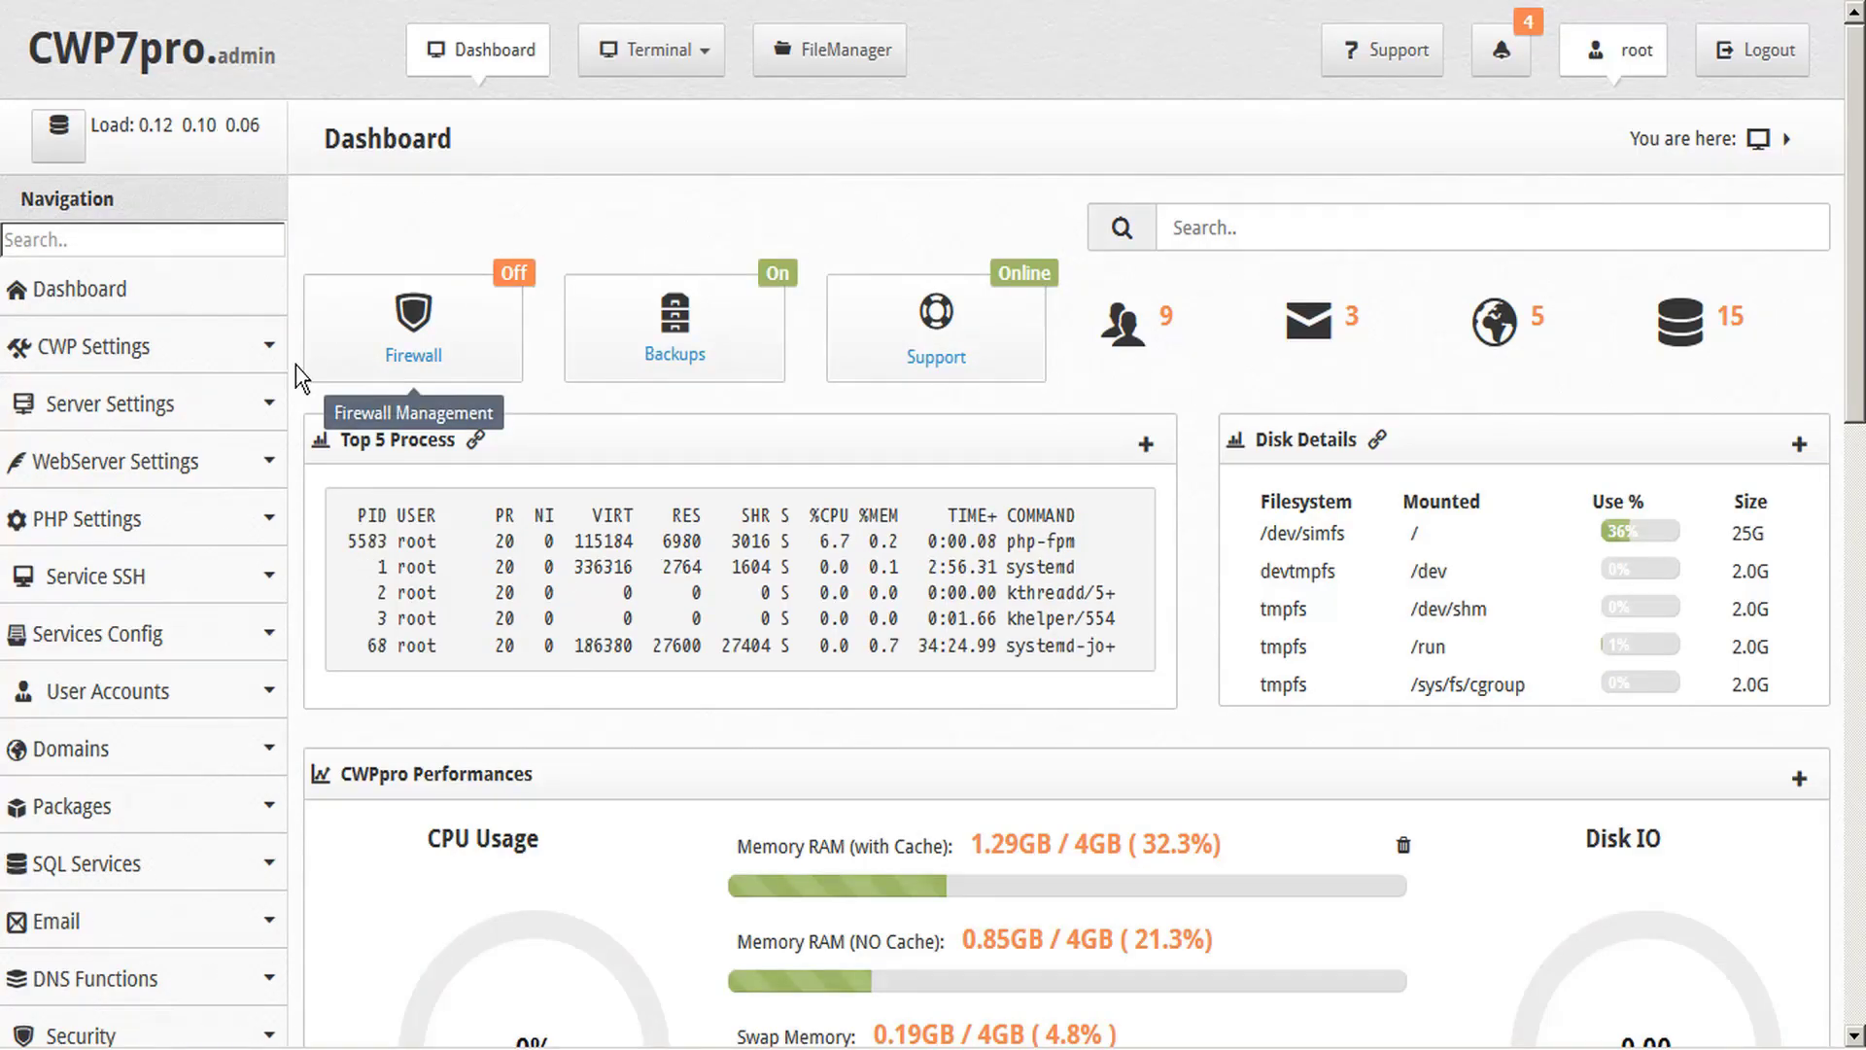
# Open cPanel Server Migration from the User Accounts section of the sidebar.
pyautogui.click(265, 694)
pyautogui.scroll(-3, 258, 695)
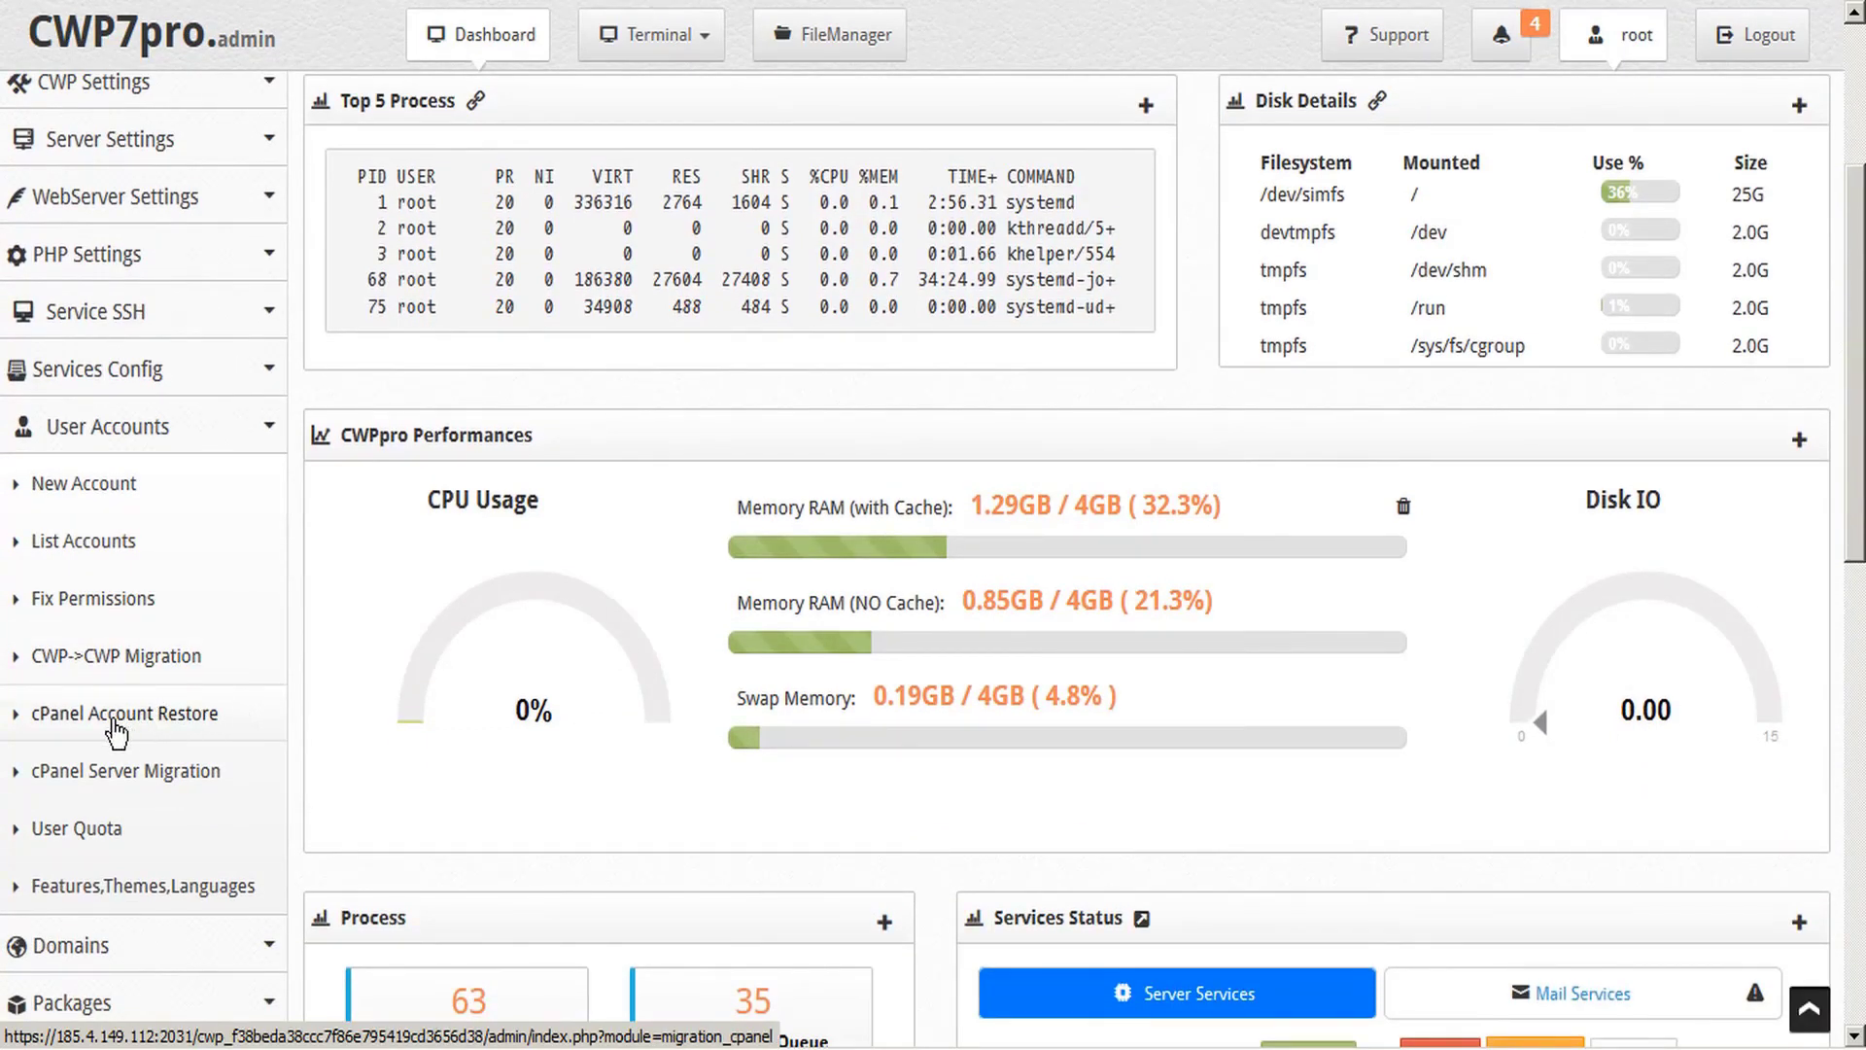
pyautogui.click(214, 773)
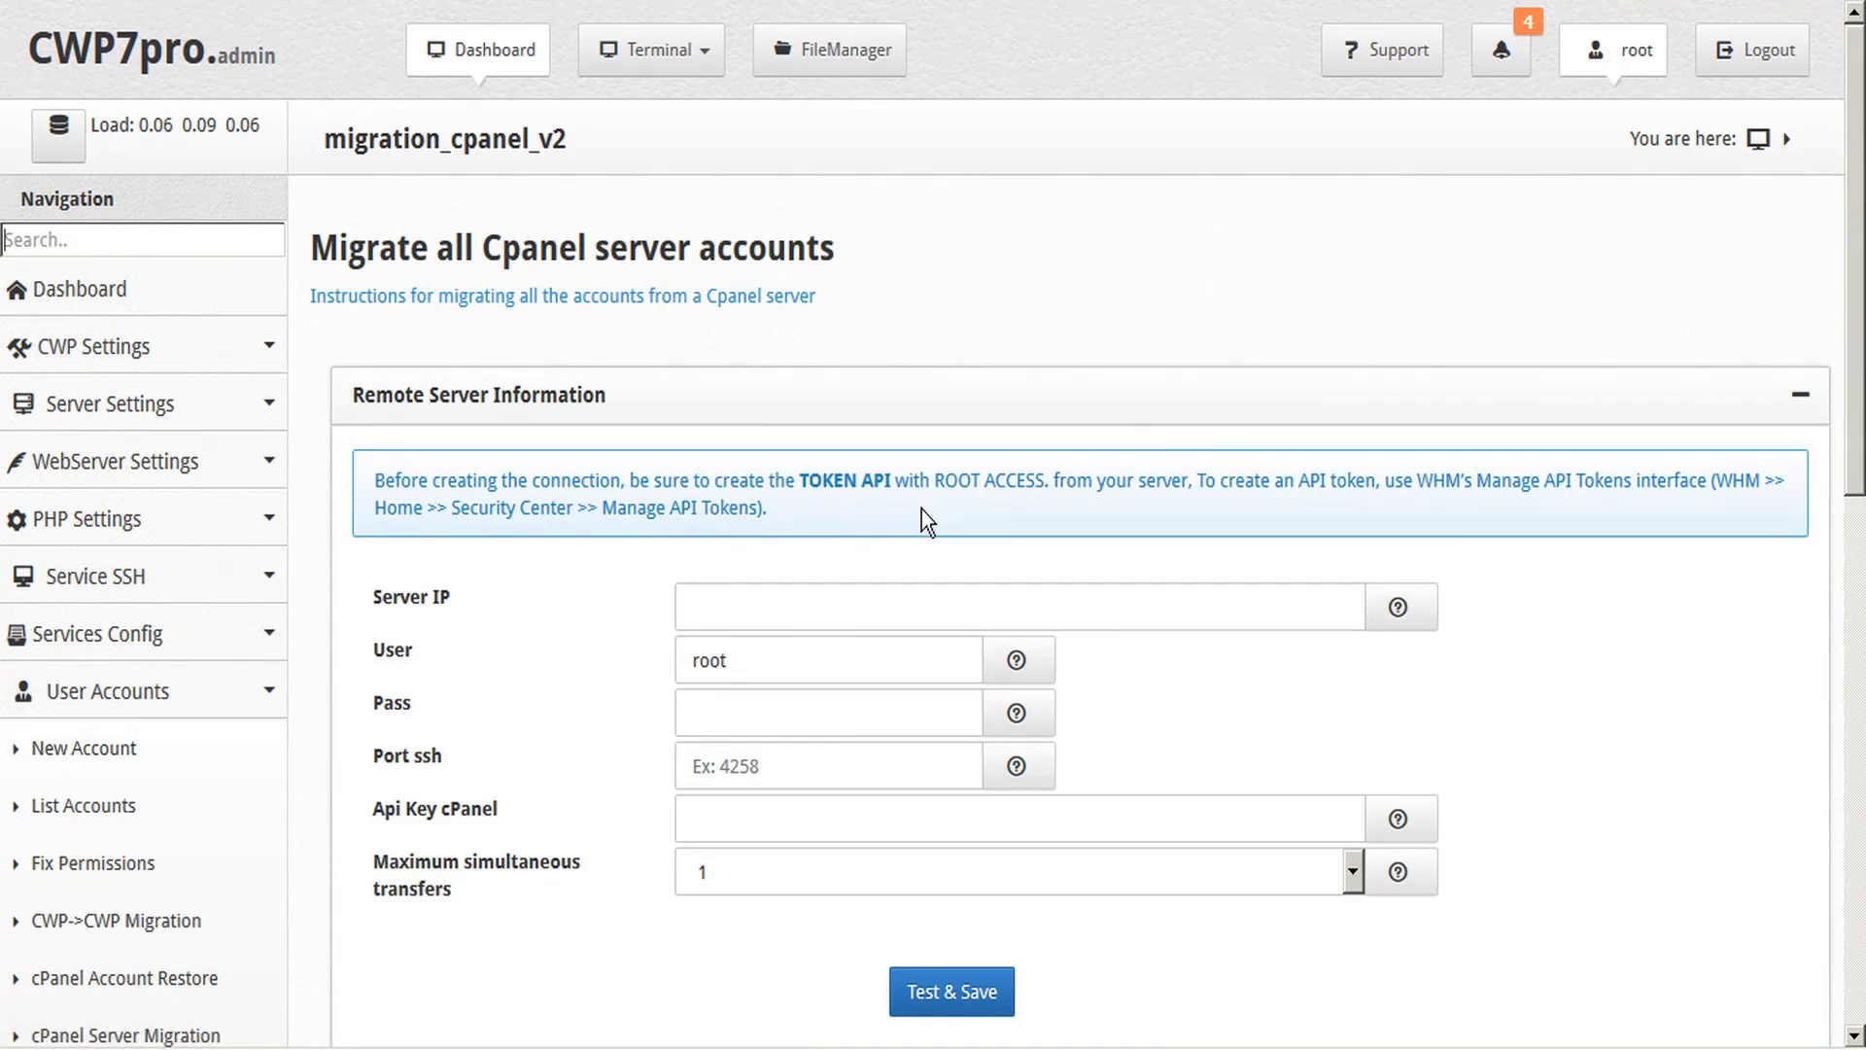
# Fill in server IP 5.196.100.134, user root, the root password, and SSH port 29950.
pyautogui.click(859, 608)
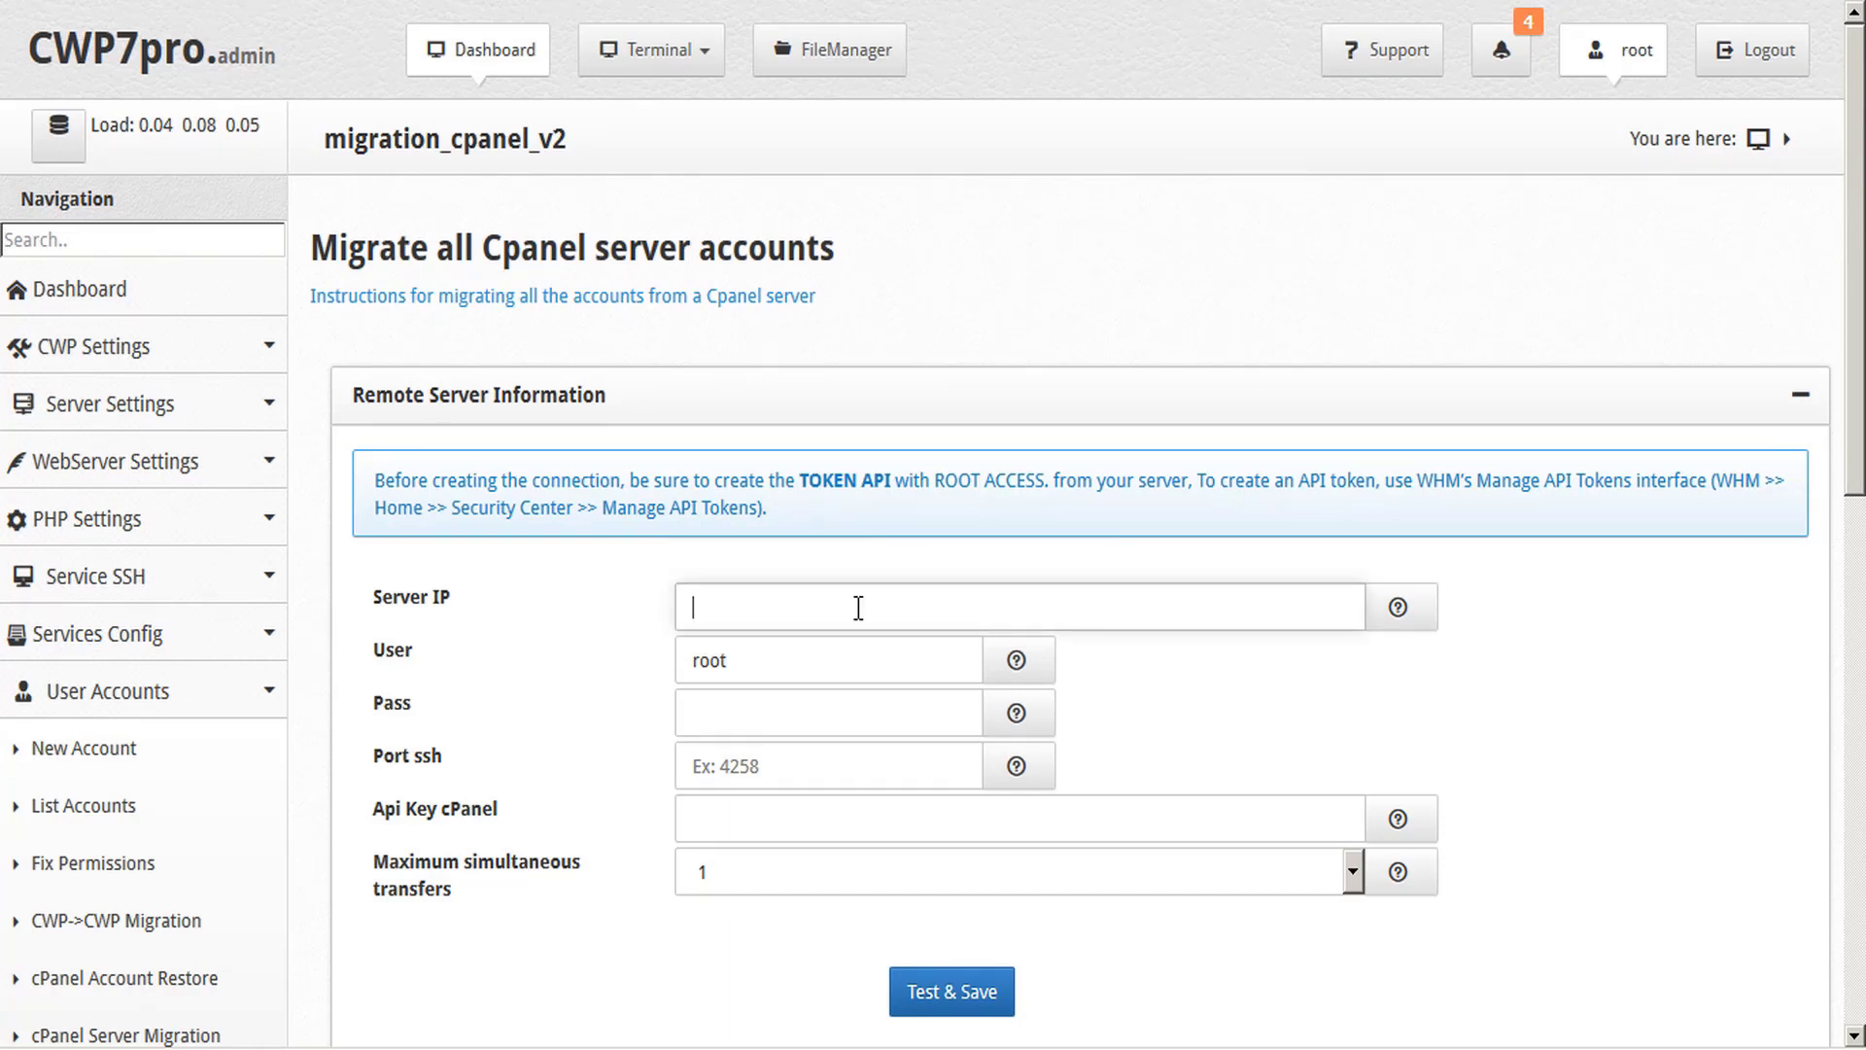
pyautogui.write('5.196.100.134')
pyautogui.click(739, 662)
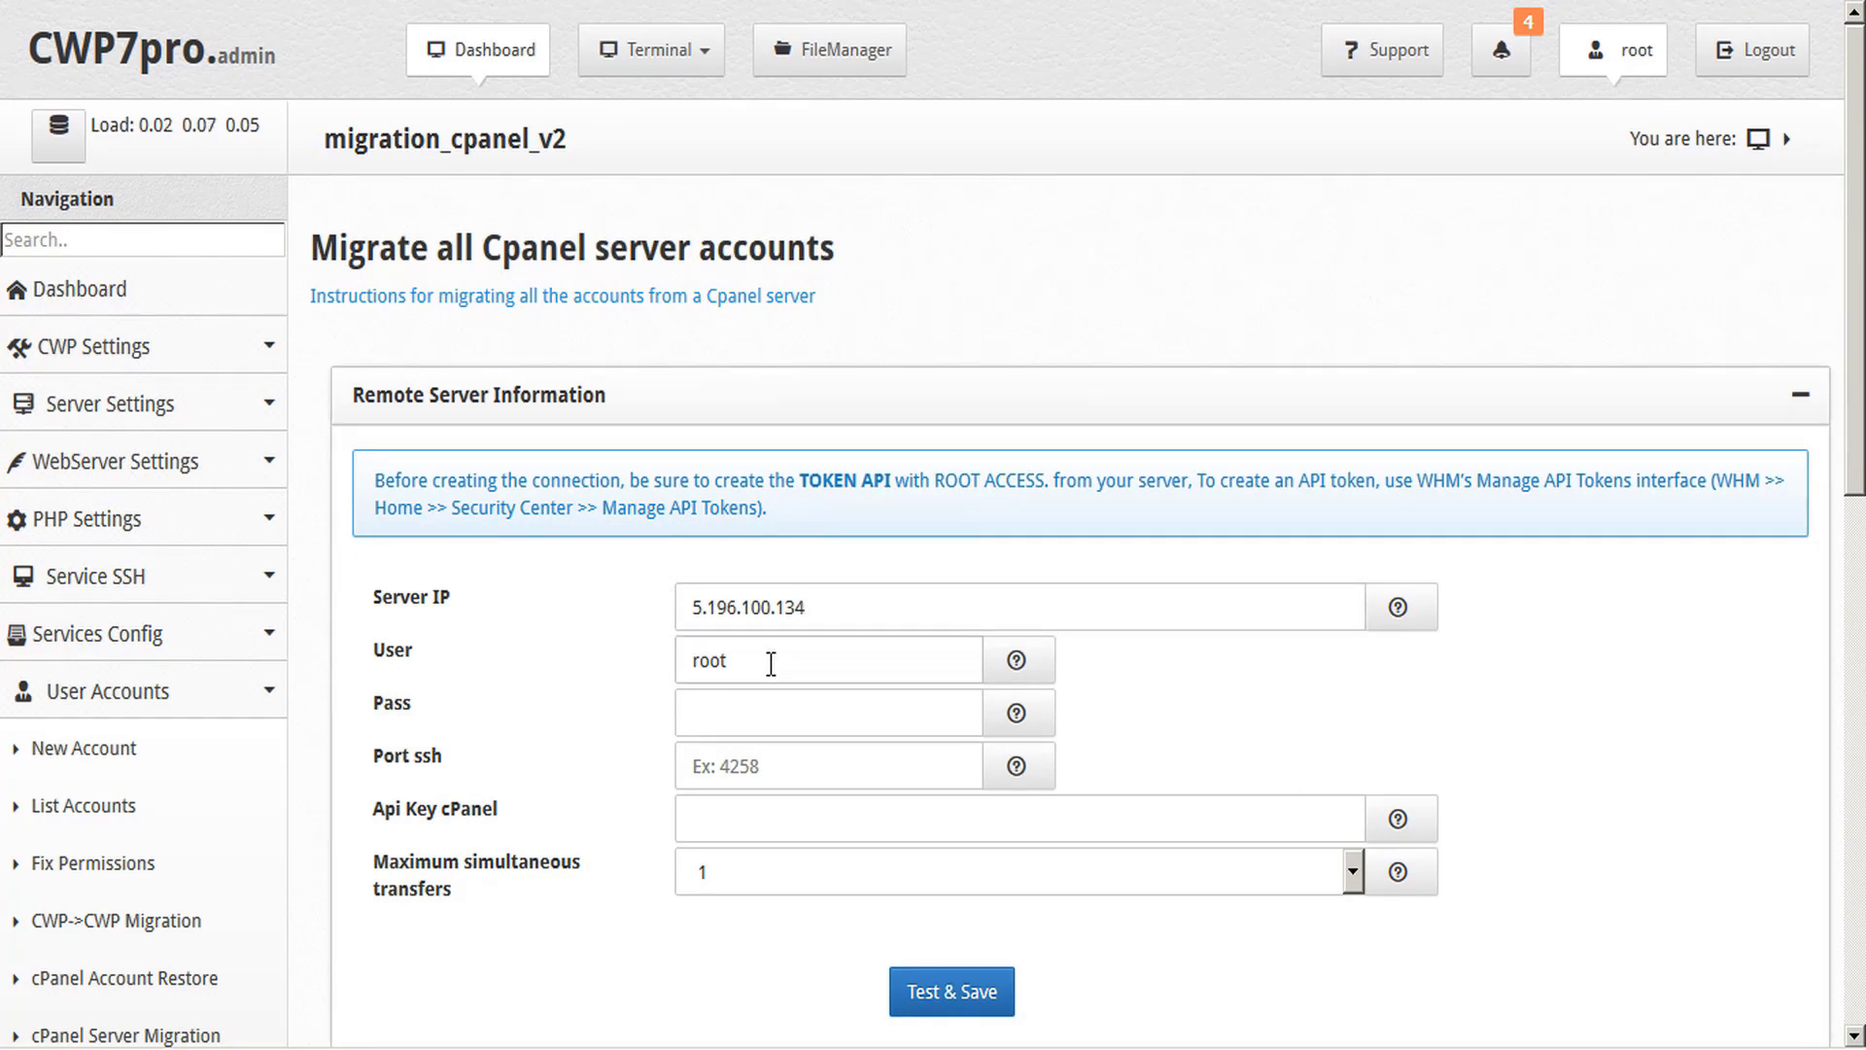
pyautogui.click(754, 719)
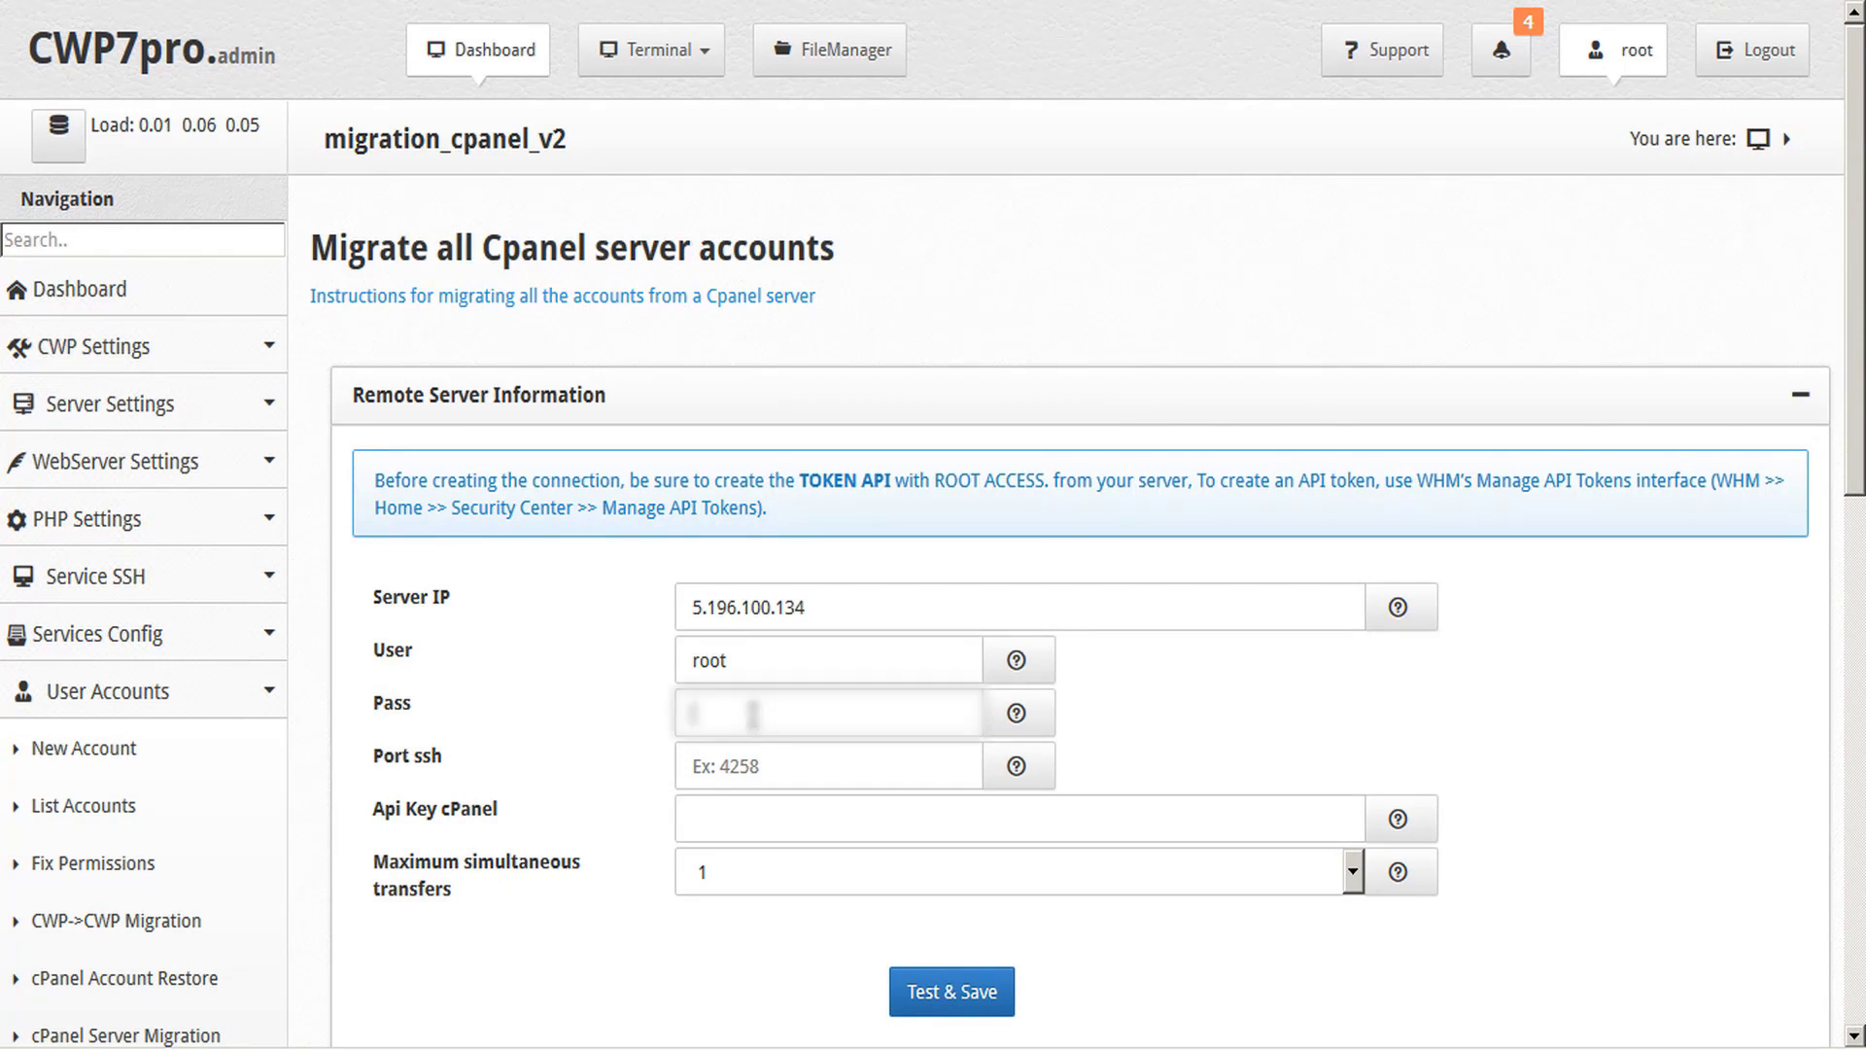
pyautogui.hotkey('ctrl', 'v')
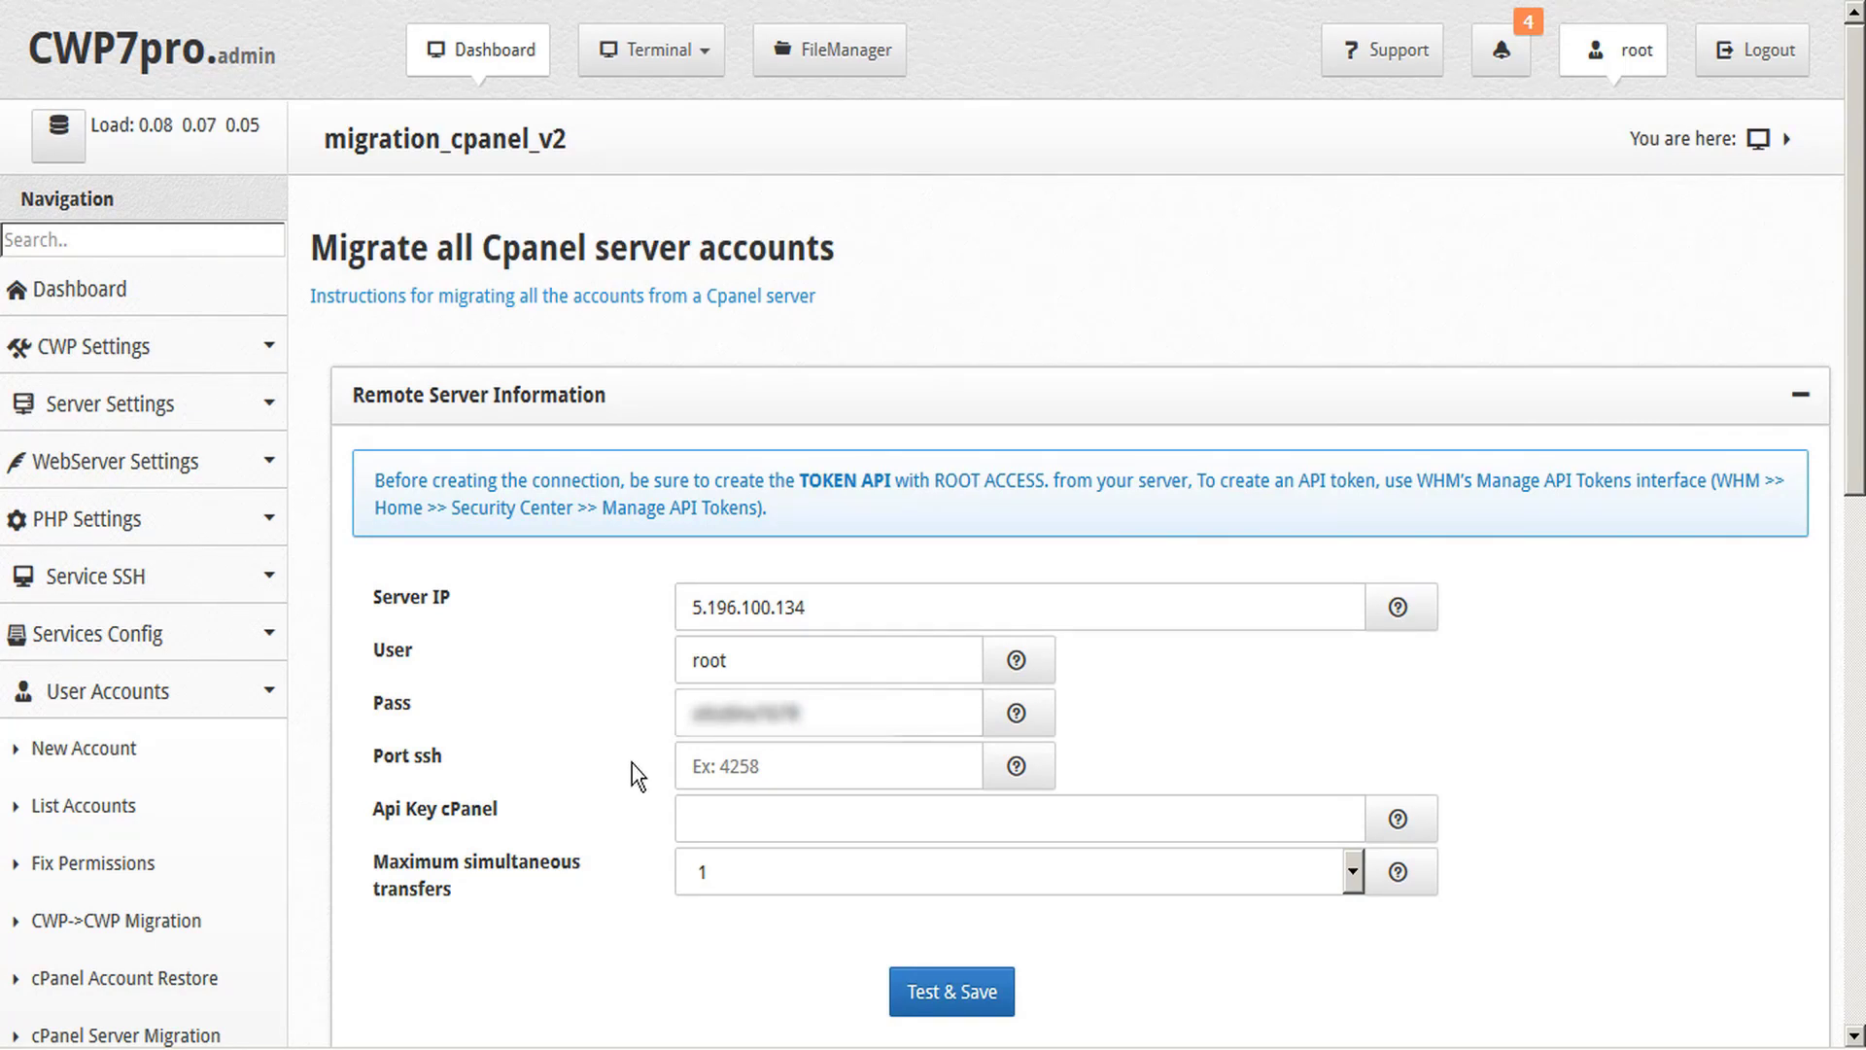
pyautogui.click(705, 773)
pyautogui.write('29950')
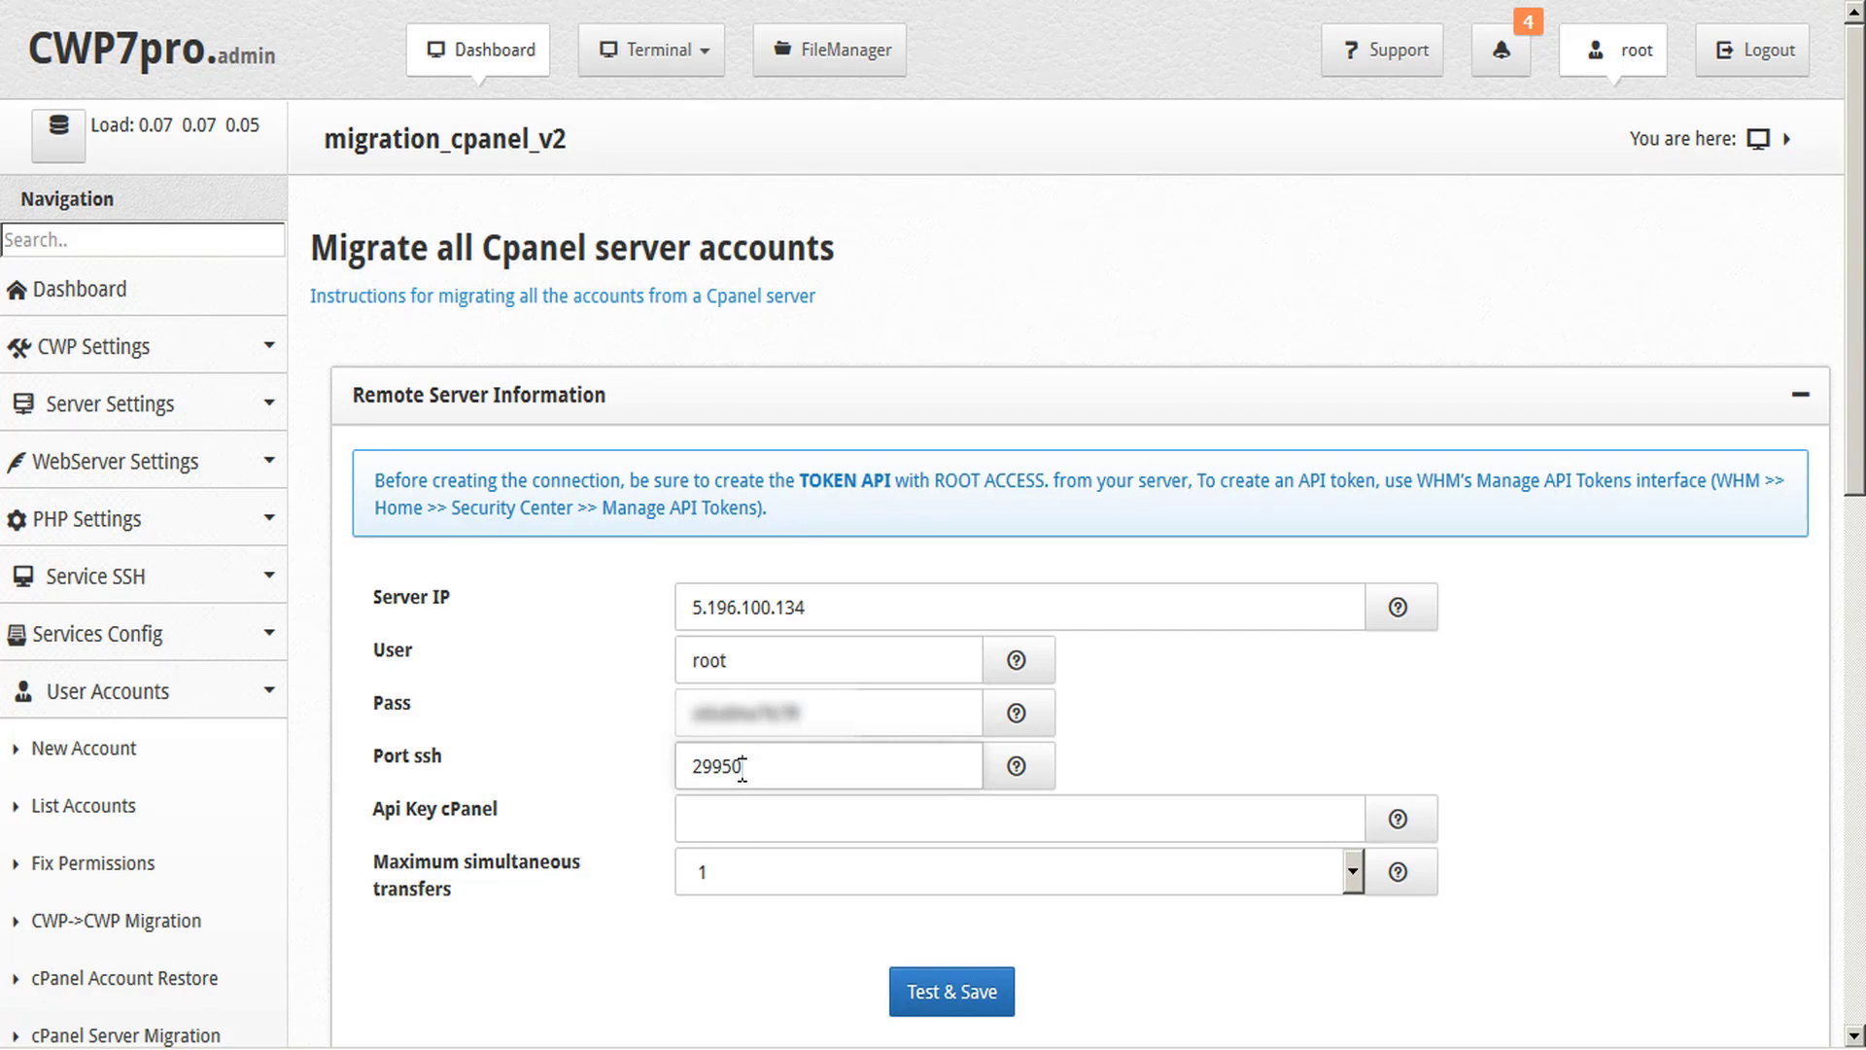
pyautogui.click(656, 815)
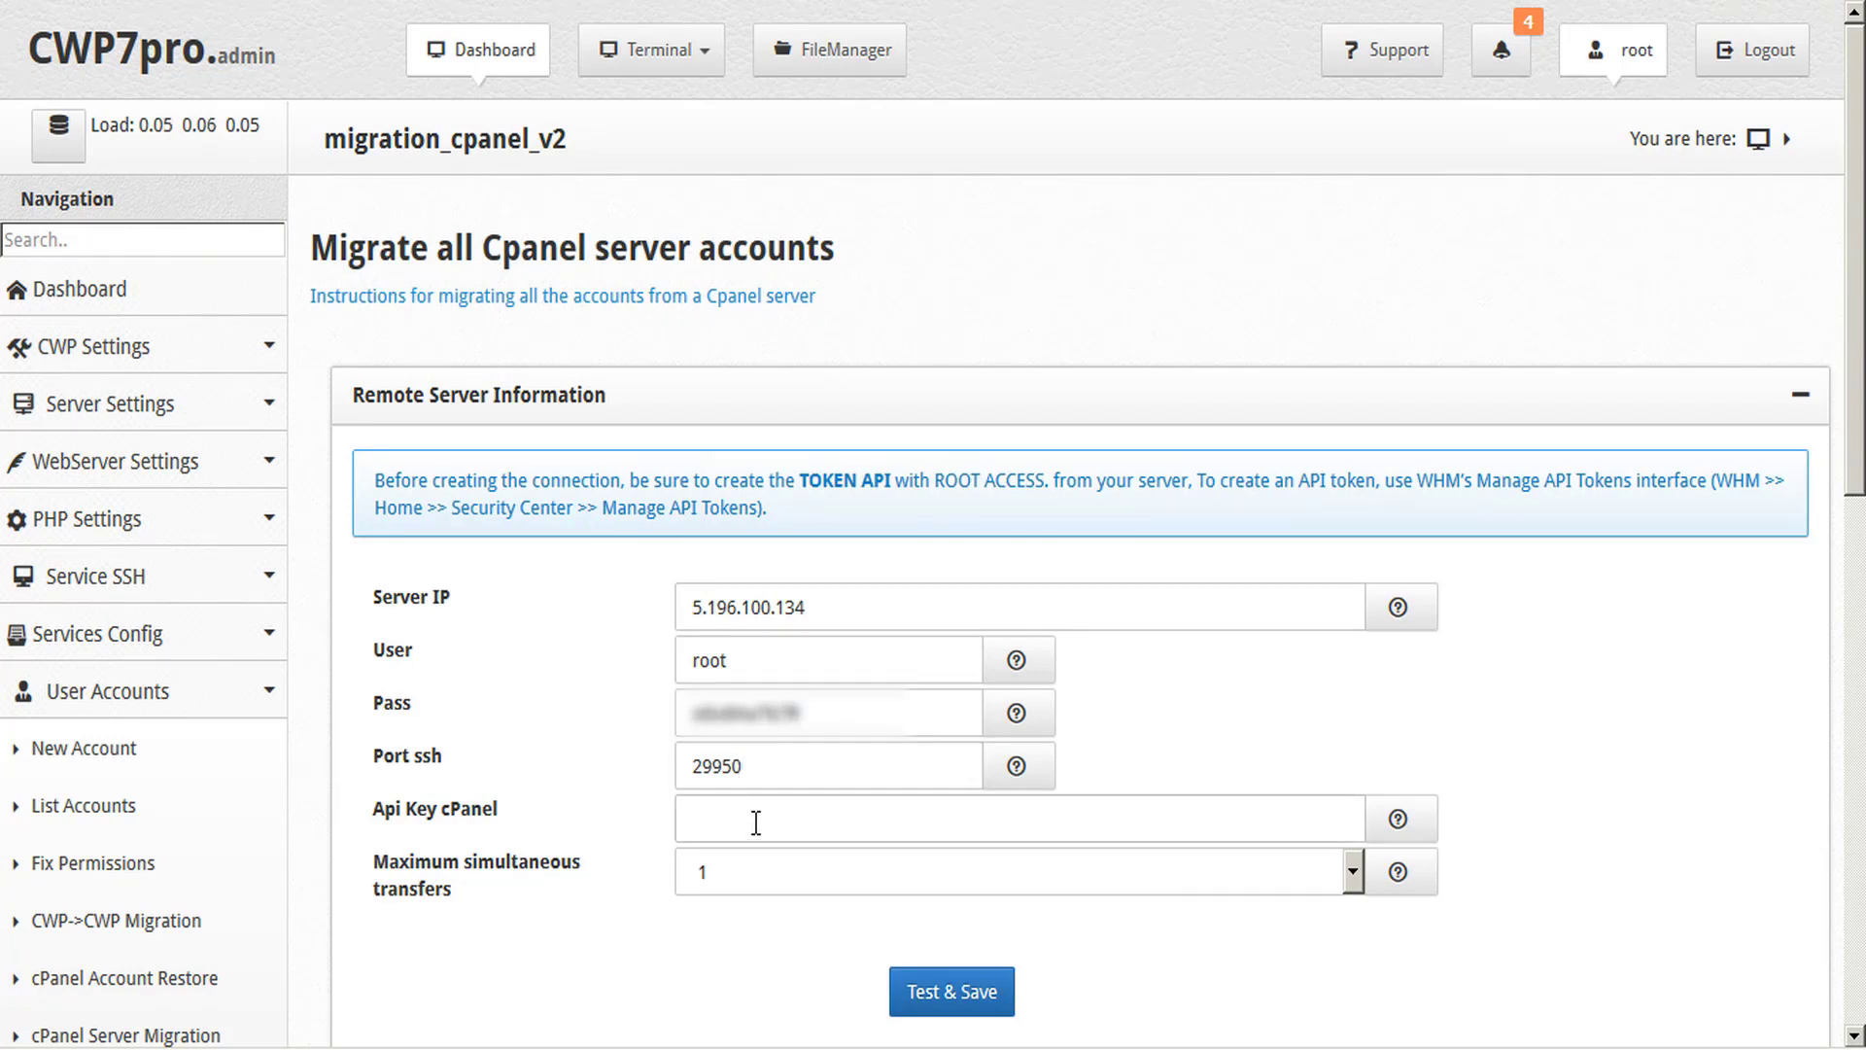
# Paste the token from Migration Token.txt into Api Key cPanel, keeping simultaneous transfers at 1.
pyautogui.hotkey('alt', 'Tab')
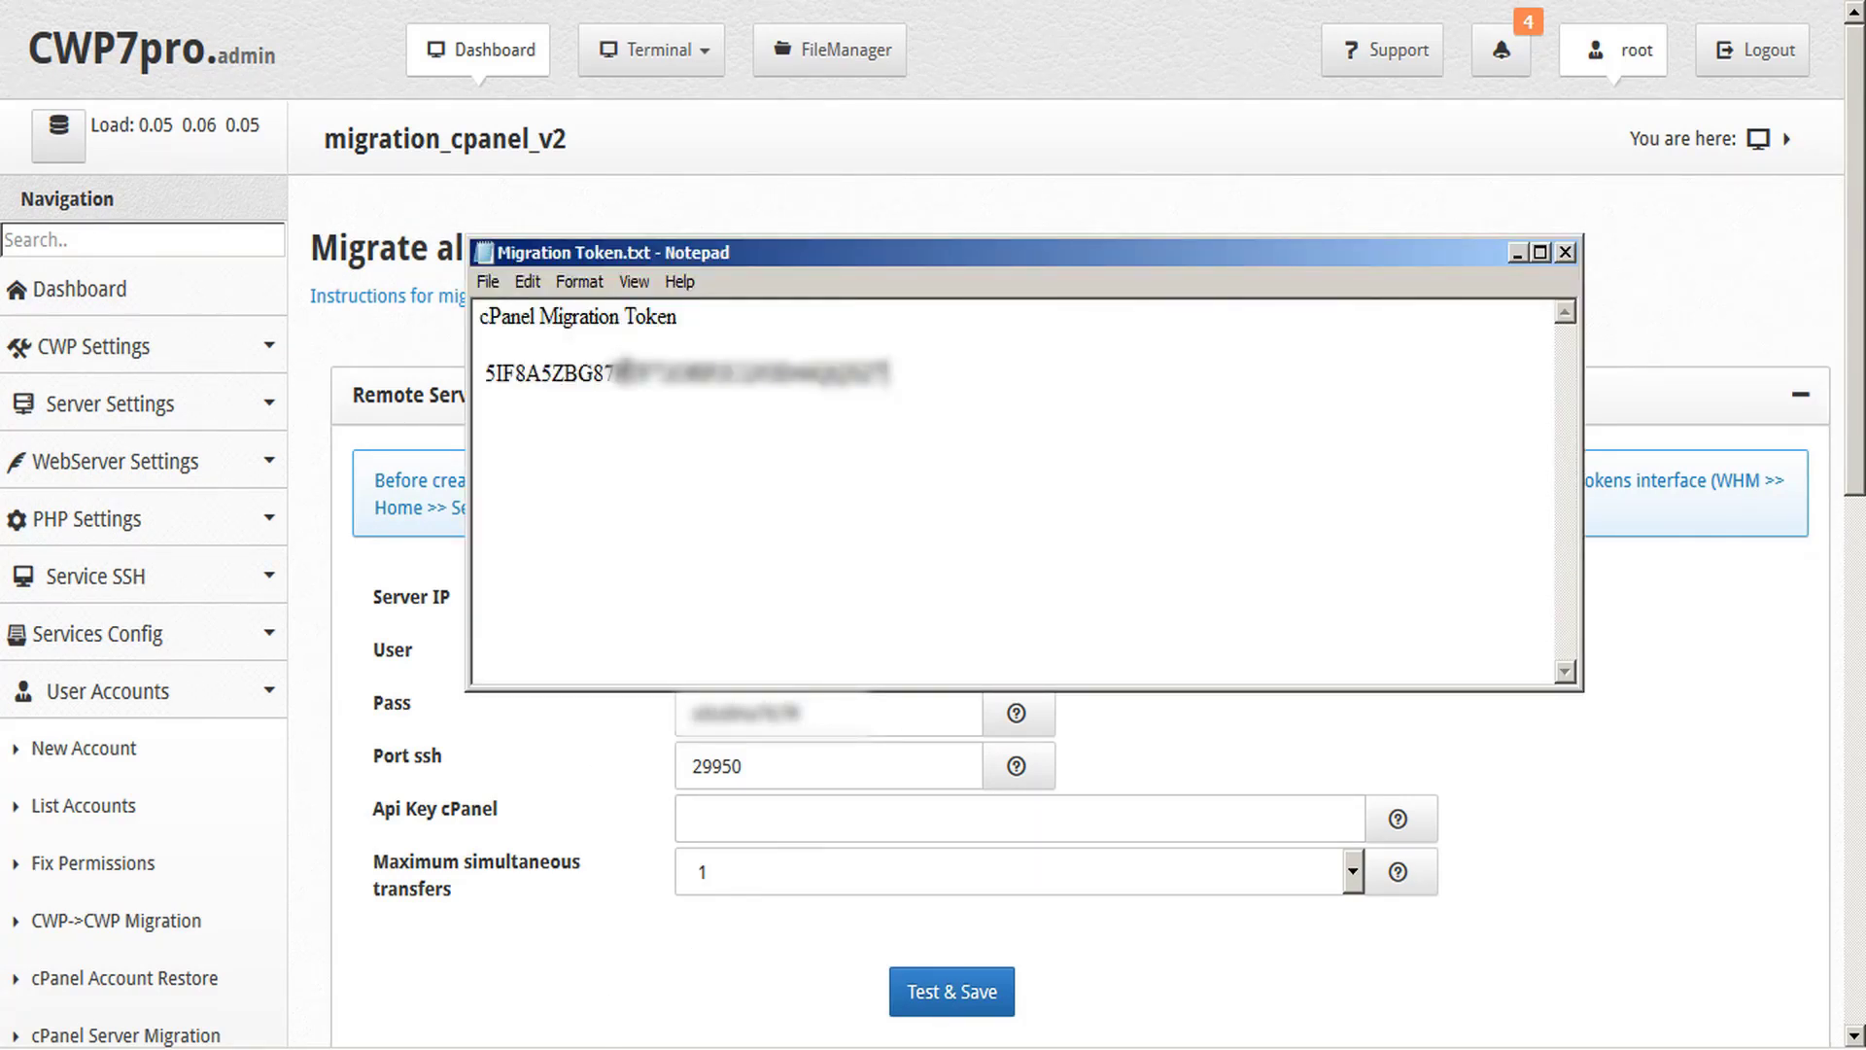
pyautogui.doubleClick(626, 379)
pyautogui.hotkey('alt', 'Tab')
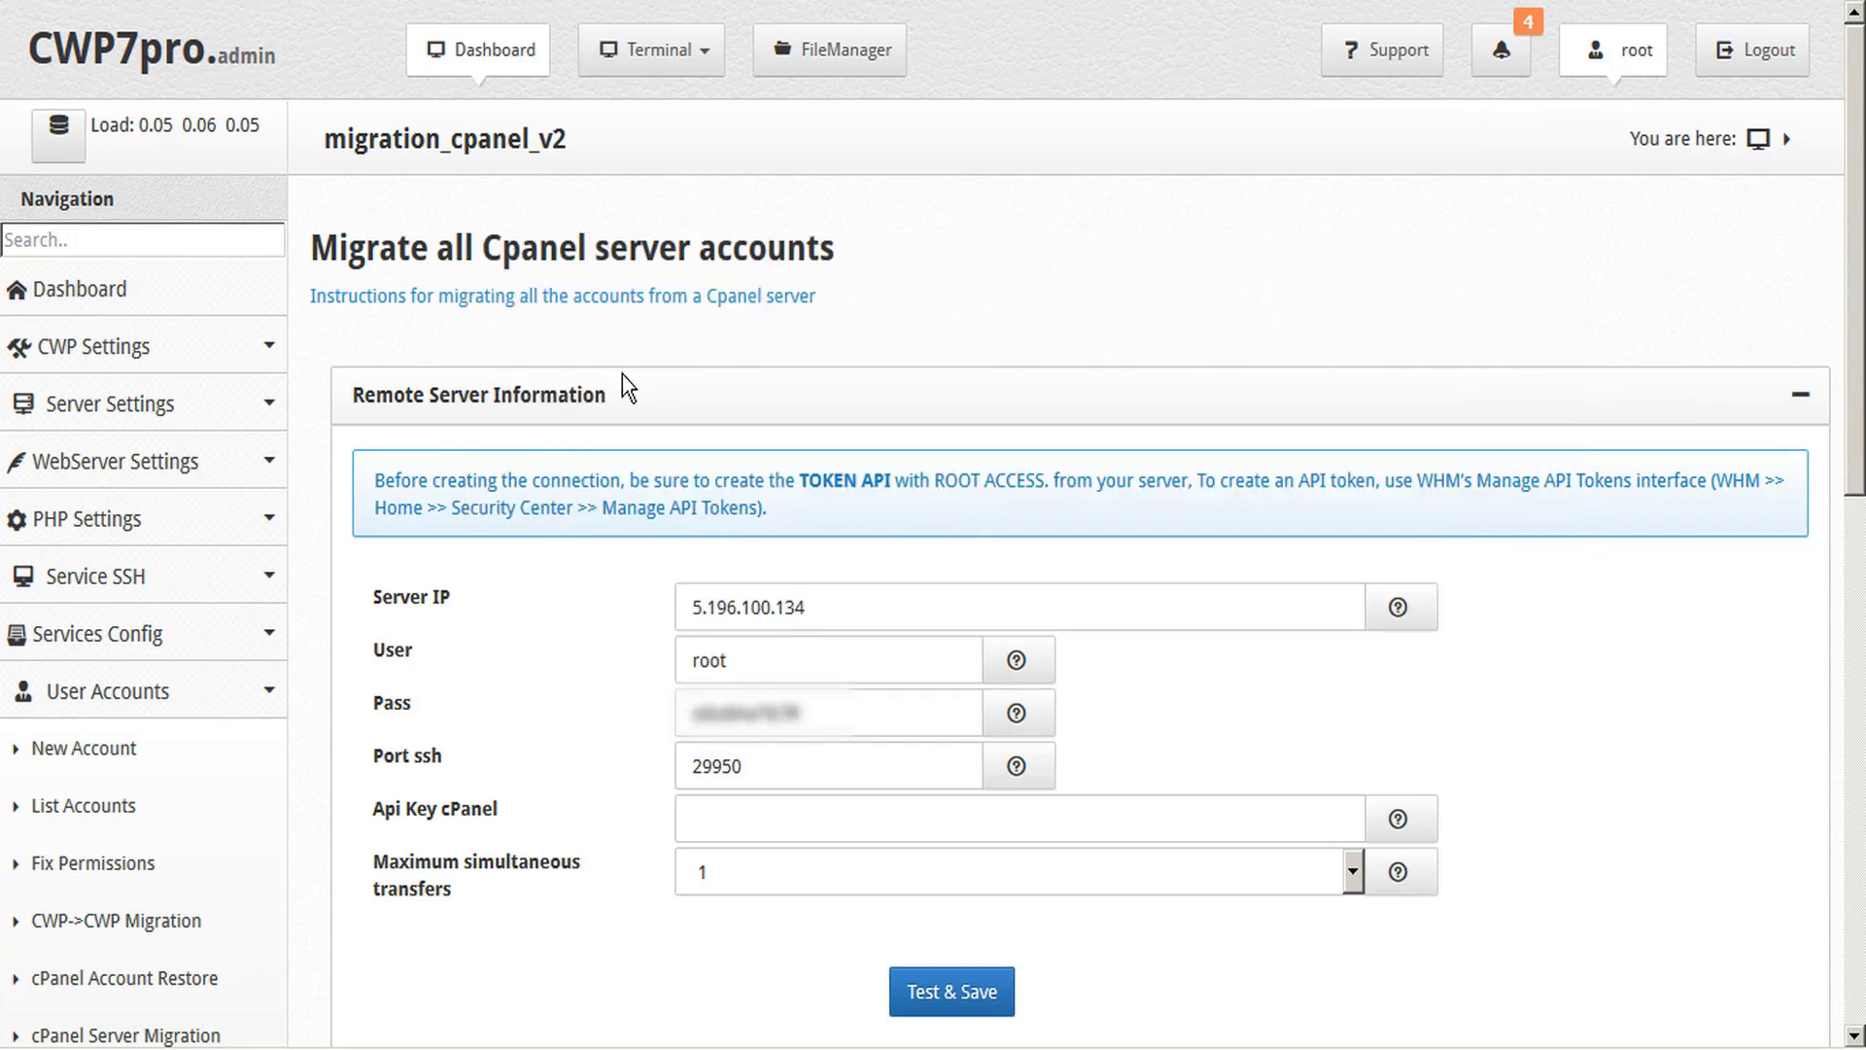
pyautogui.click(742, 821)
pyautogui.hotkey('ctrl', 'v')
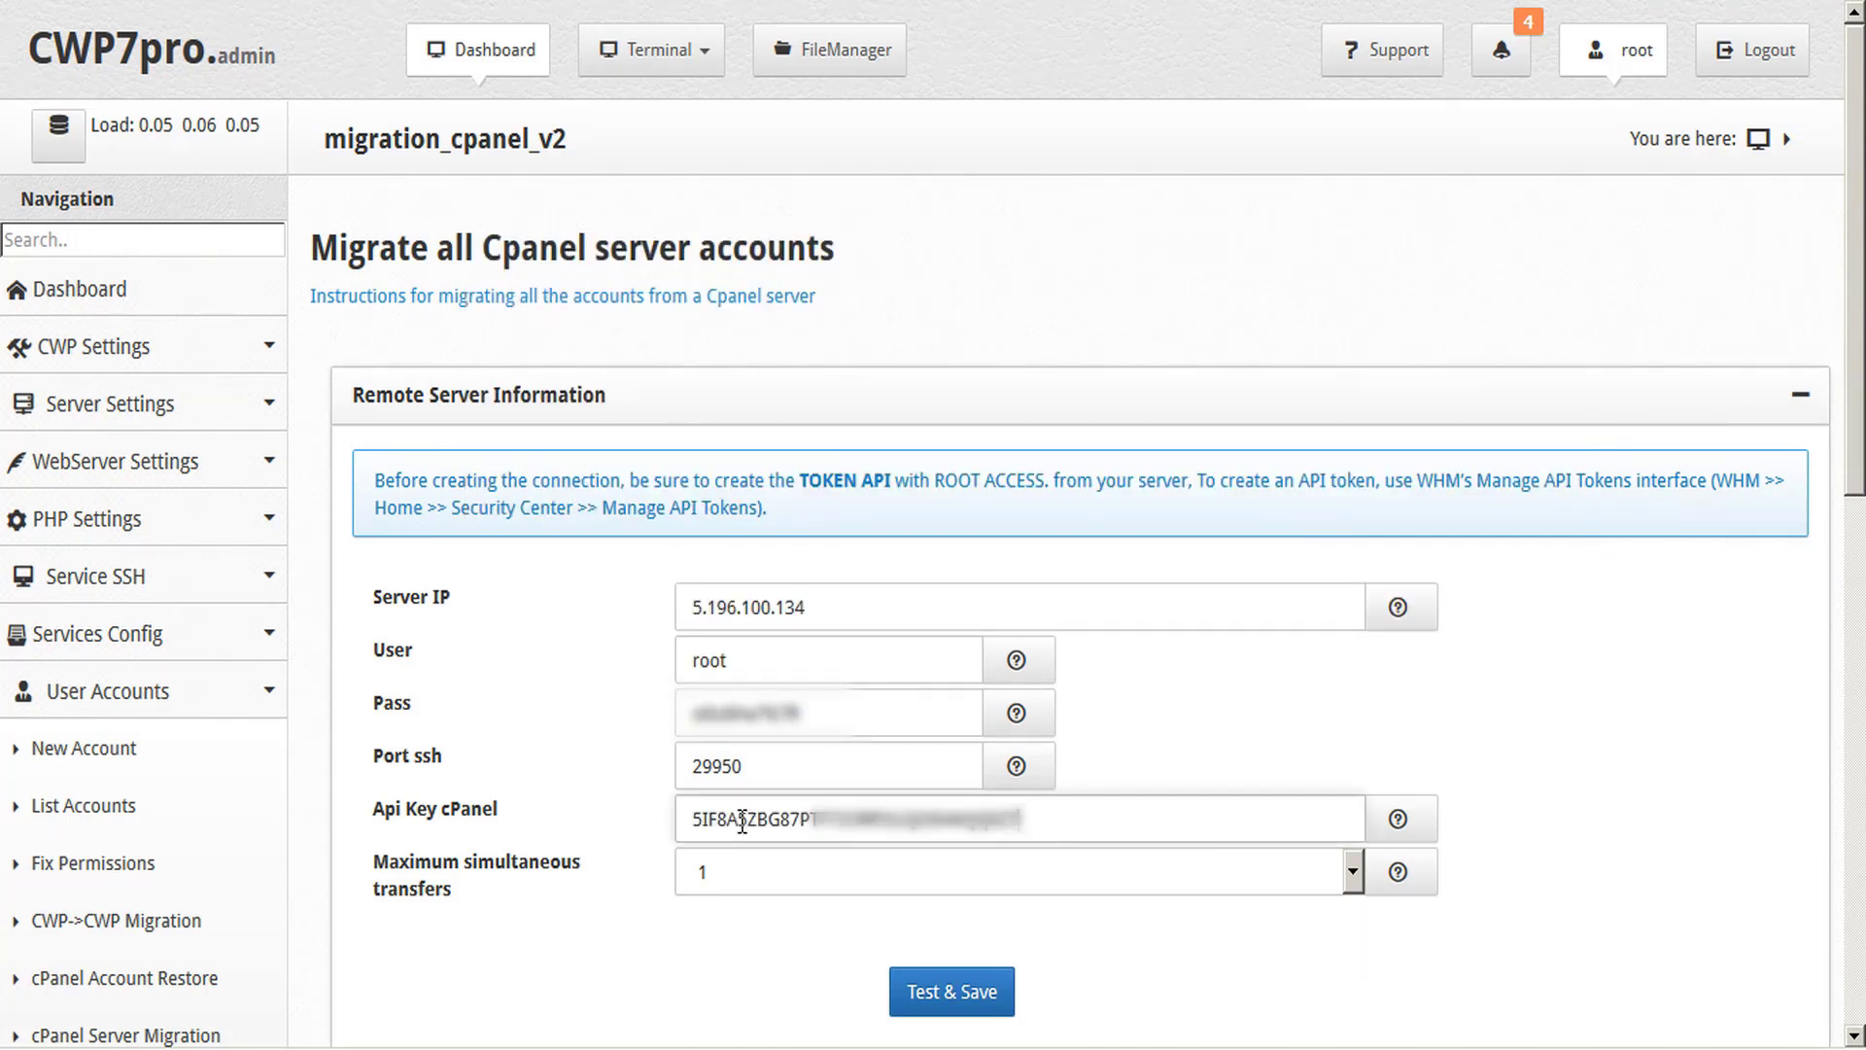
pyautogui.press('Tab')
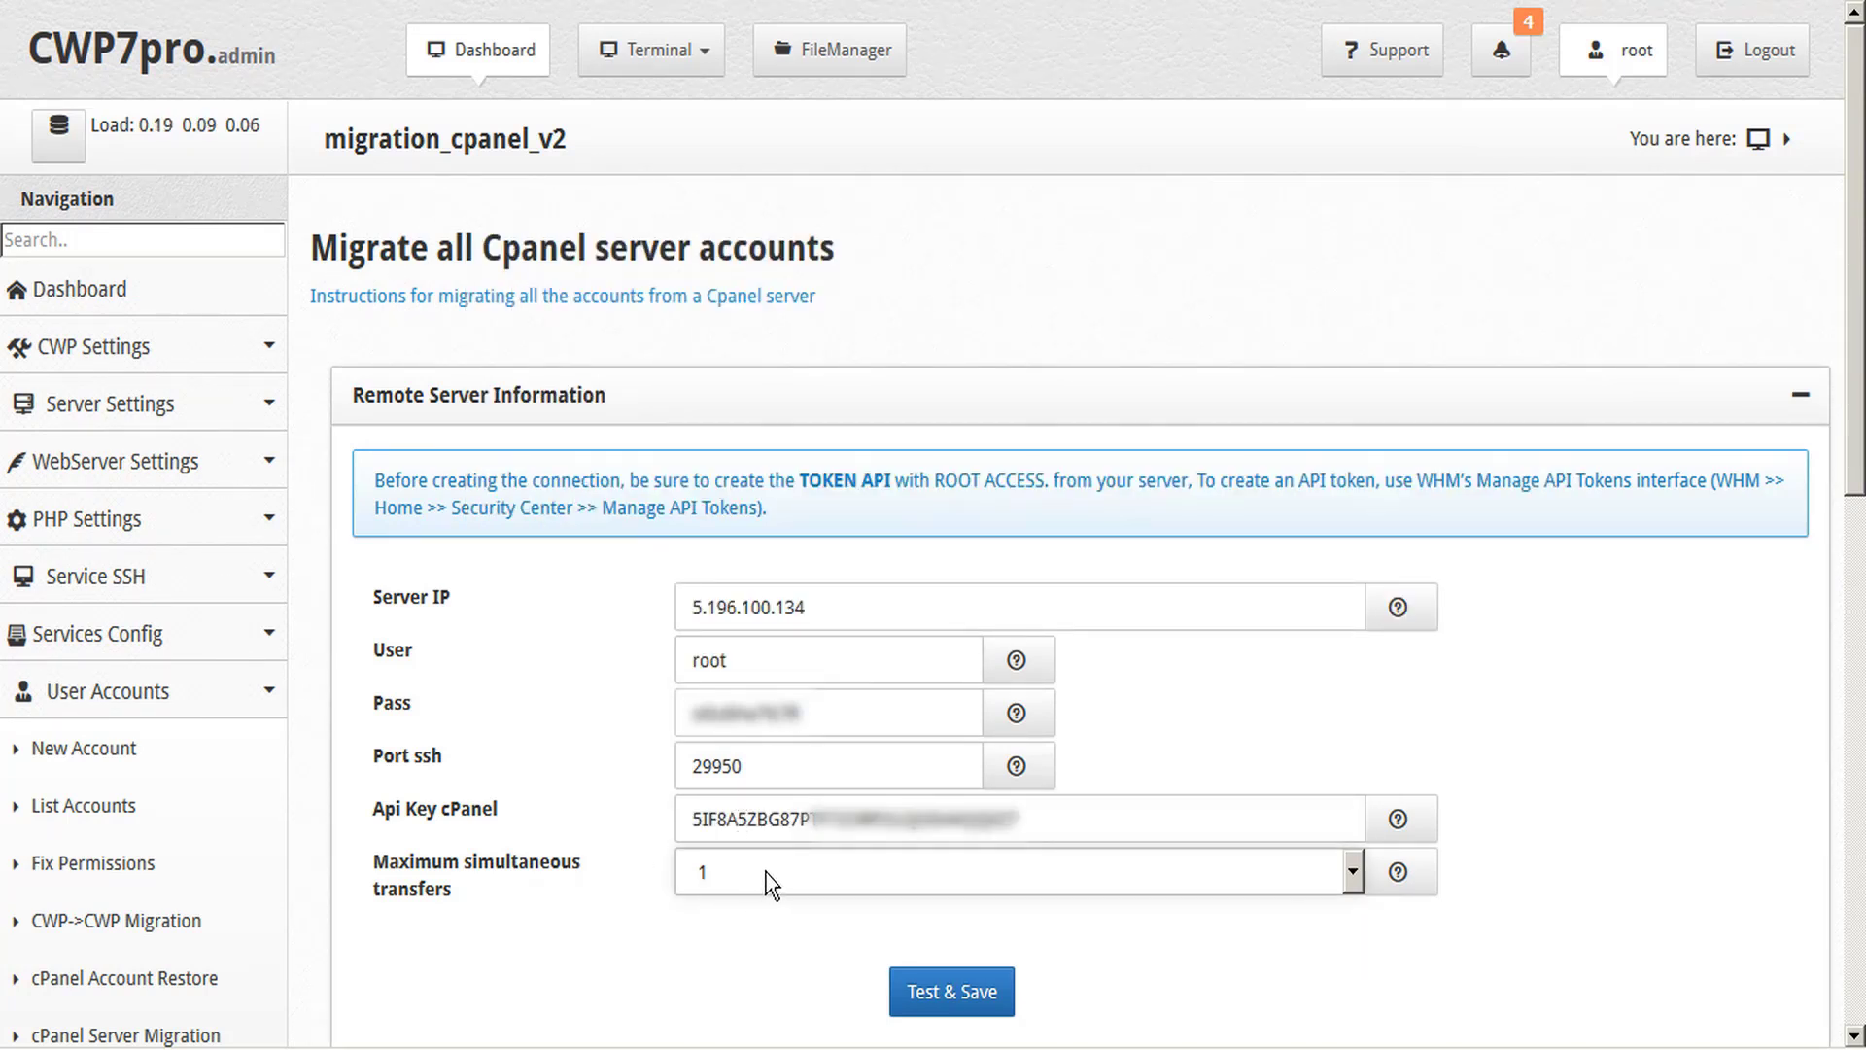
pyautogui.click(769, 883)
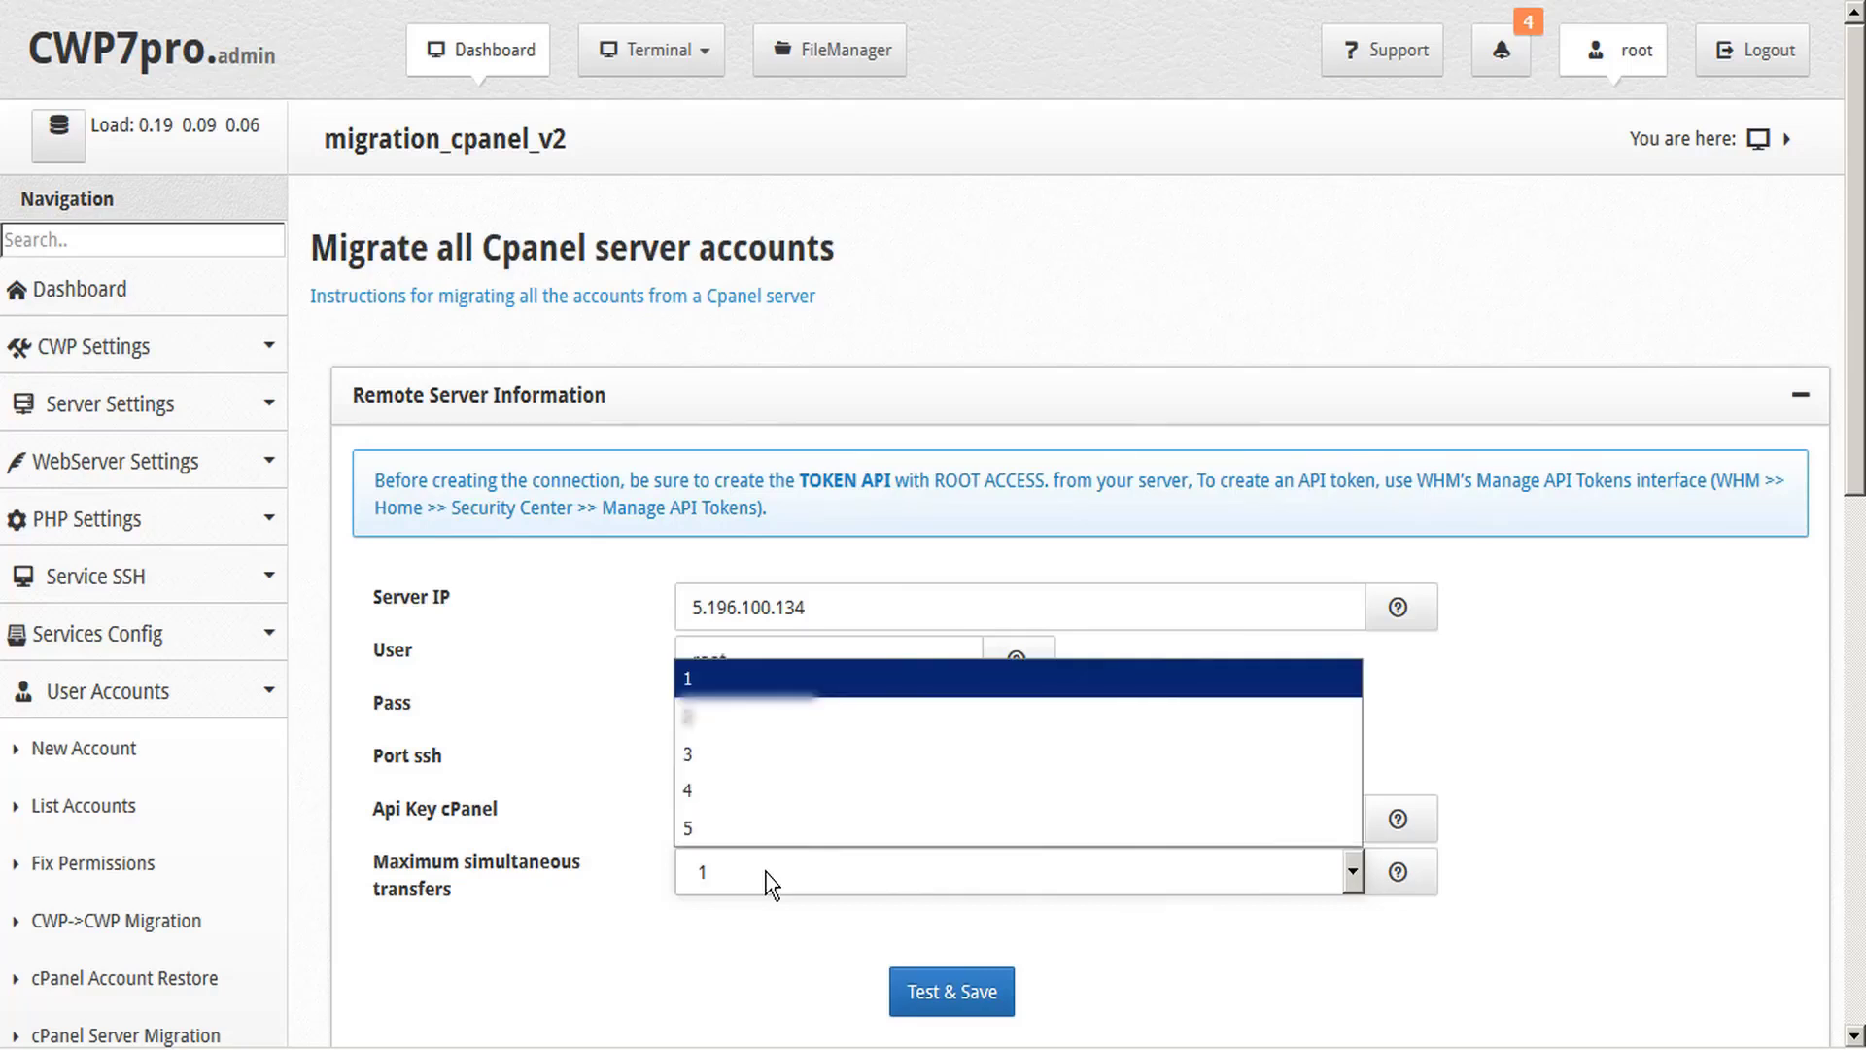
pyautogui.click(766, 872)
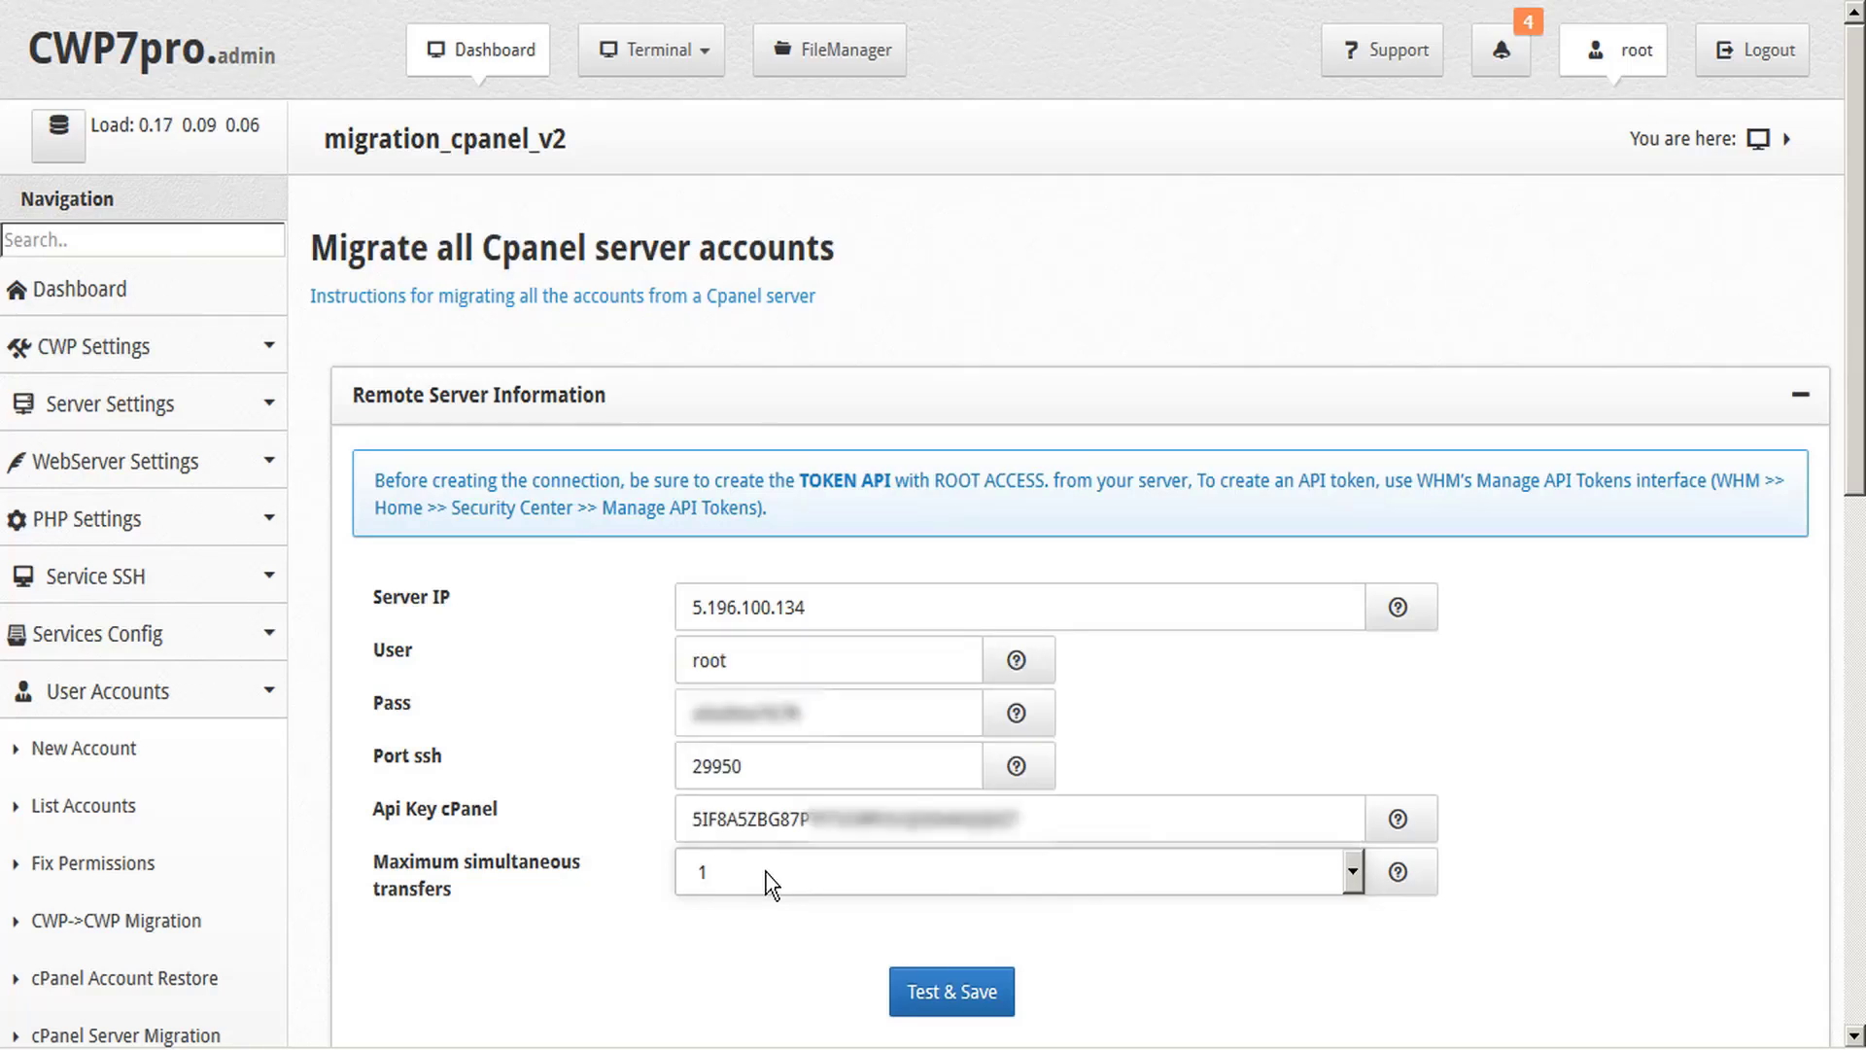
pyautogui.middleClick(758, 870)
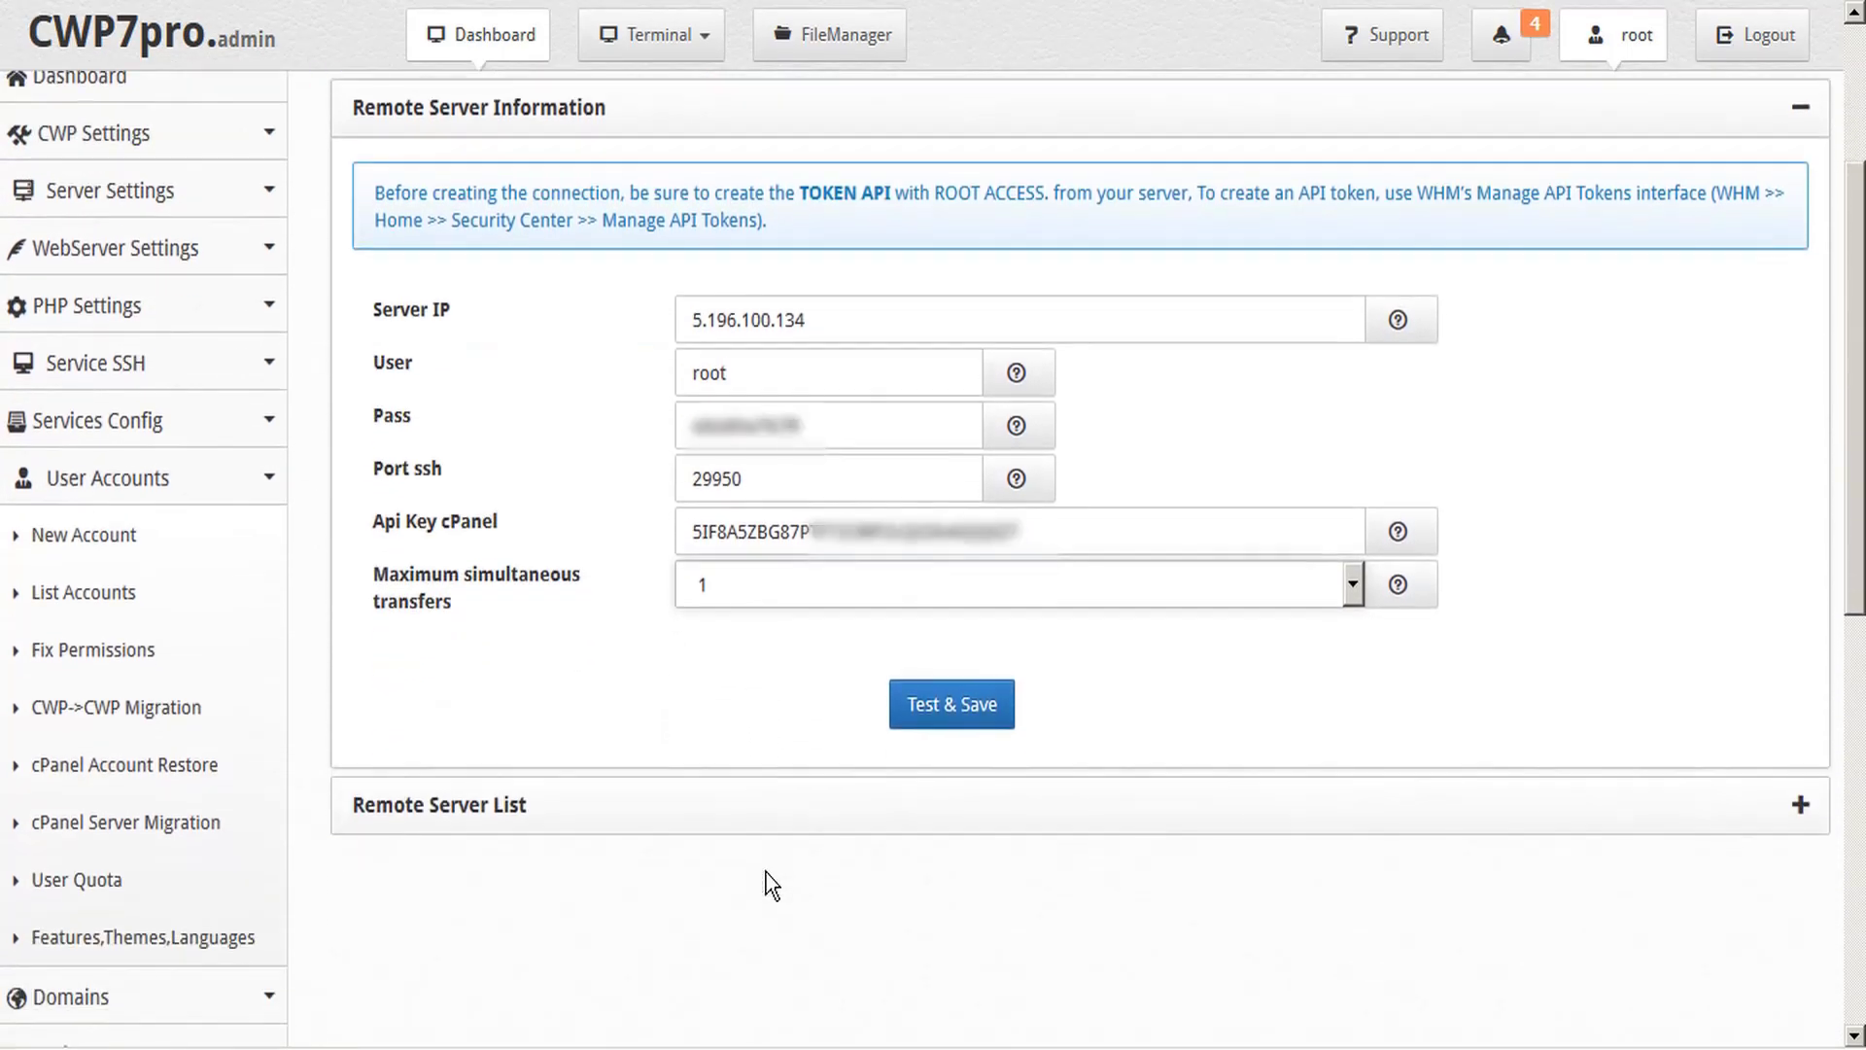
# Test and save the connection to 5.196.100.134, then load its cPanel packages.
pyautogui.click(953, 704)
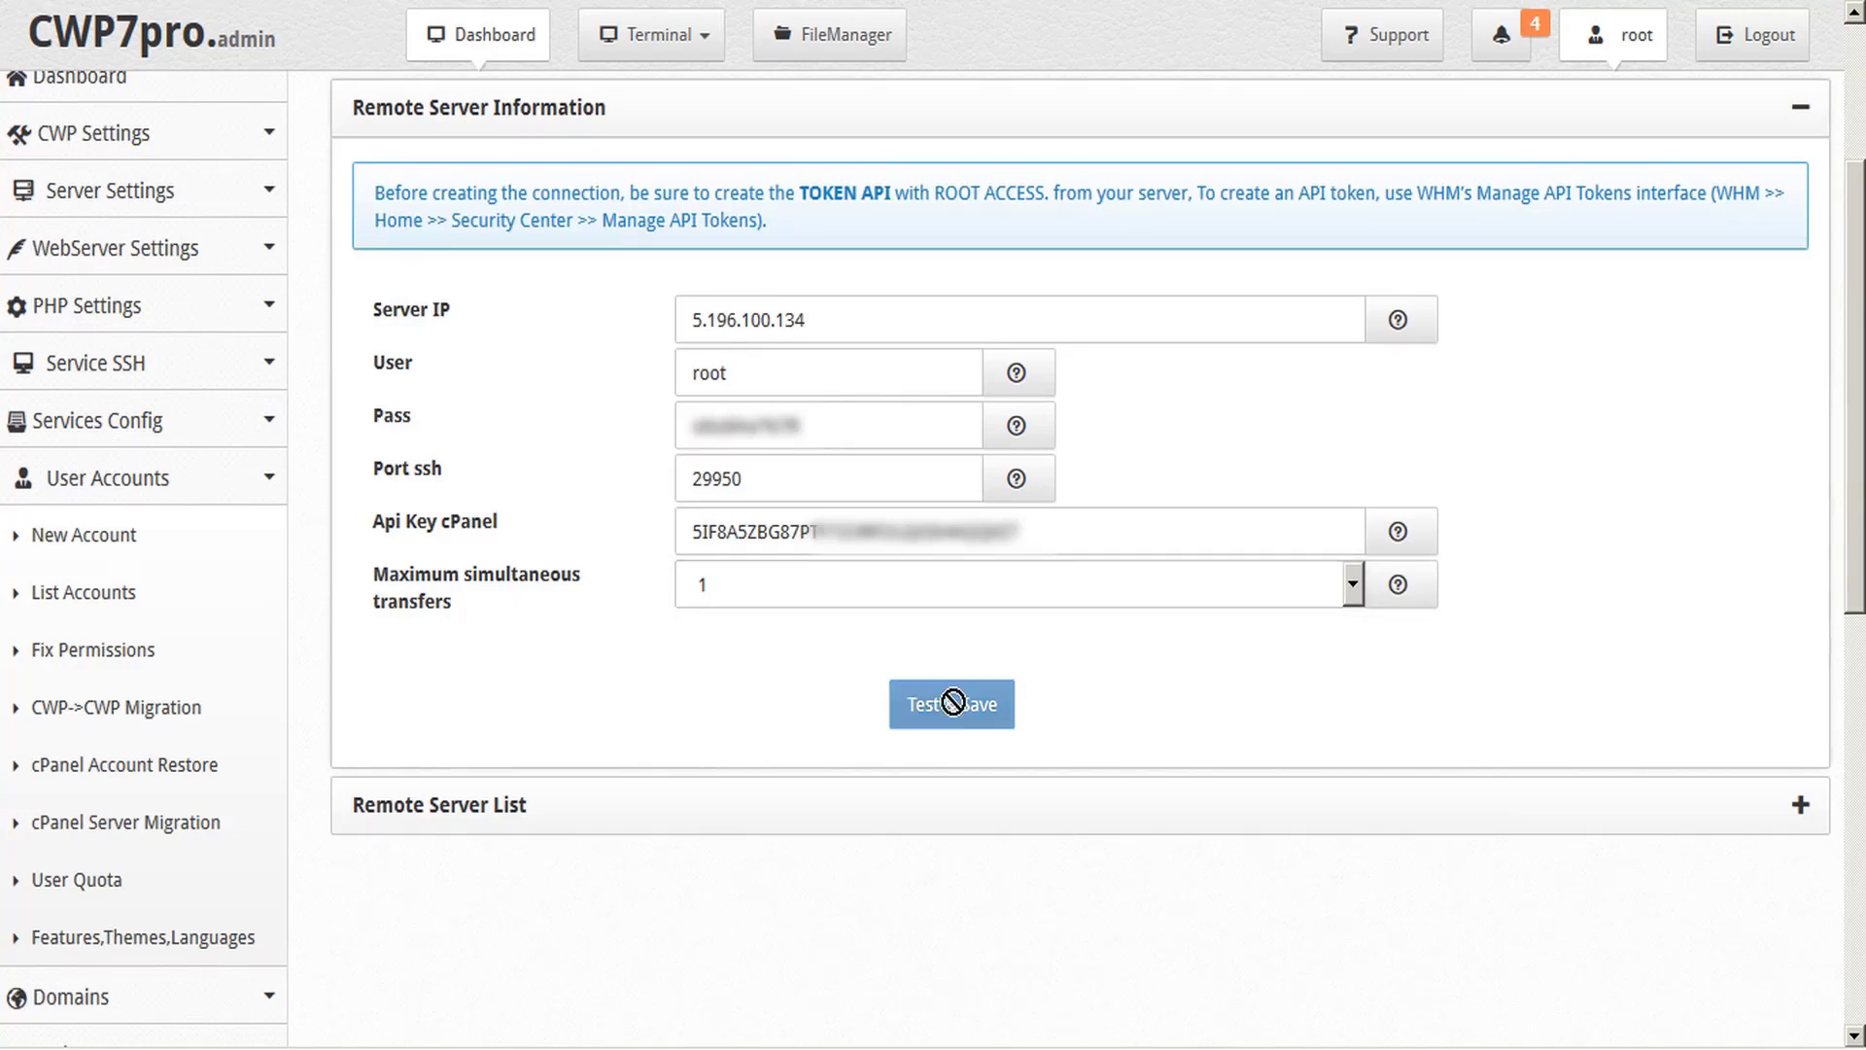
pyautogui.scroll(3, 952, 702)
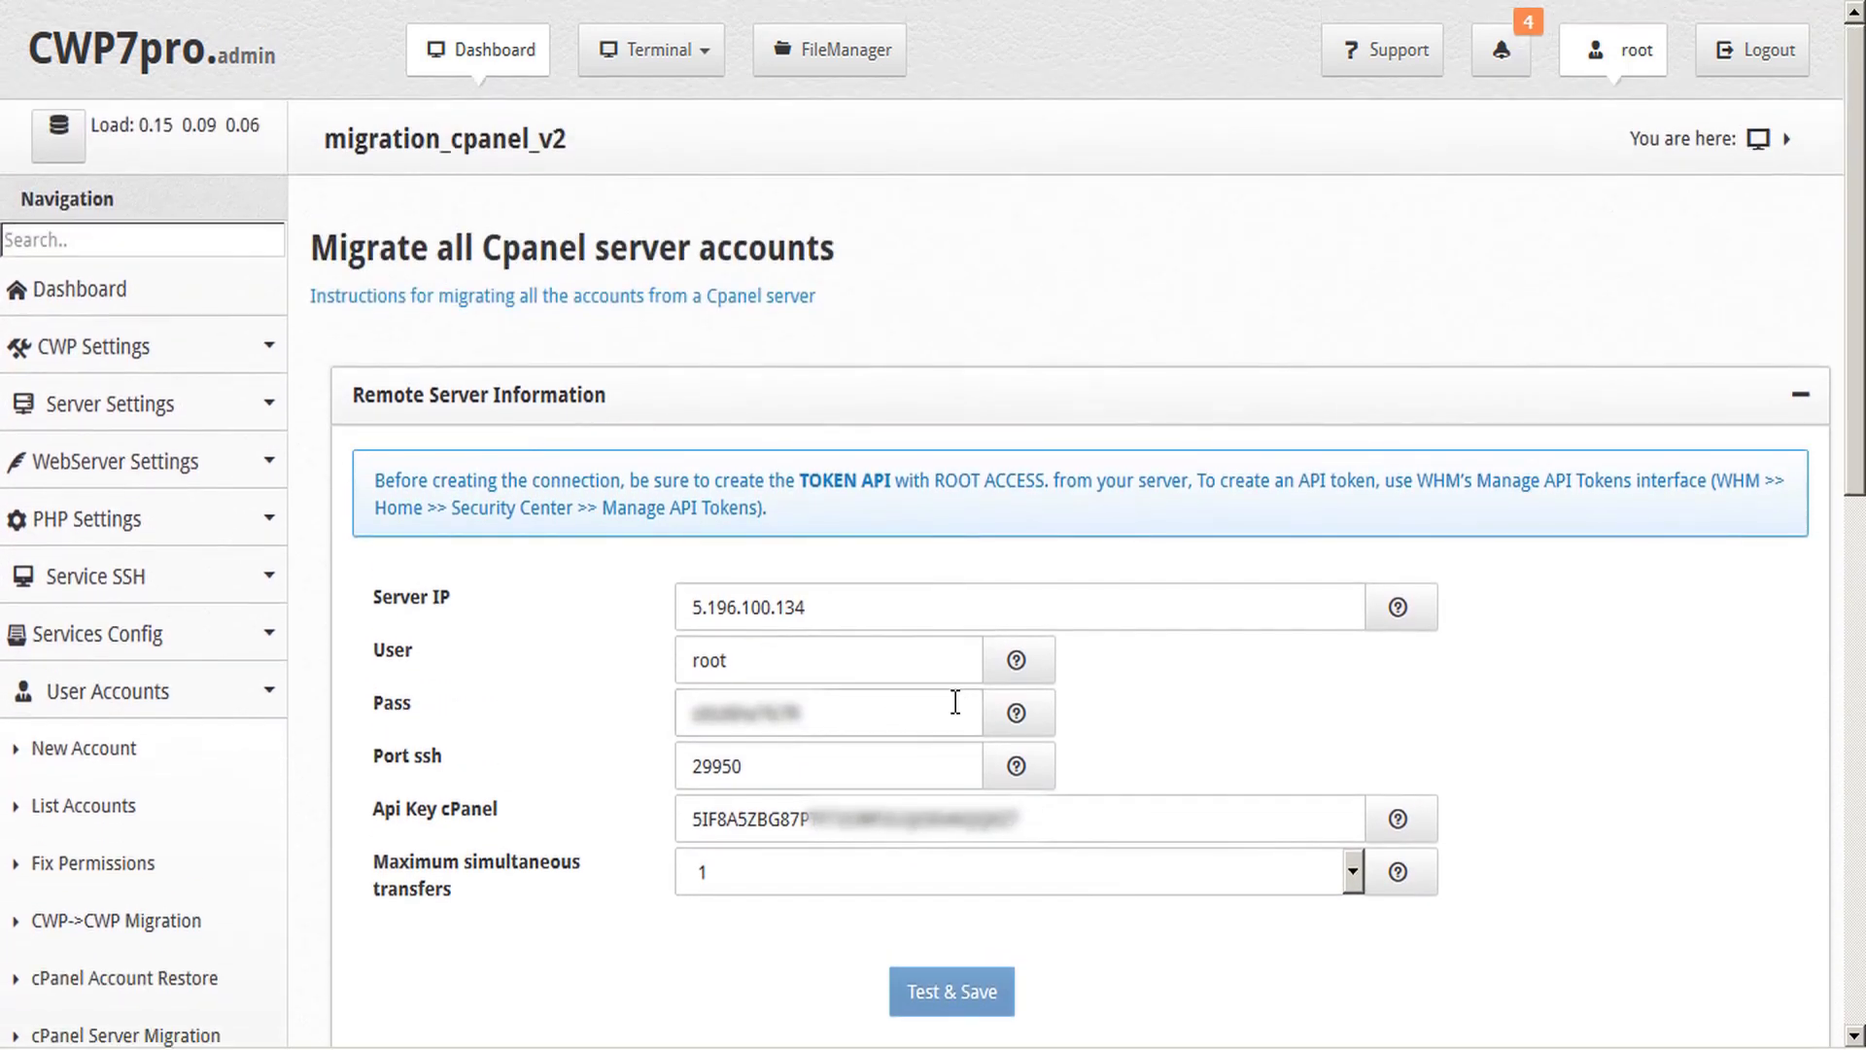
pyautogui.click(929, 987)
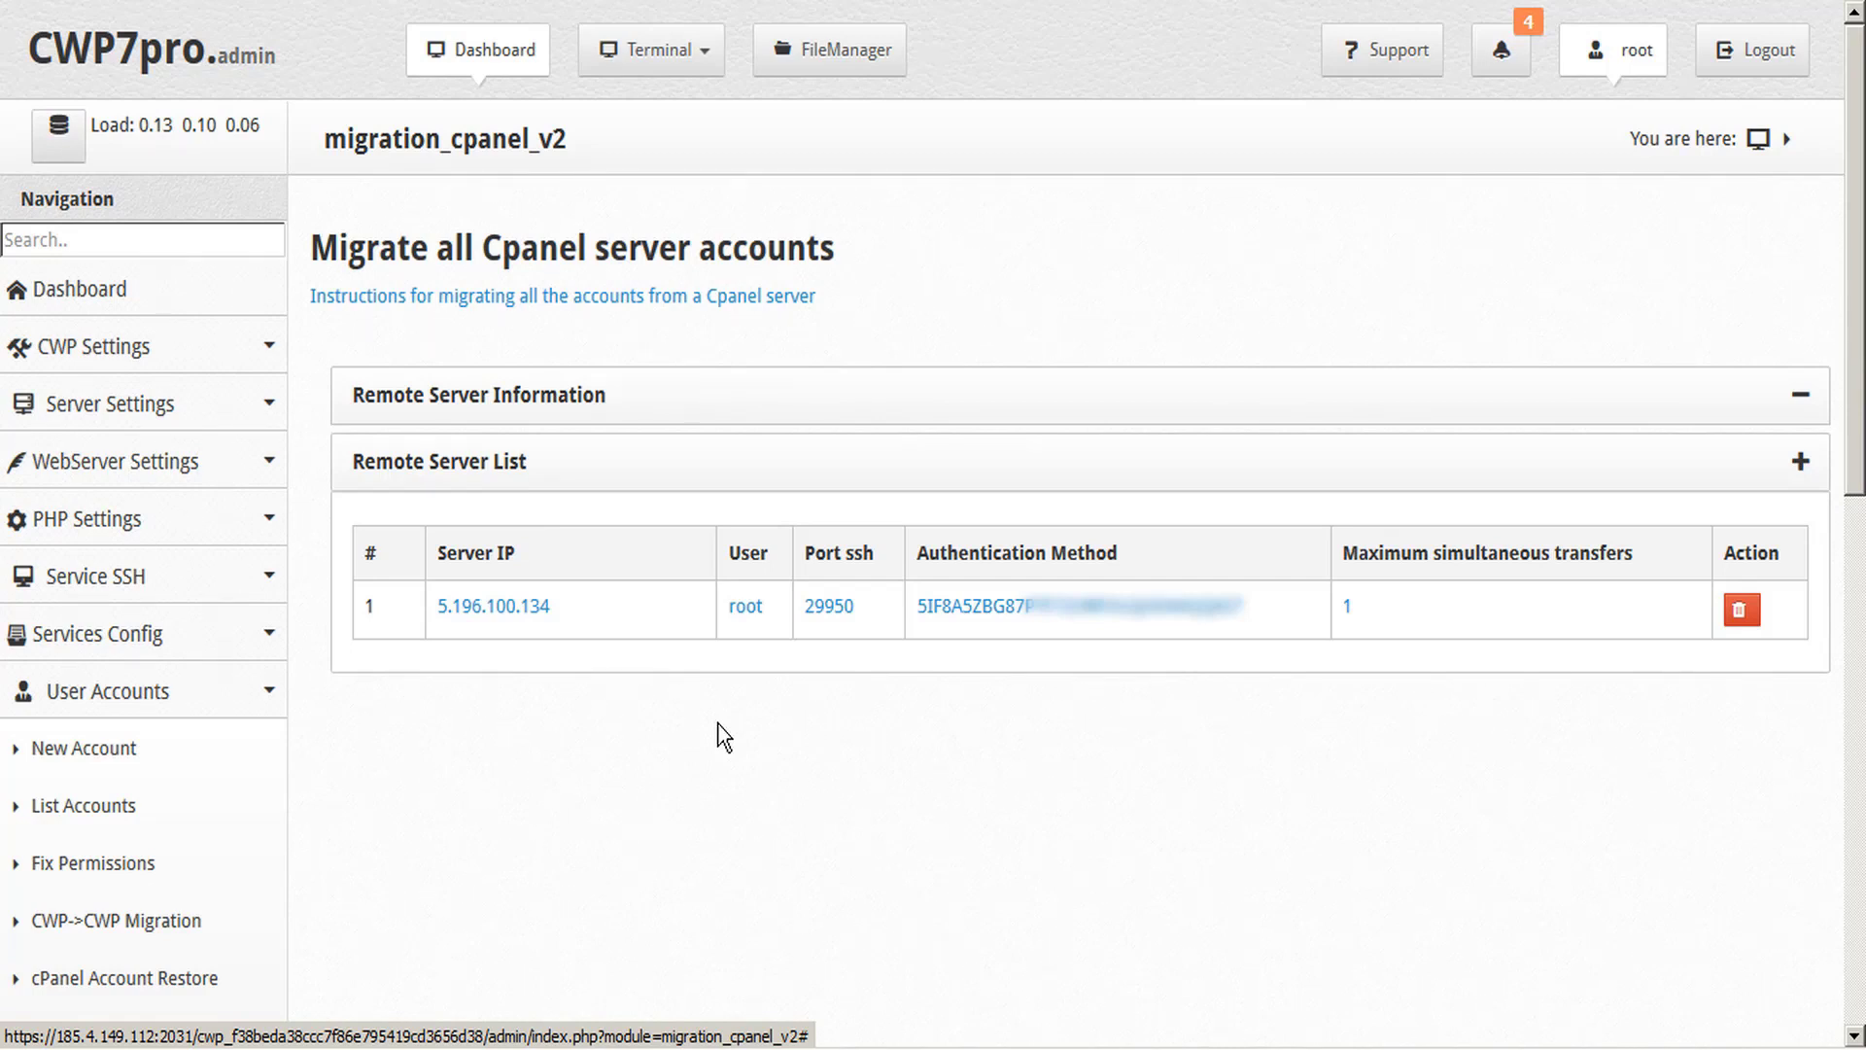
pyautogui.click(494, 606)
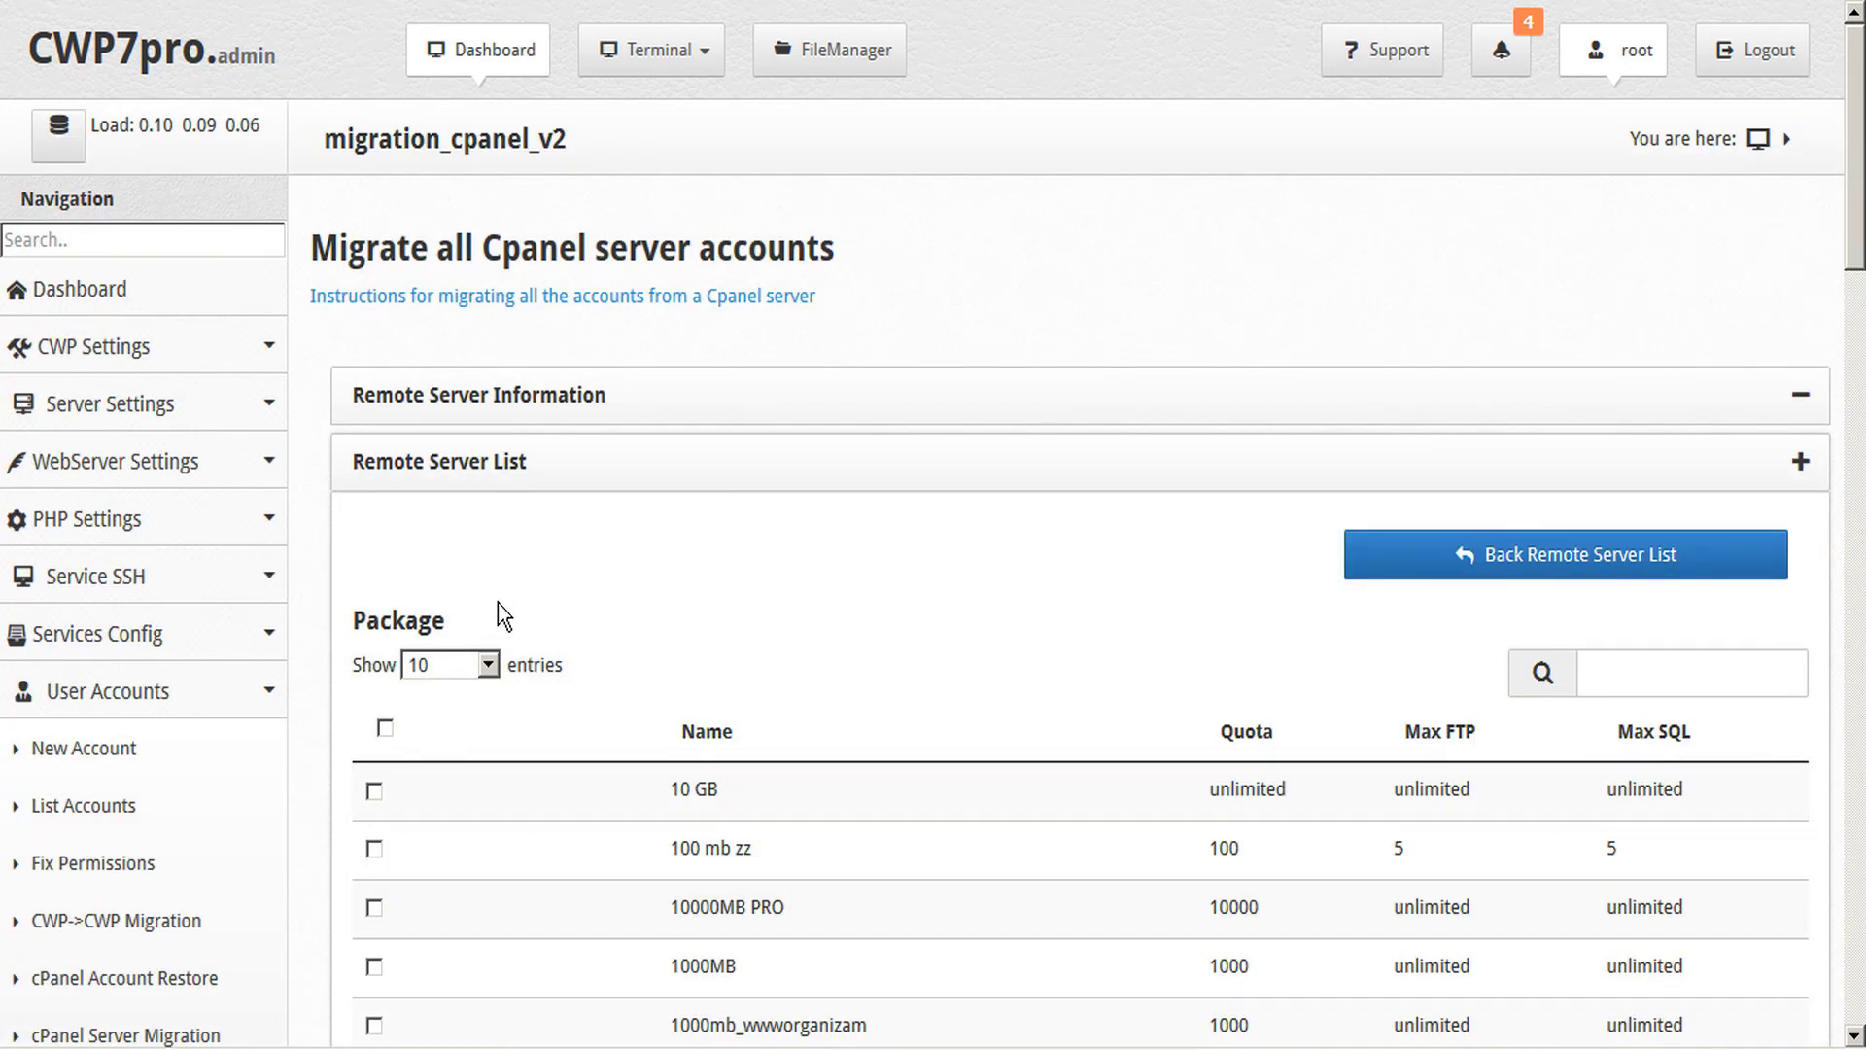
# Scroll through the 5.196.100.134 Package and Accounts tables; 100MB and 100mb are already Transferred.
pyautogui.scroll(-7, 498, 605)
pyautogui.scroll(-10, 498, 603)
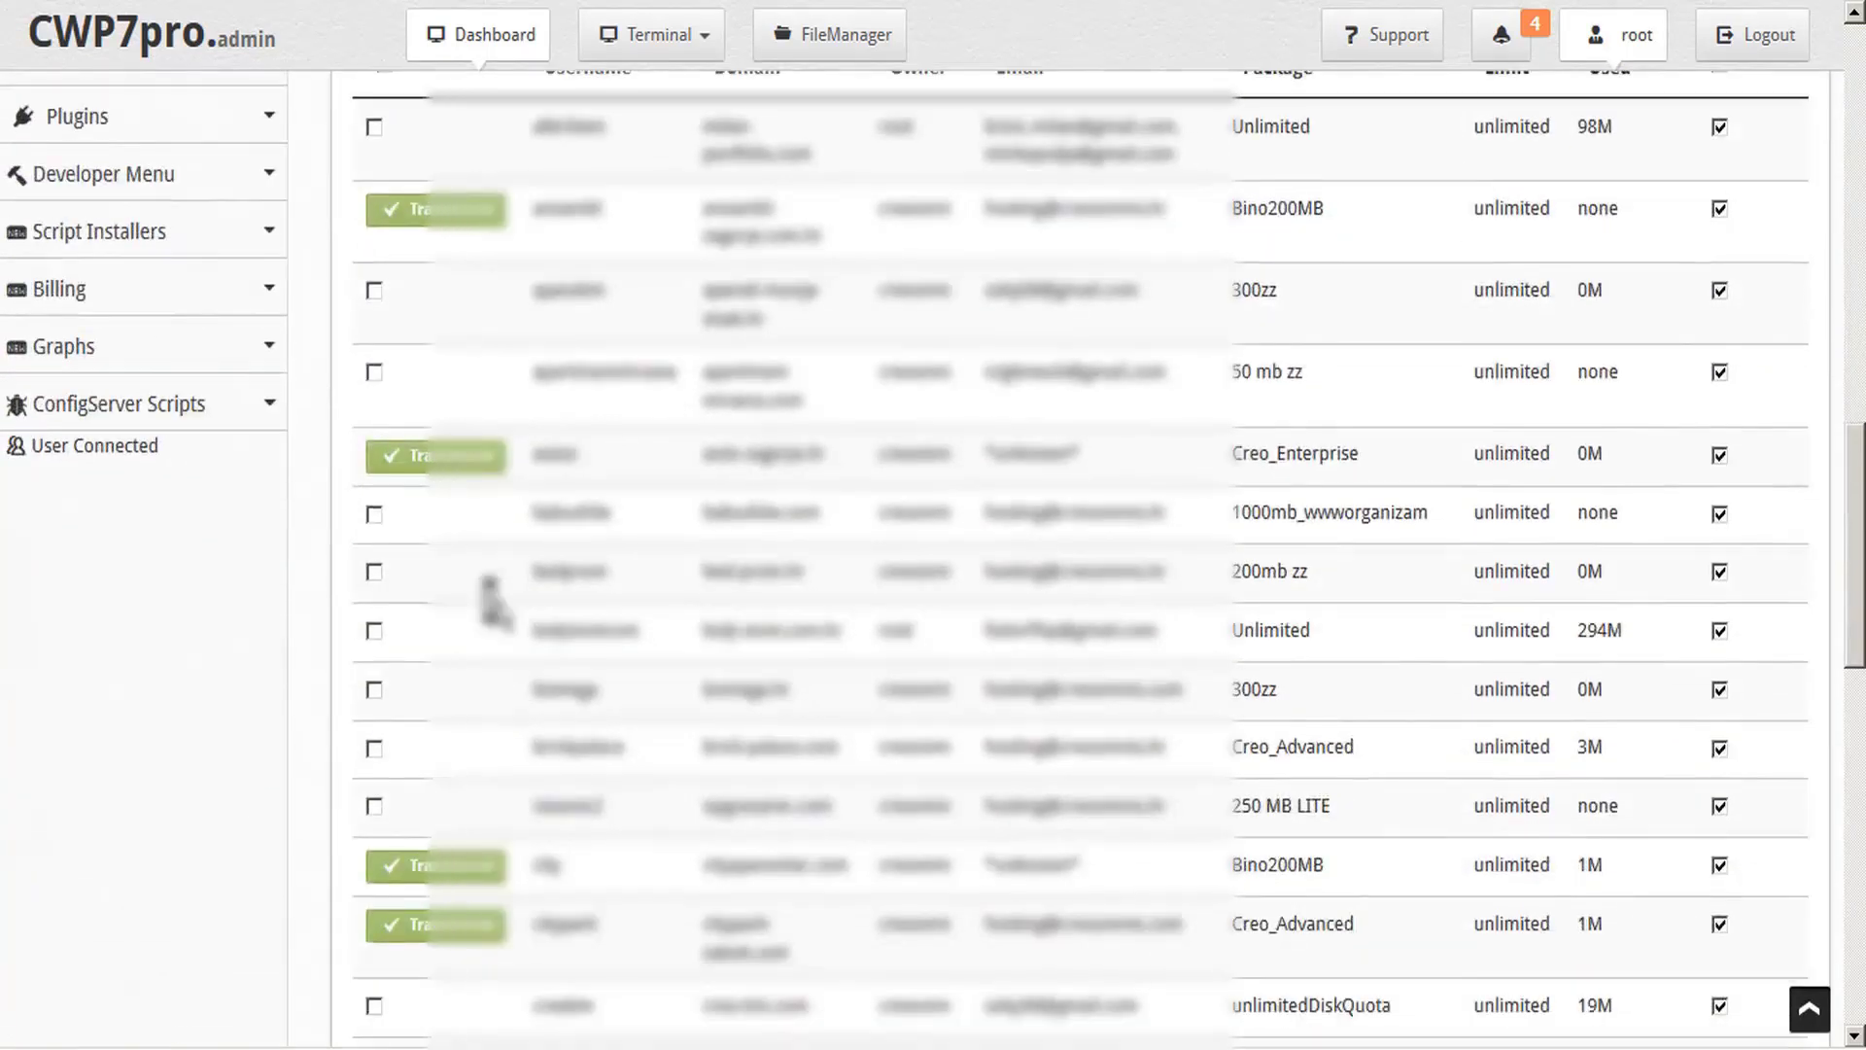
pyautogui.scroll(-9, 492, 598)
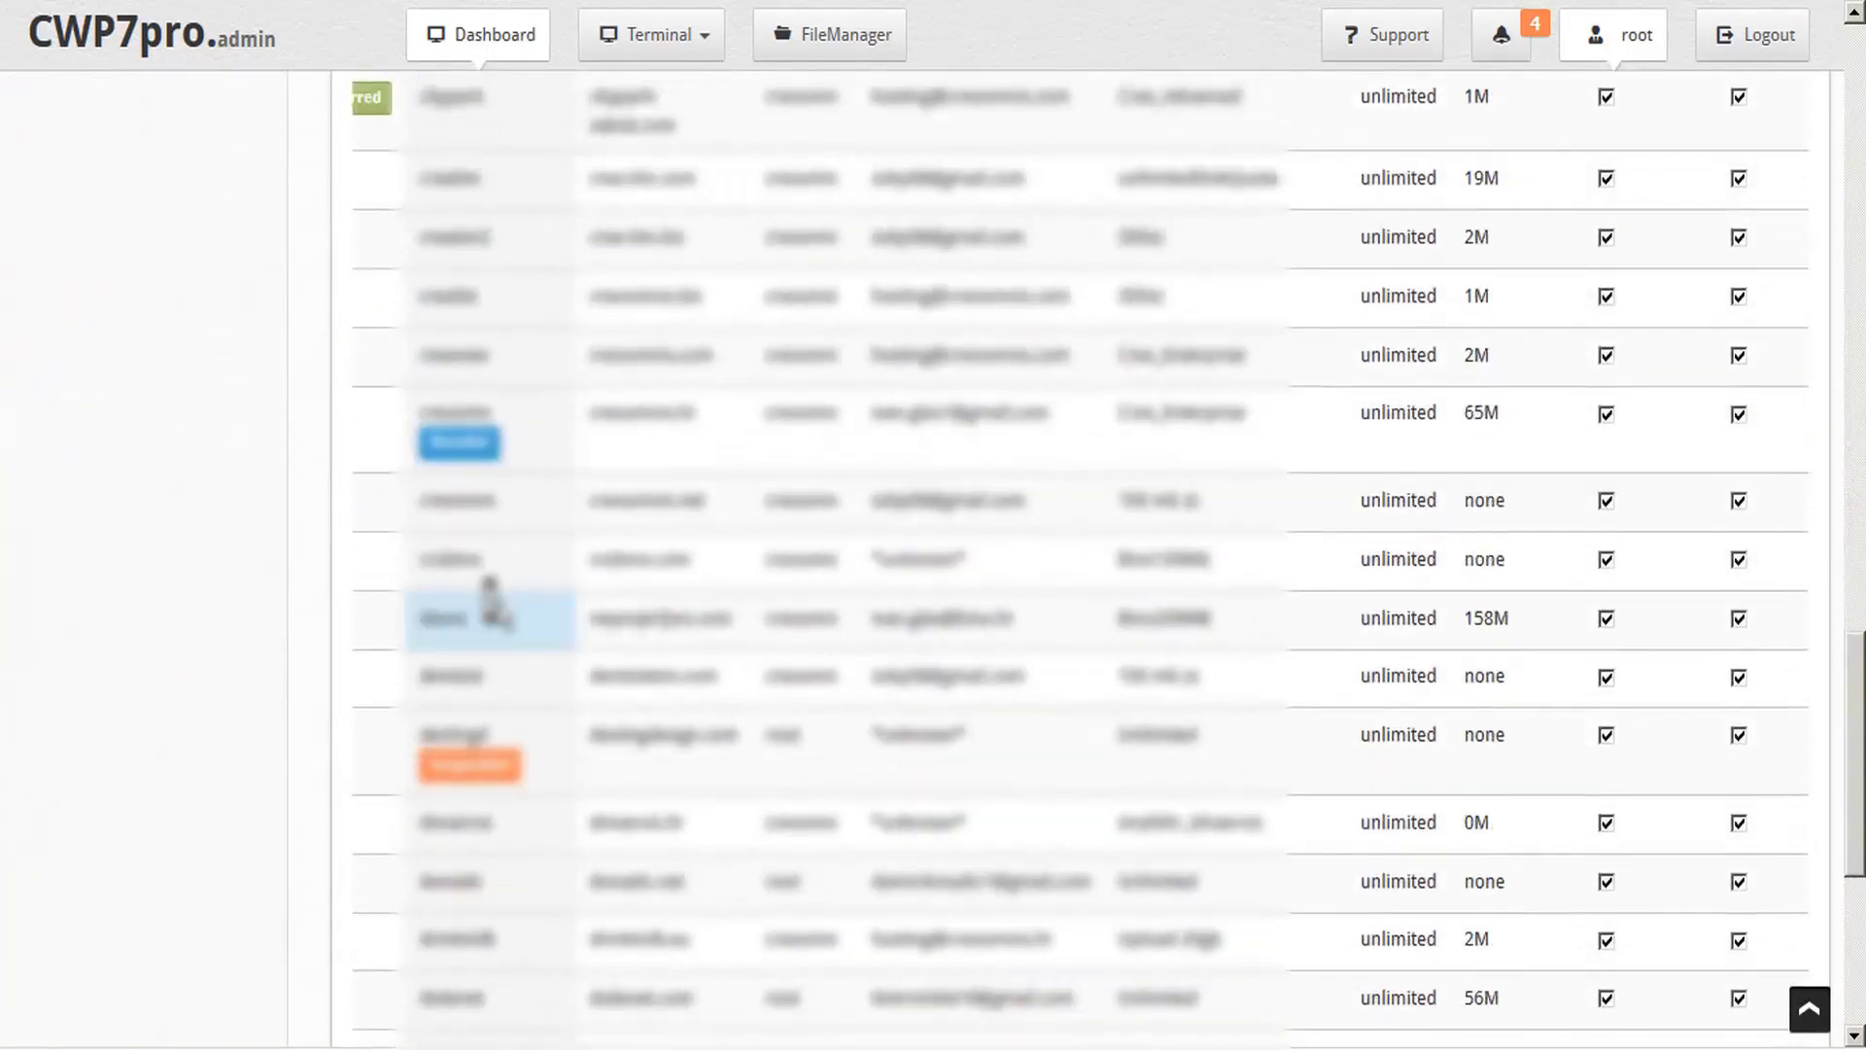
pyautogui.scroll(-3, 493, 598)
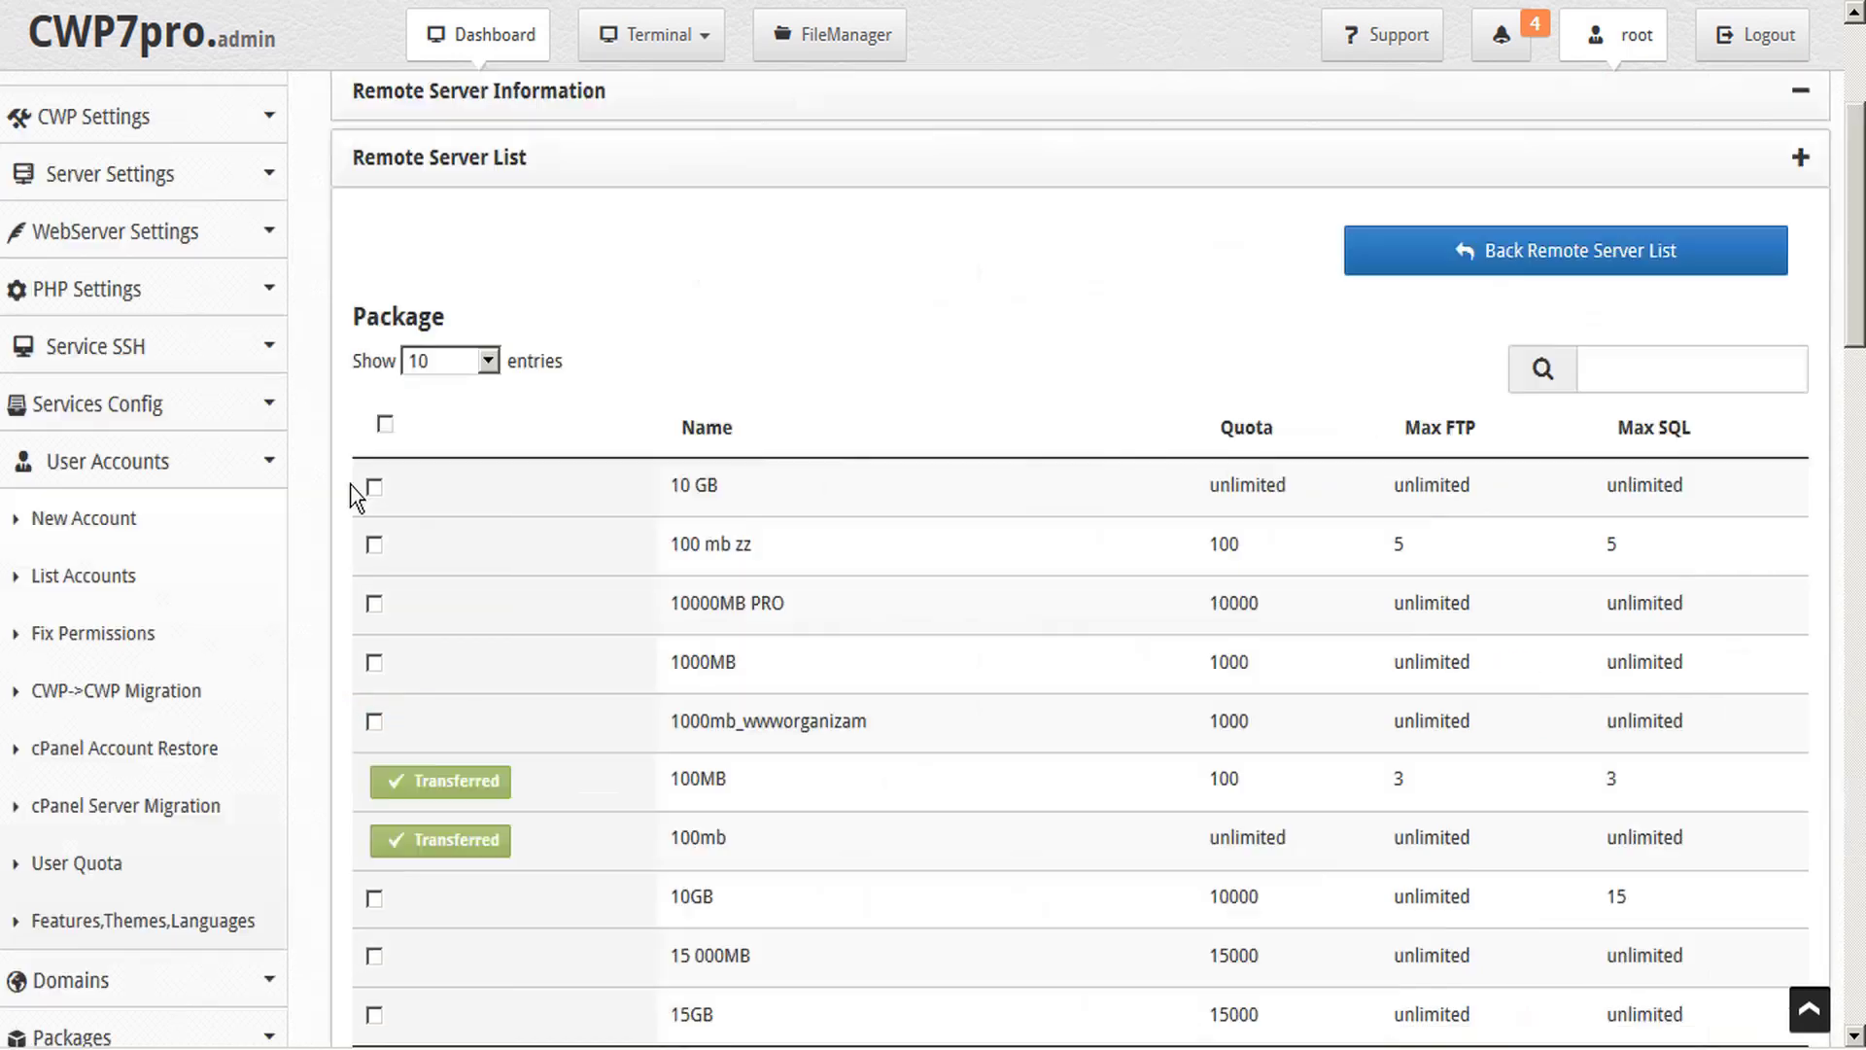
# Select the 10 GB package and two untransferred accounts for migration.
pyautogui.click(373, 487)
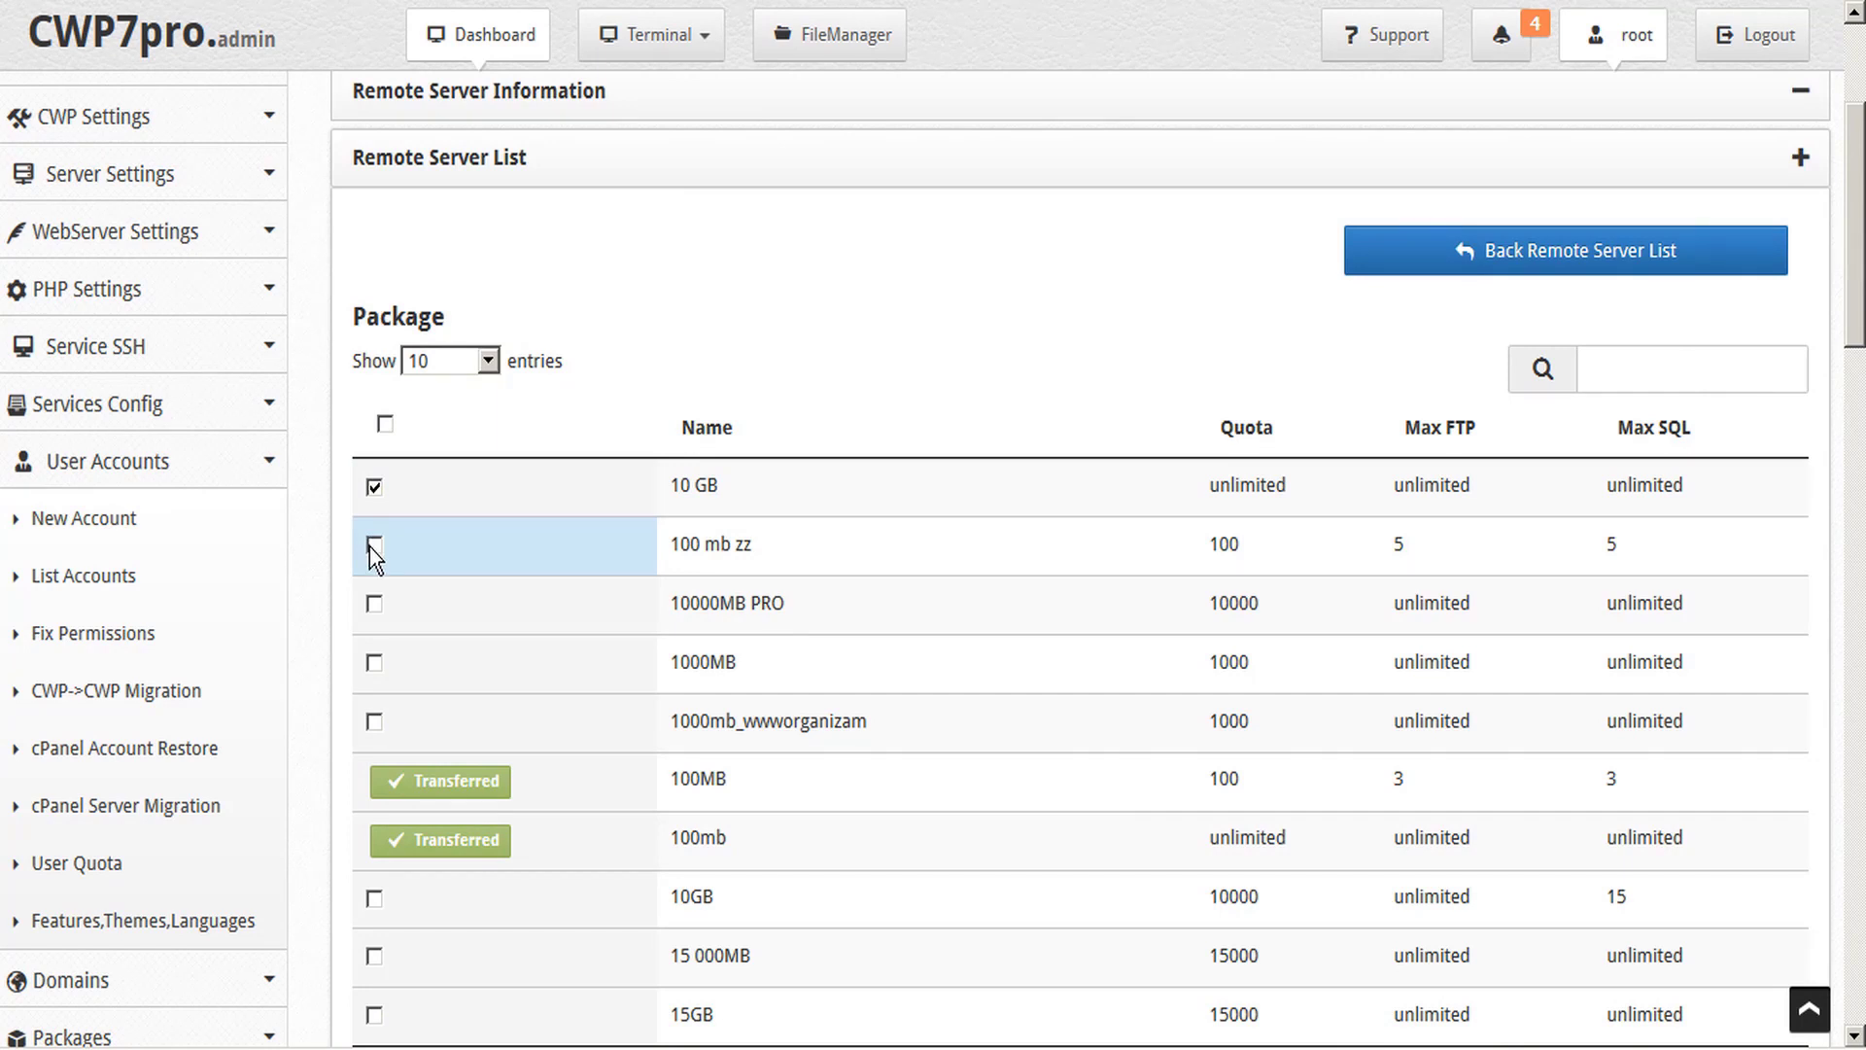
pyautogui.scroll(-10, 369, 546)
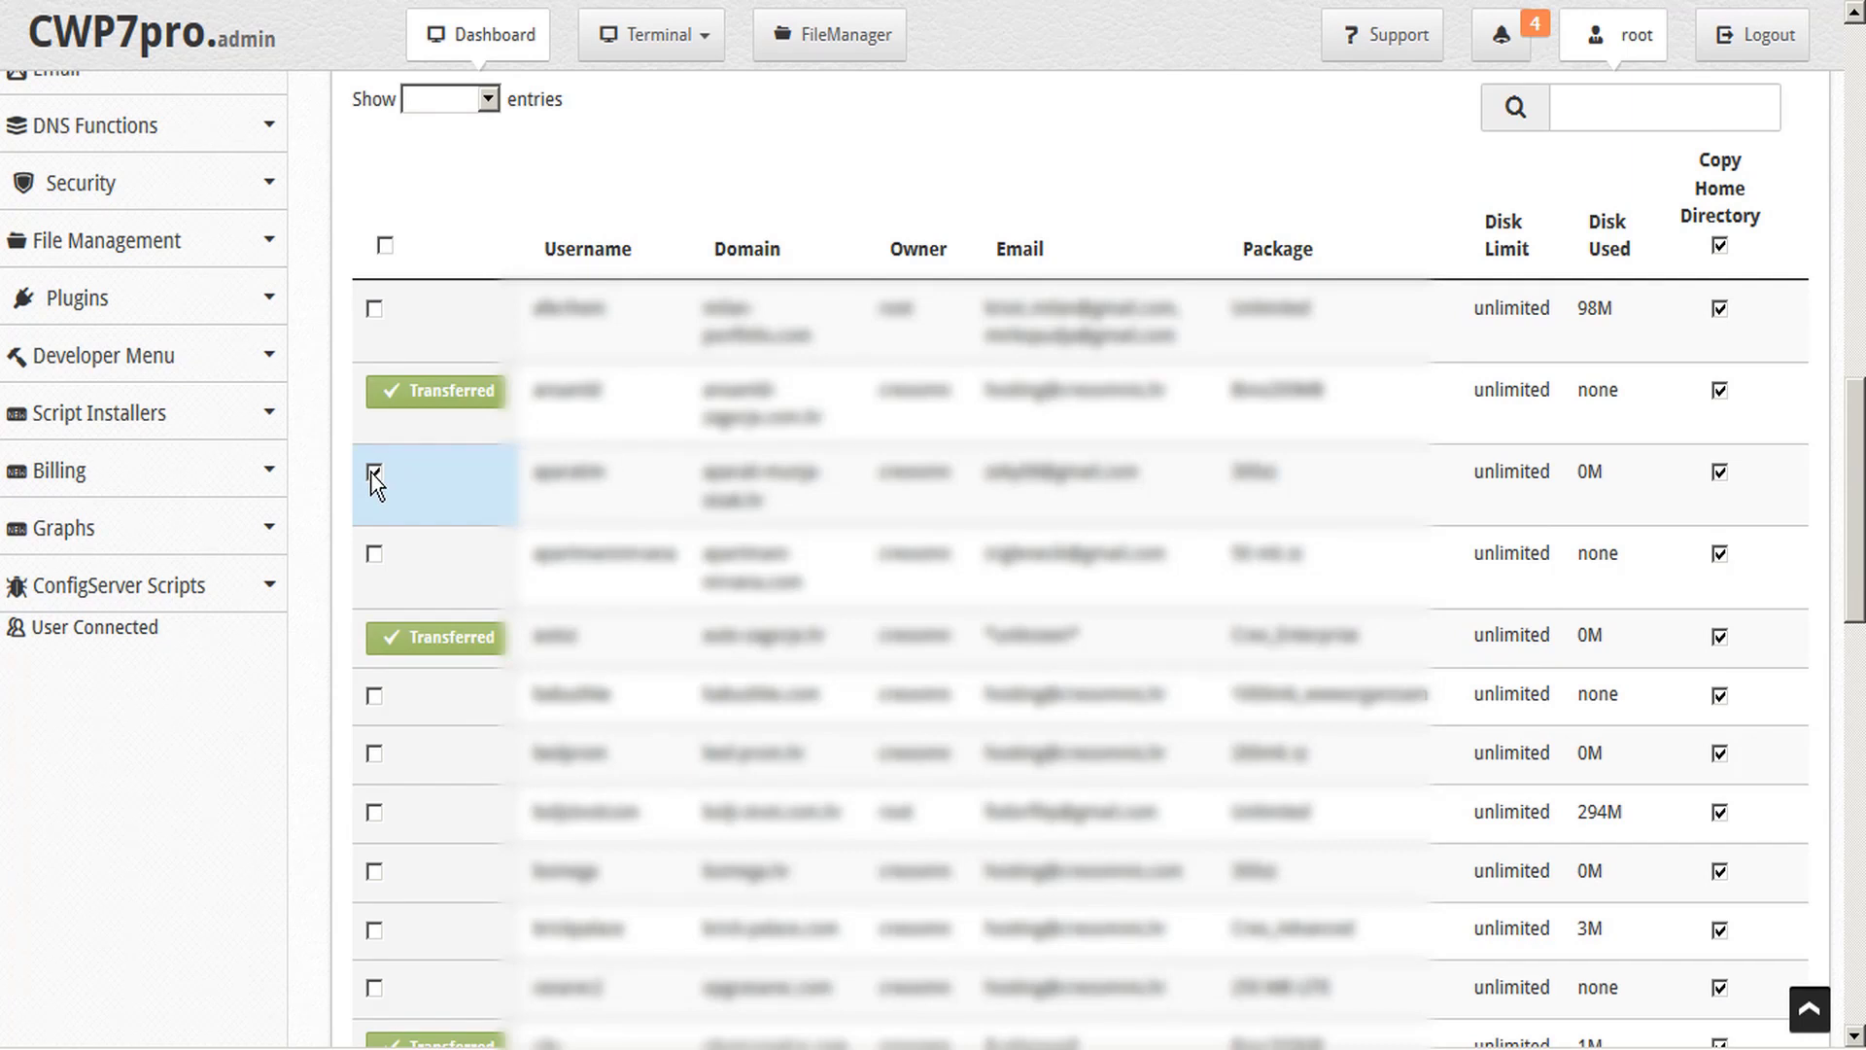
pyautogui.click(372, 472)
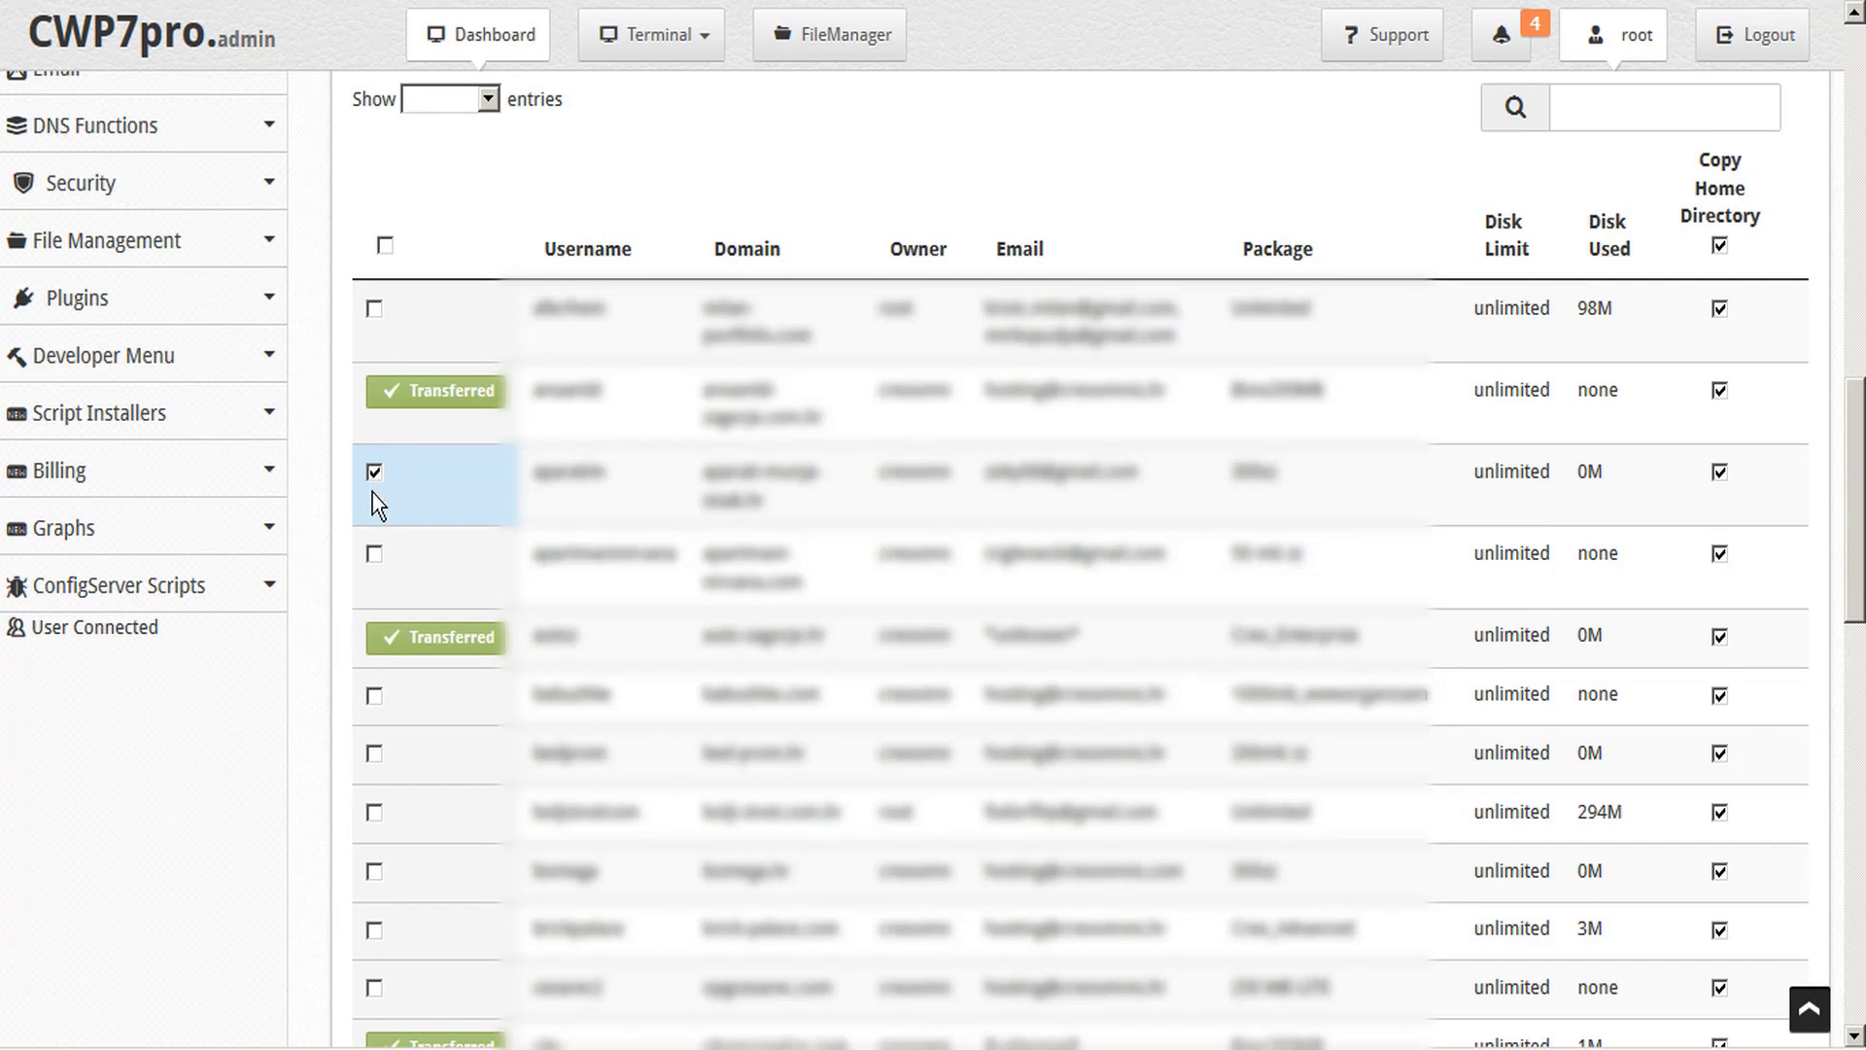
pyautogui.click(374, 550)
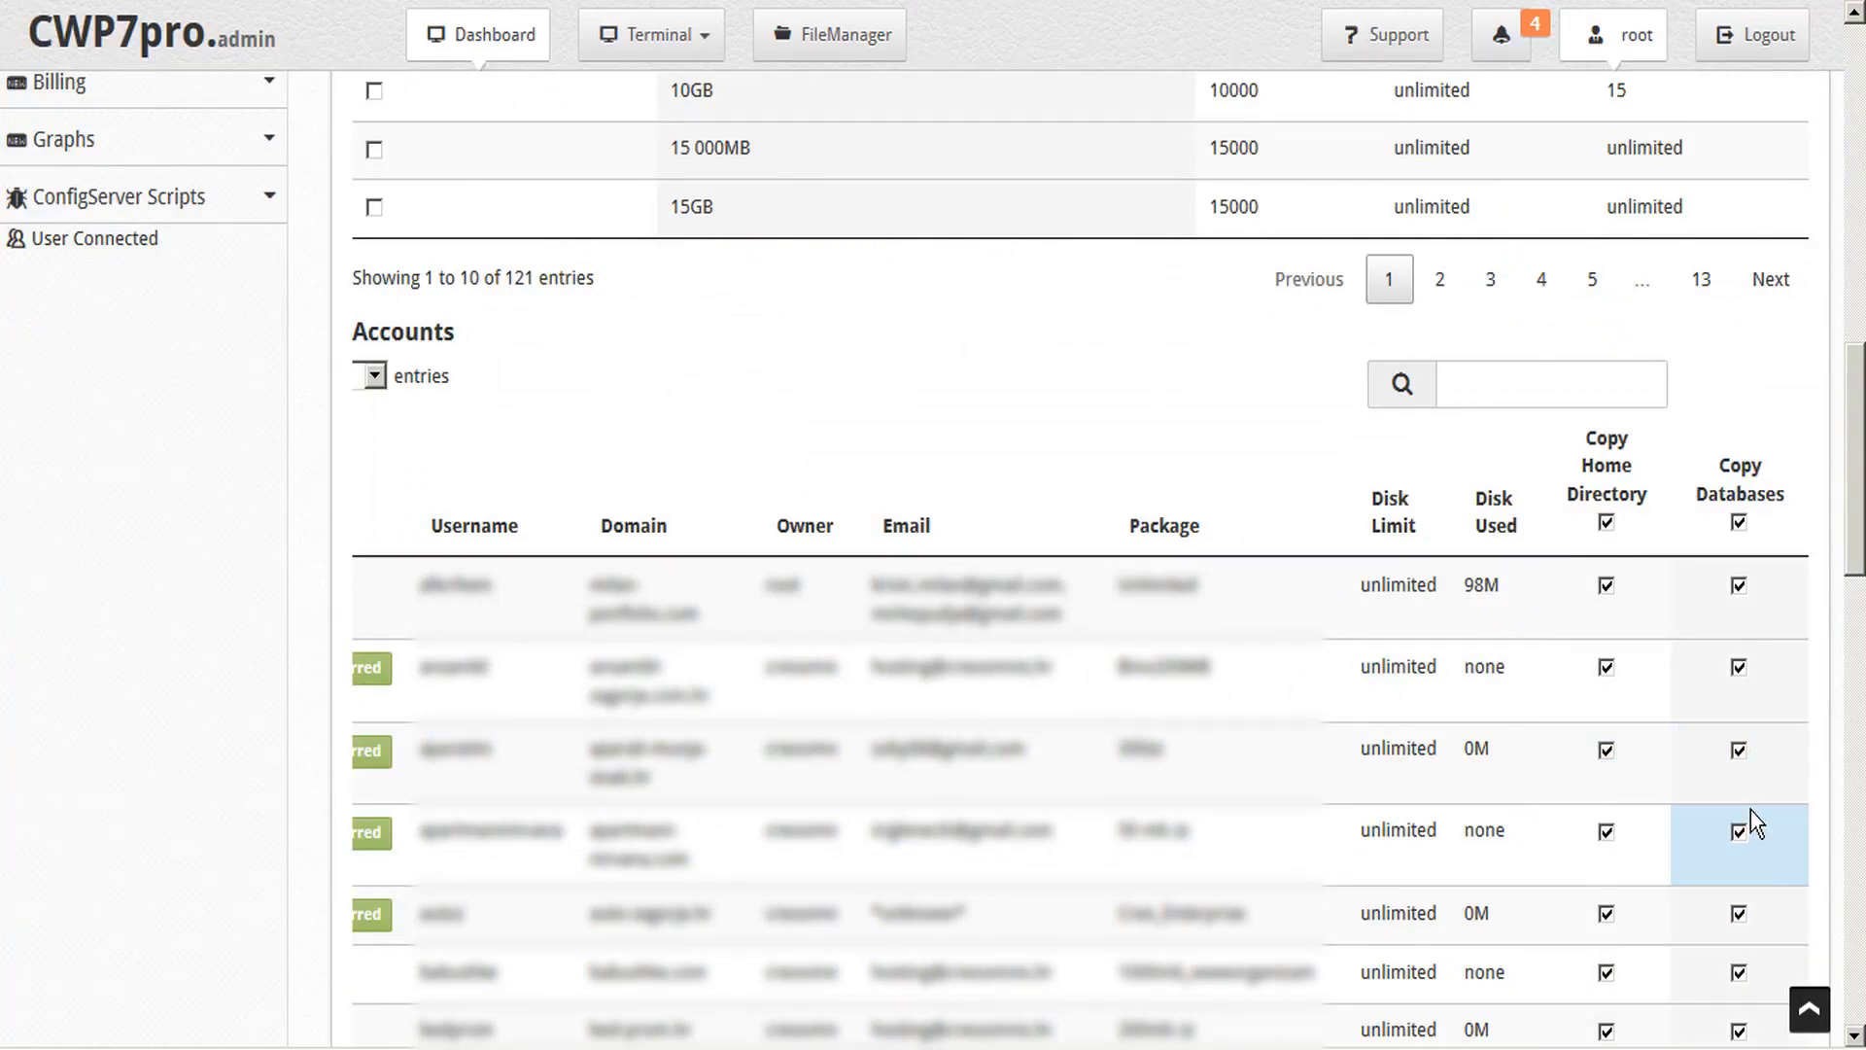
pyautogui.scroll(-10, 302, 445)
pyautogui.scroll(-8, 305, 455)
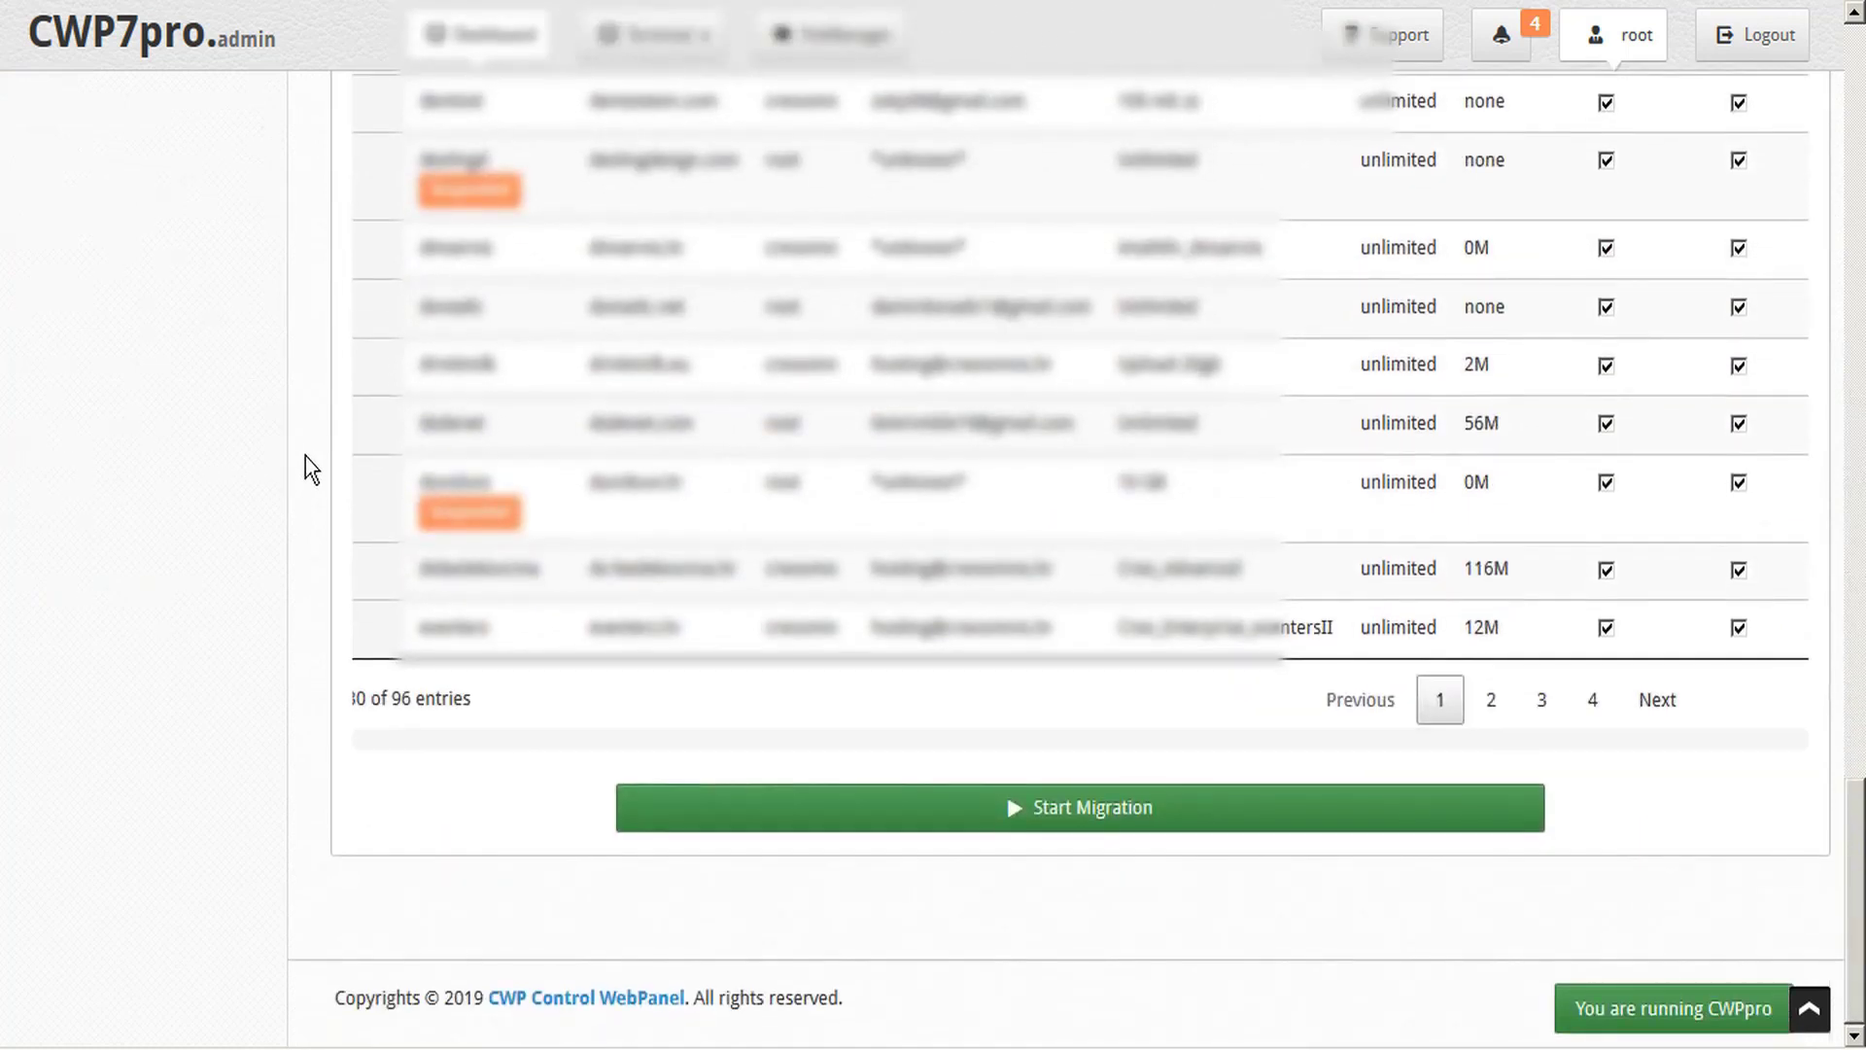
# Start the migration and watch both packages reach Completed Transfer while account backups begin.
pyautogui.click(1106, 809)
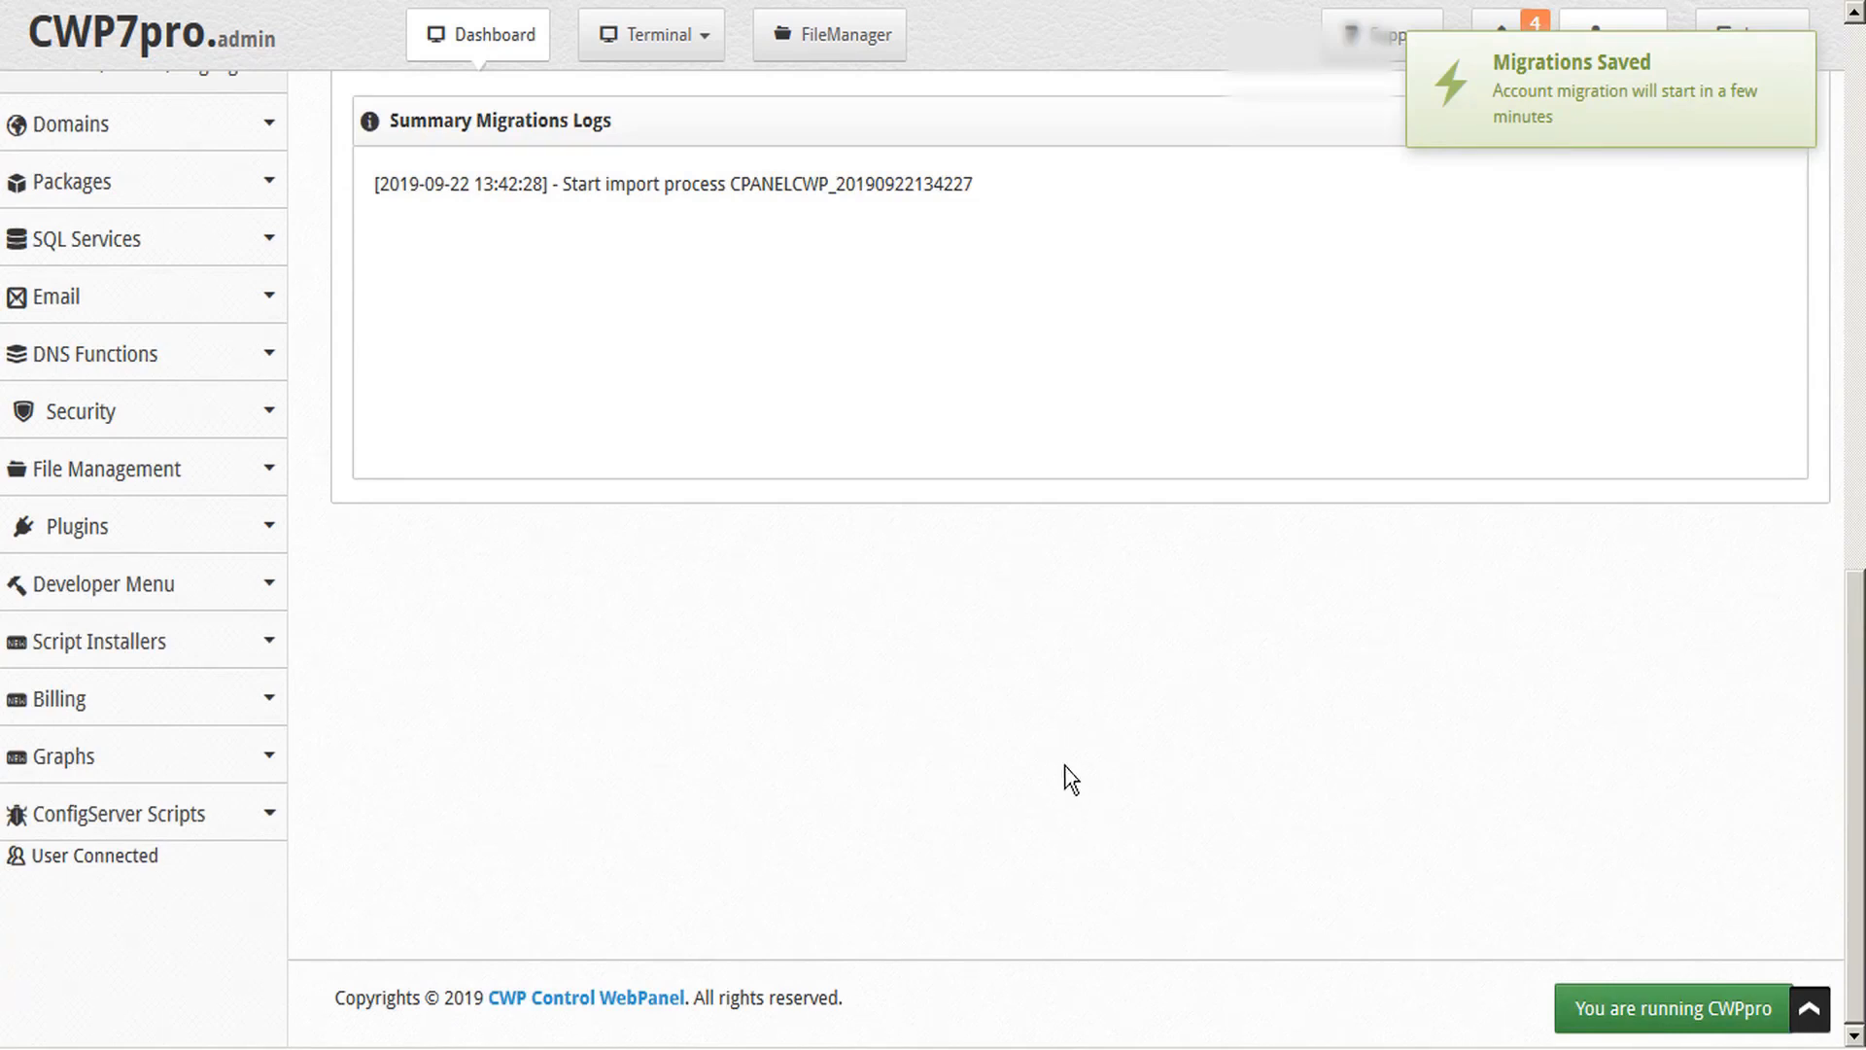
pyautogui.scroll(3, 1029, 734)
pyautogui.scroll(1, 1031, 744)
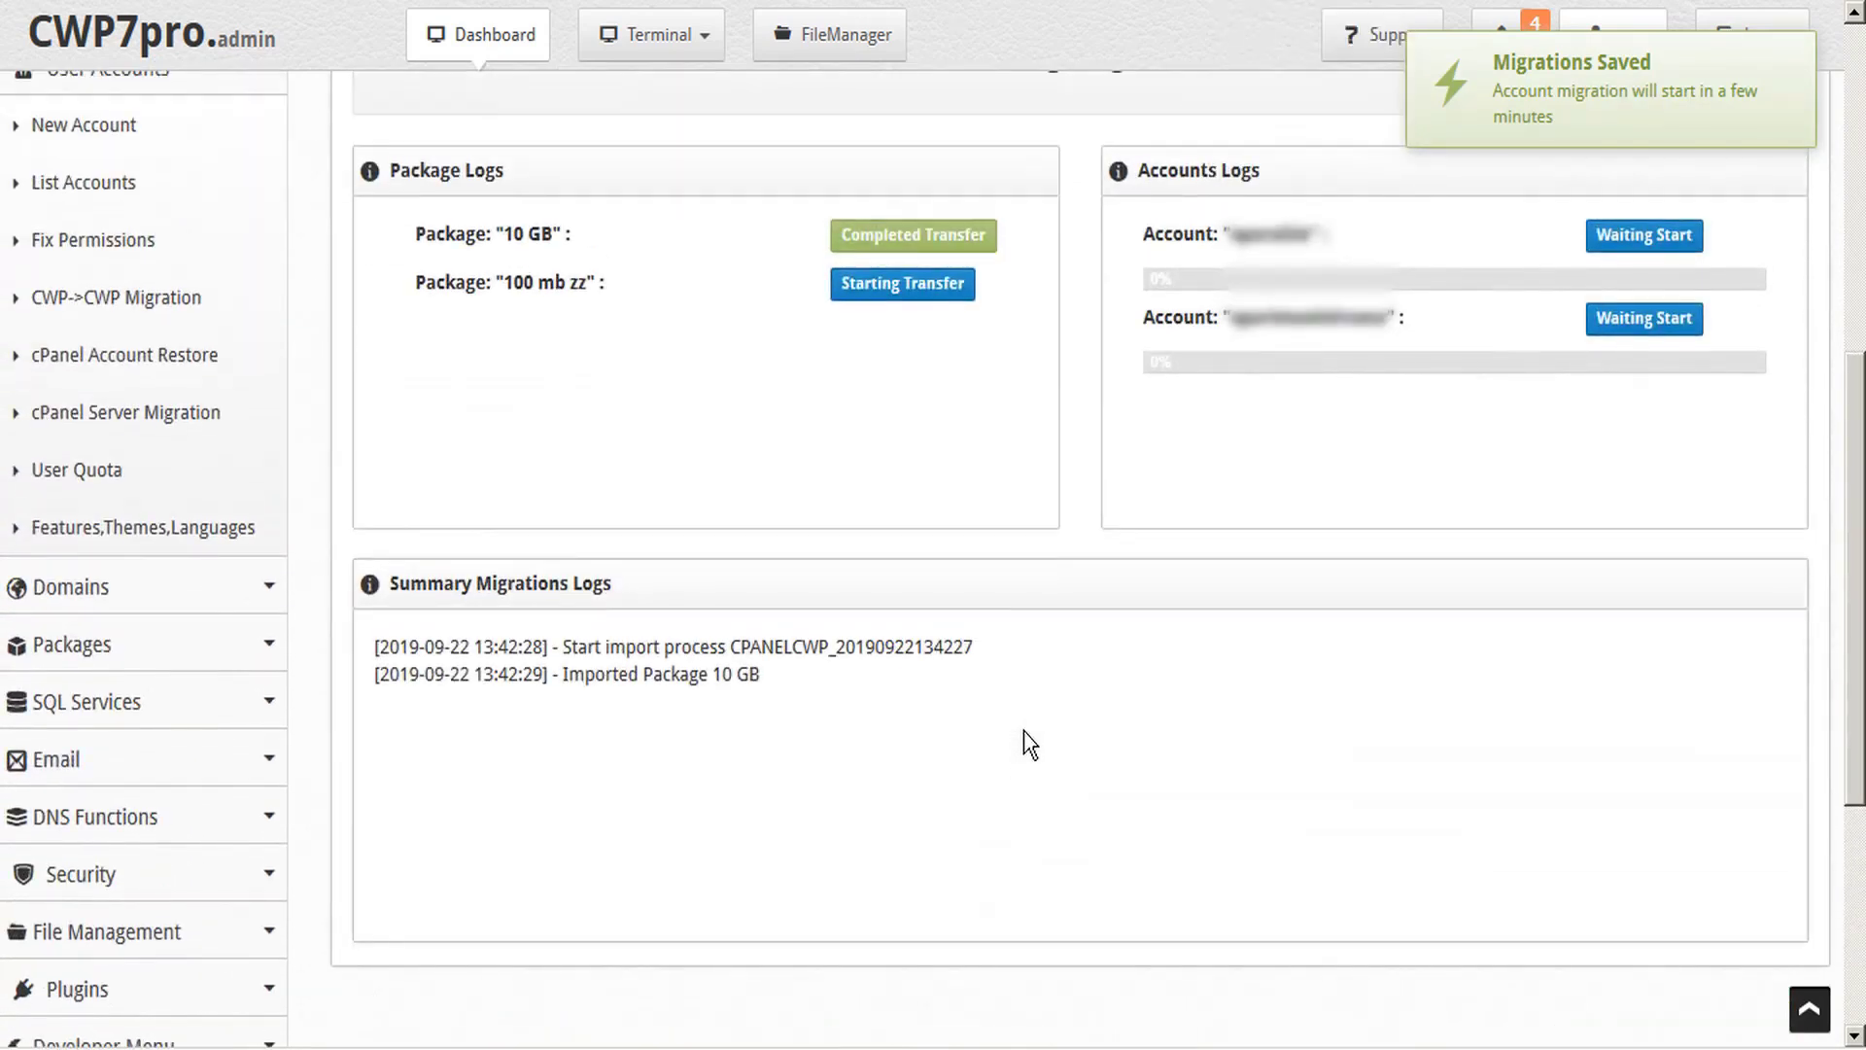
pyautogui.scroll(2, 1031, 744)
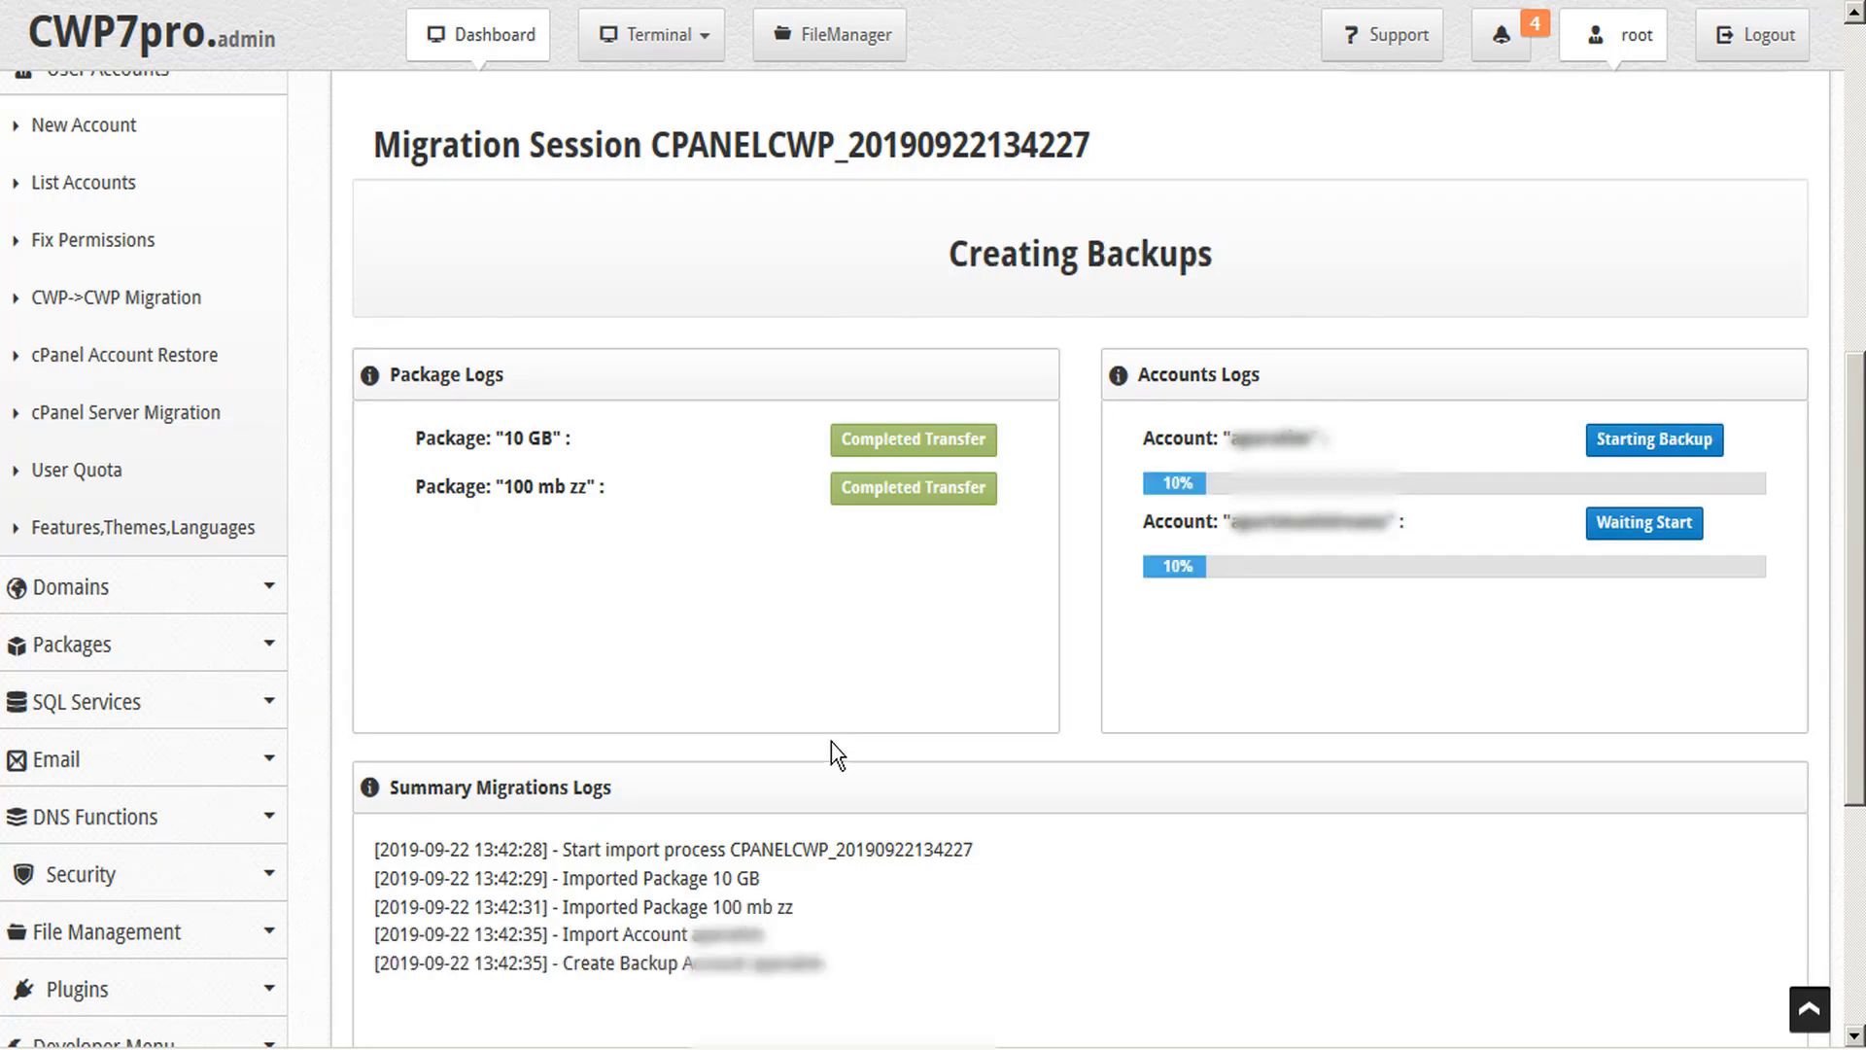
pyautogui.scroll(-3, 831, 743)
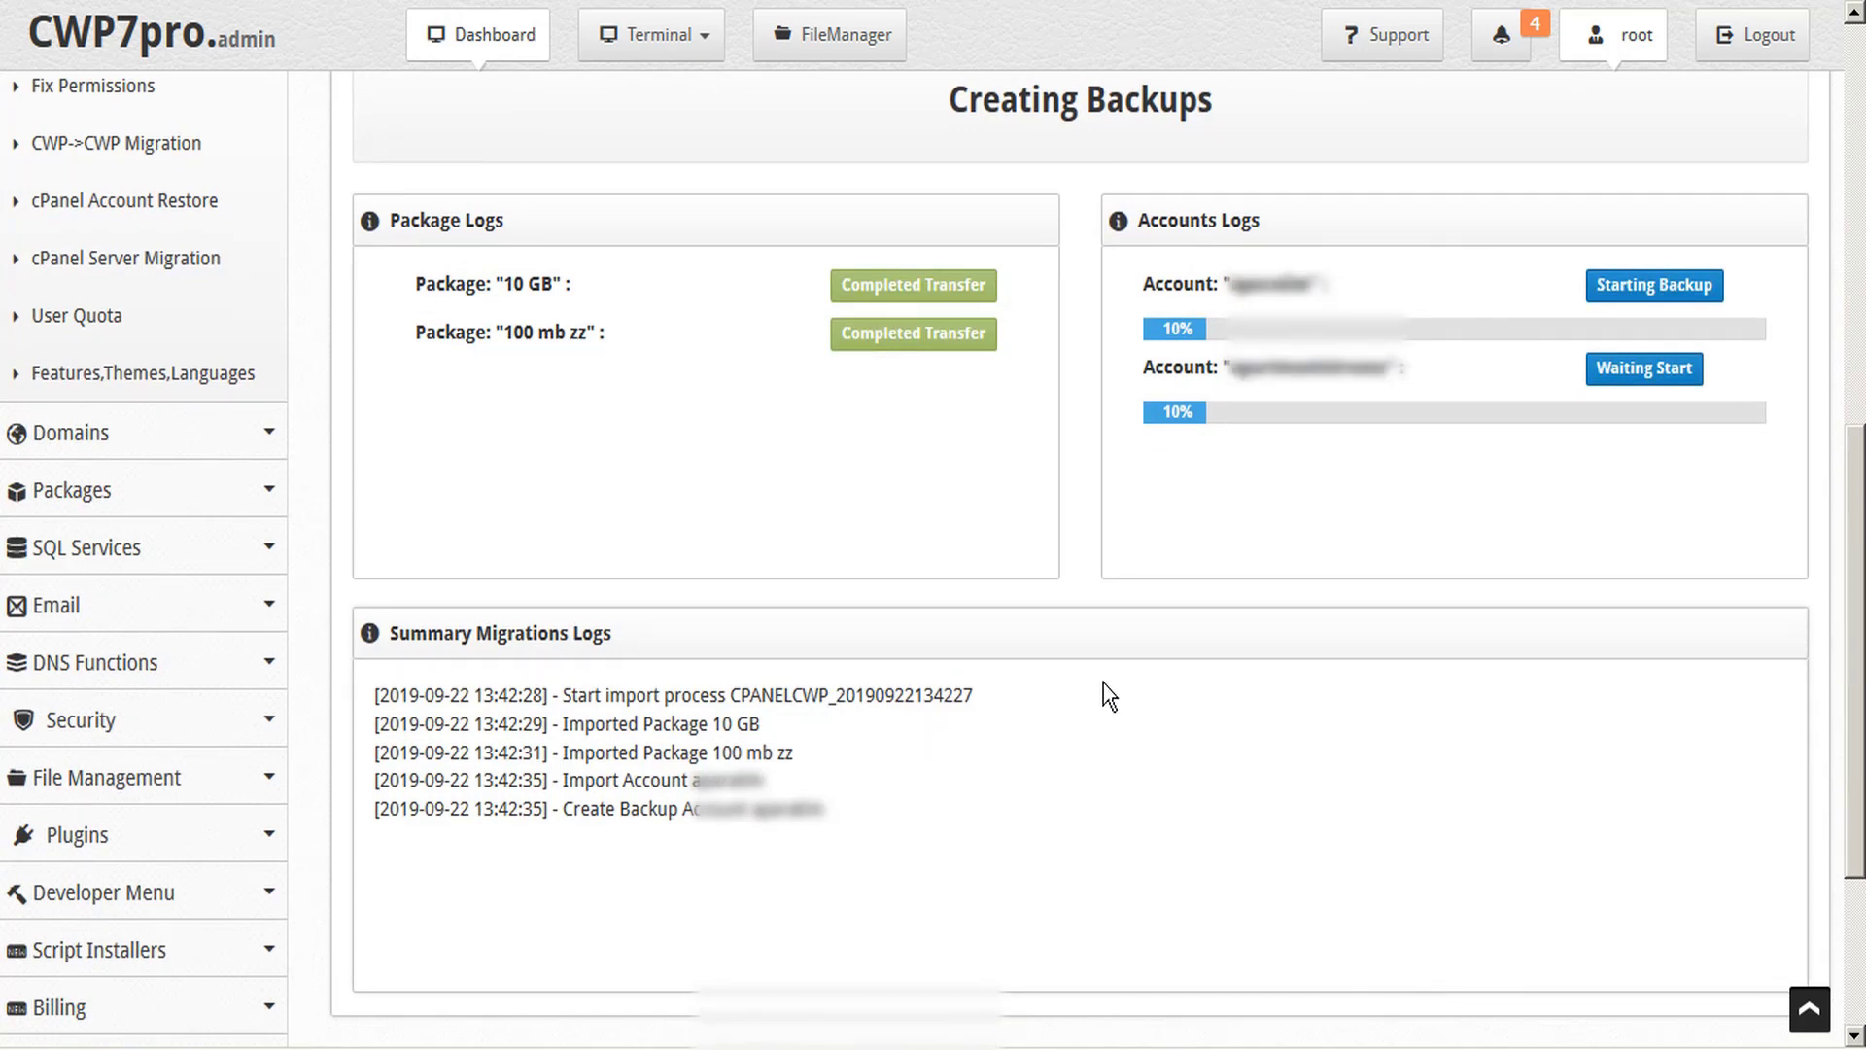
pyautogui.scroll(12, 1104, 684)
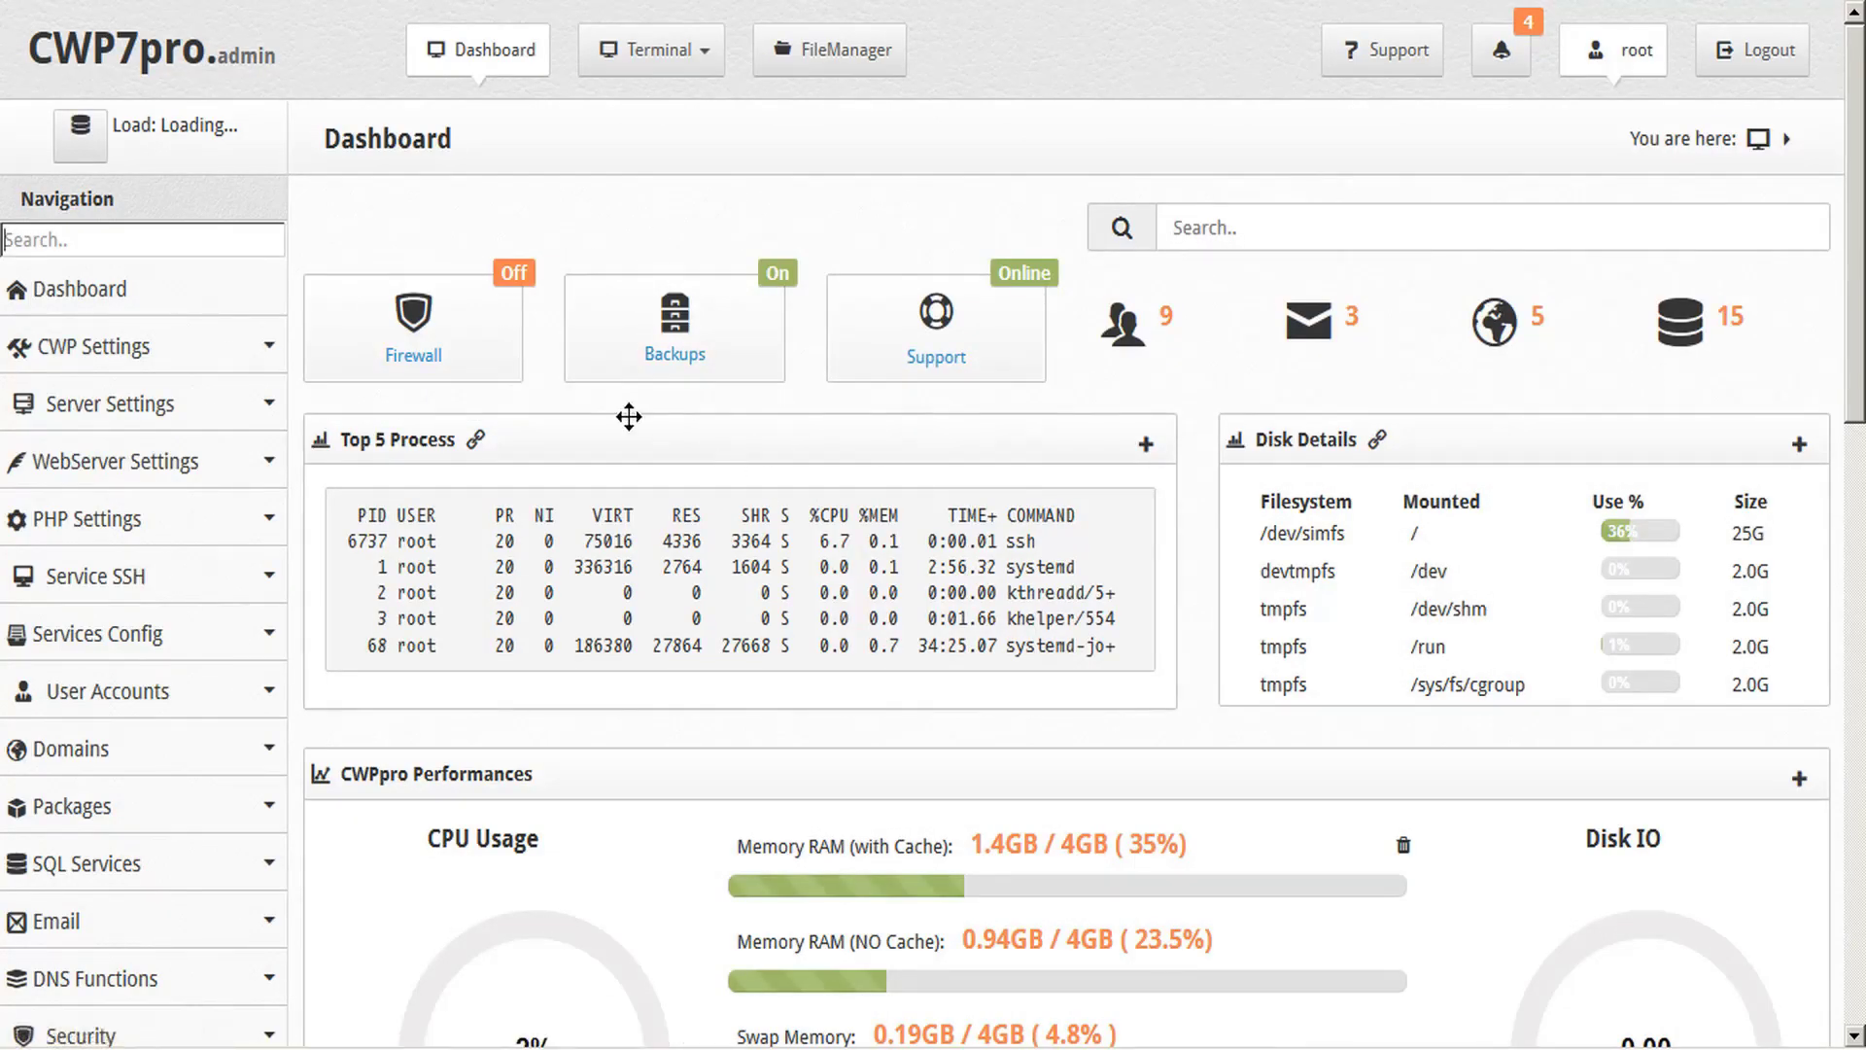
# Expand the User Accounts sidebar menu to return to cPanel Server Migration.
pyautogui.scroll(-4, 607, 414)
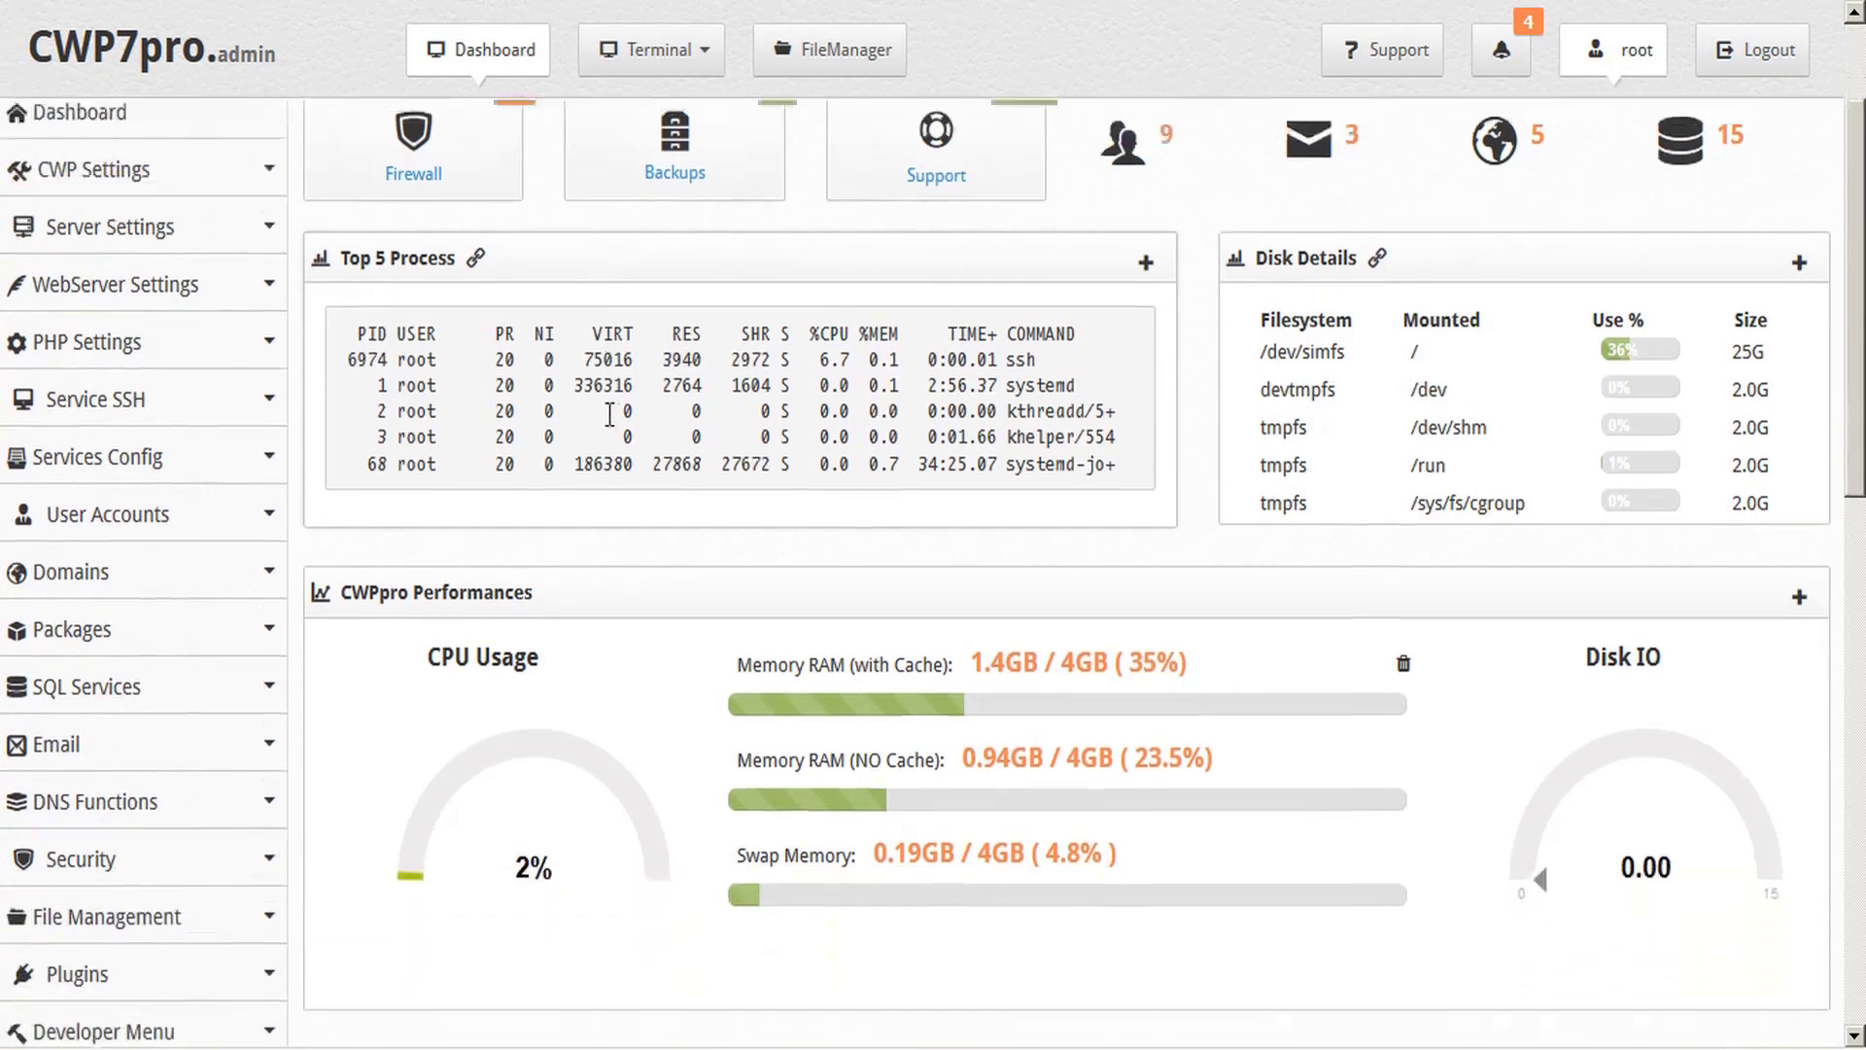
pyautogui.scroll(2, 591, 422)
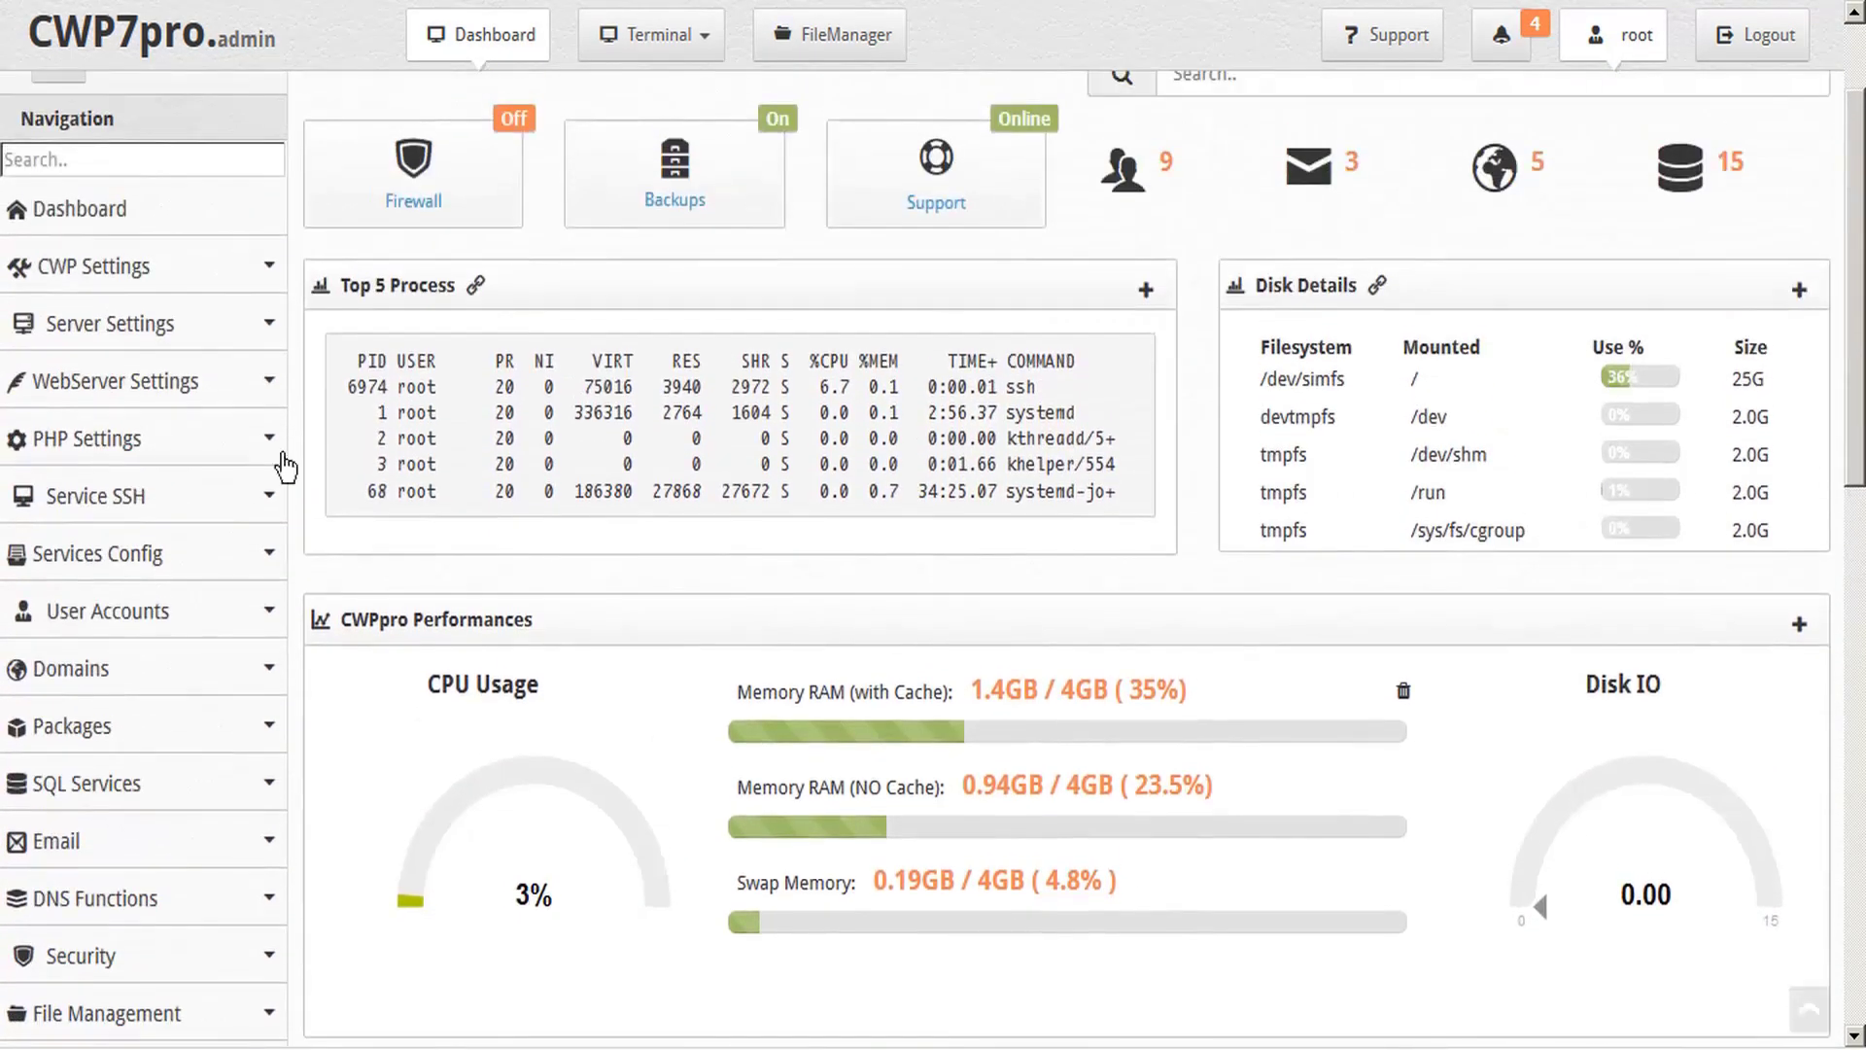
pyautogui.click(272, 617)
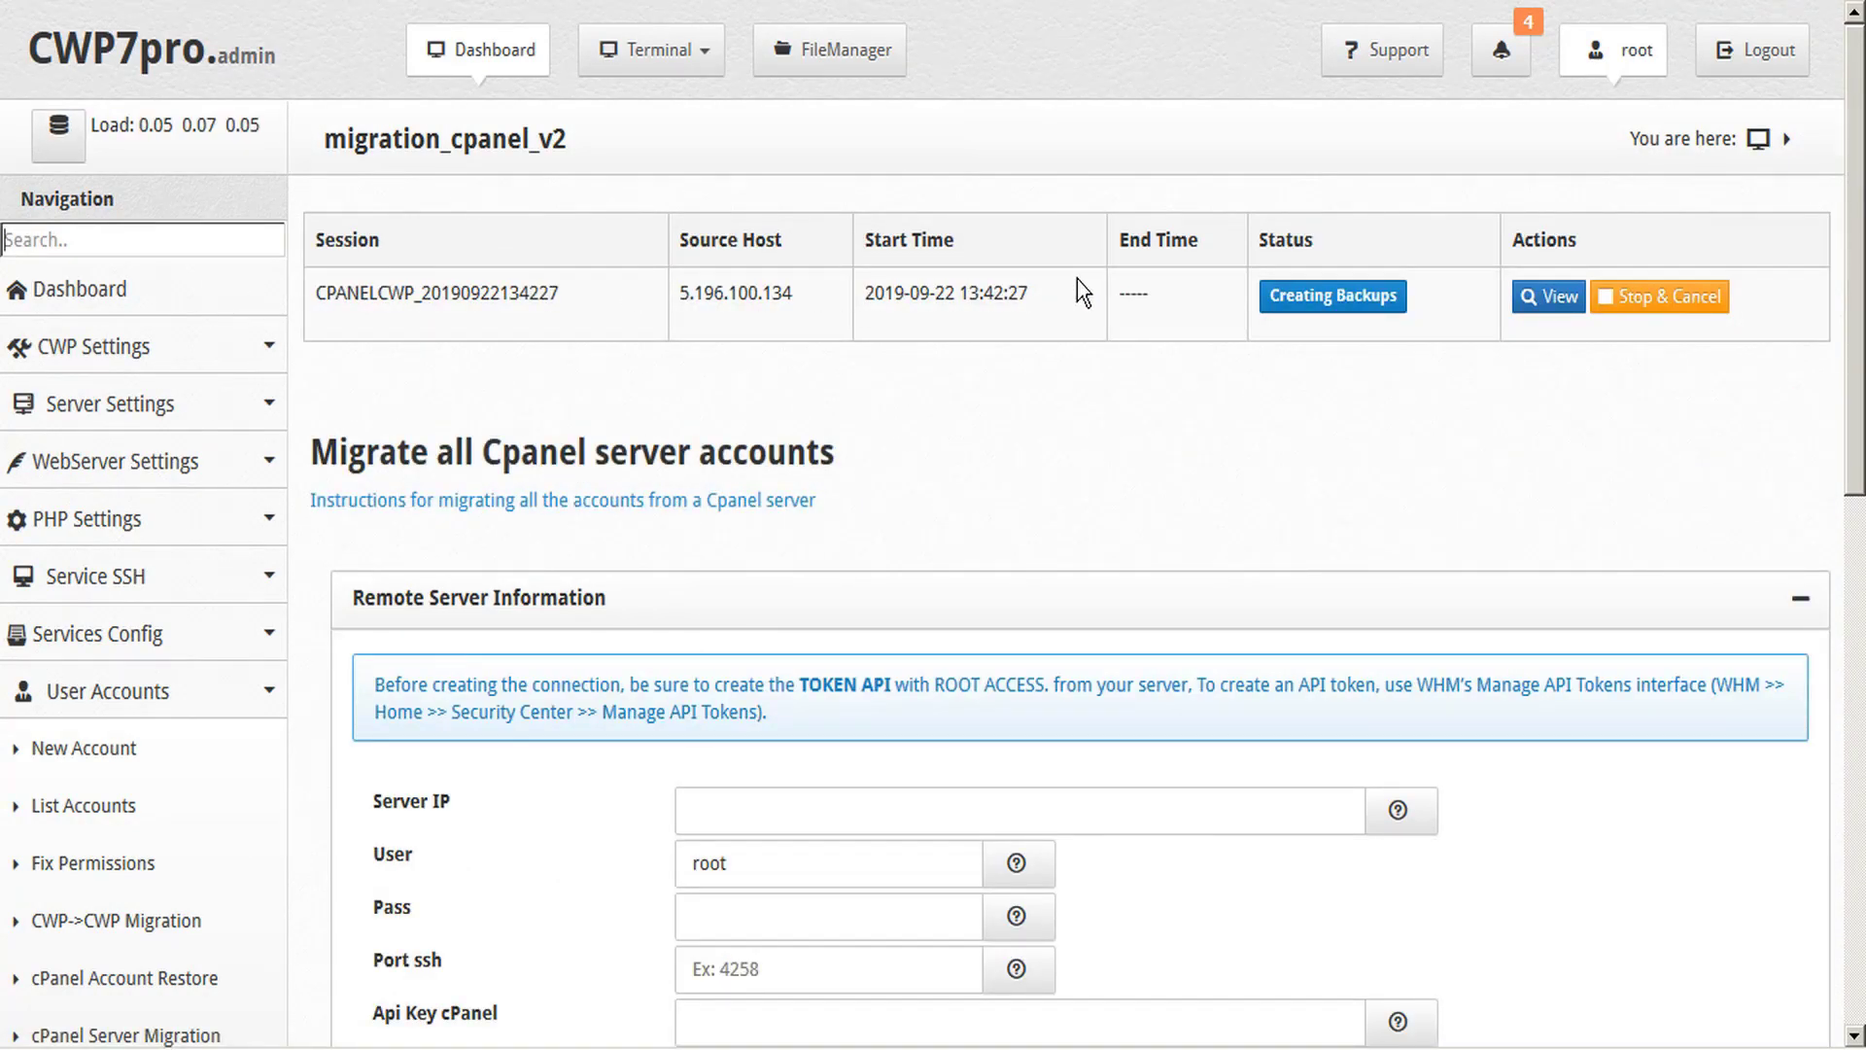
pyautogui.click(1557, 303)
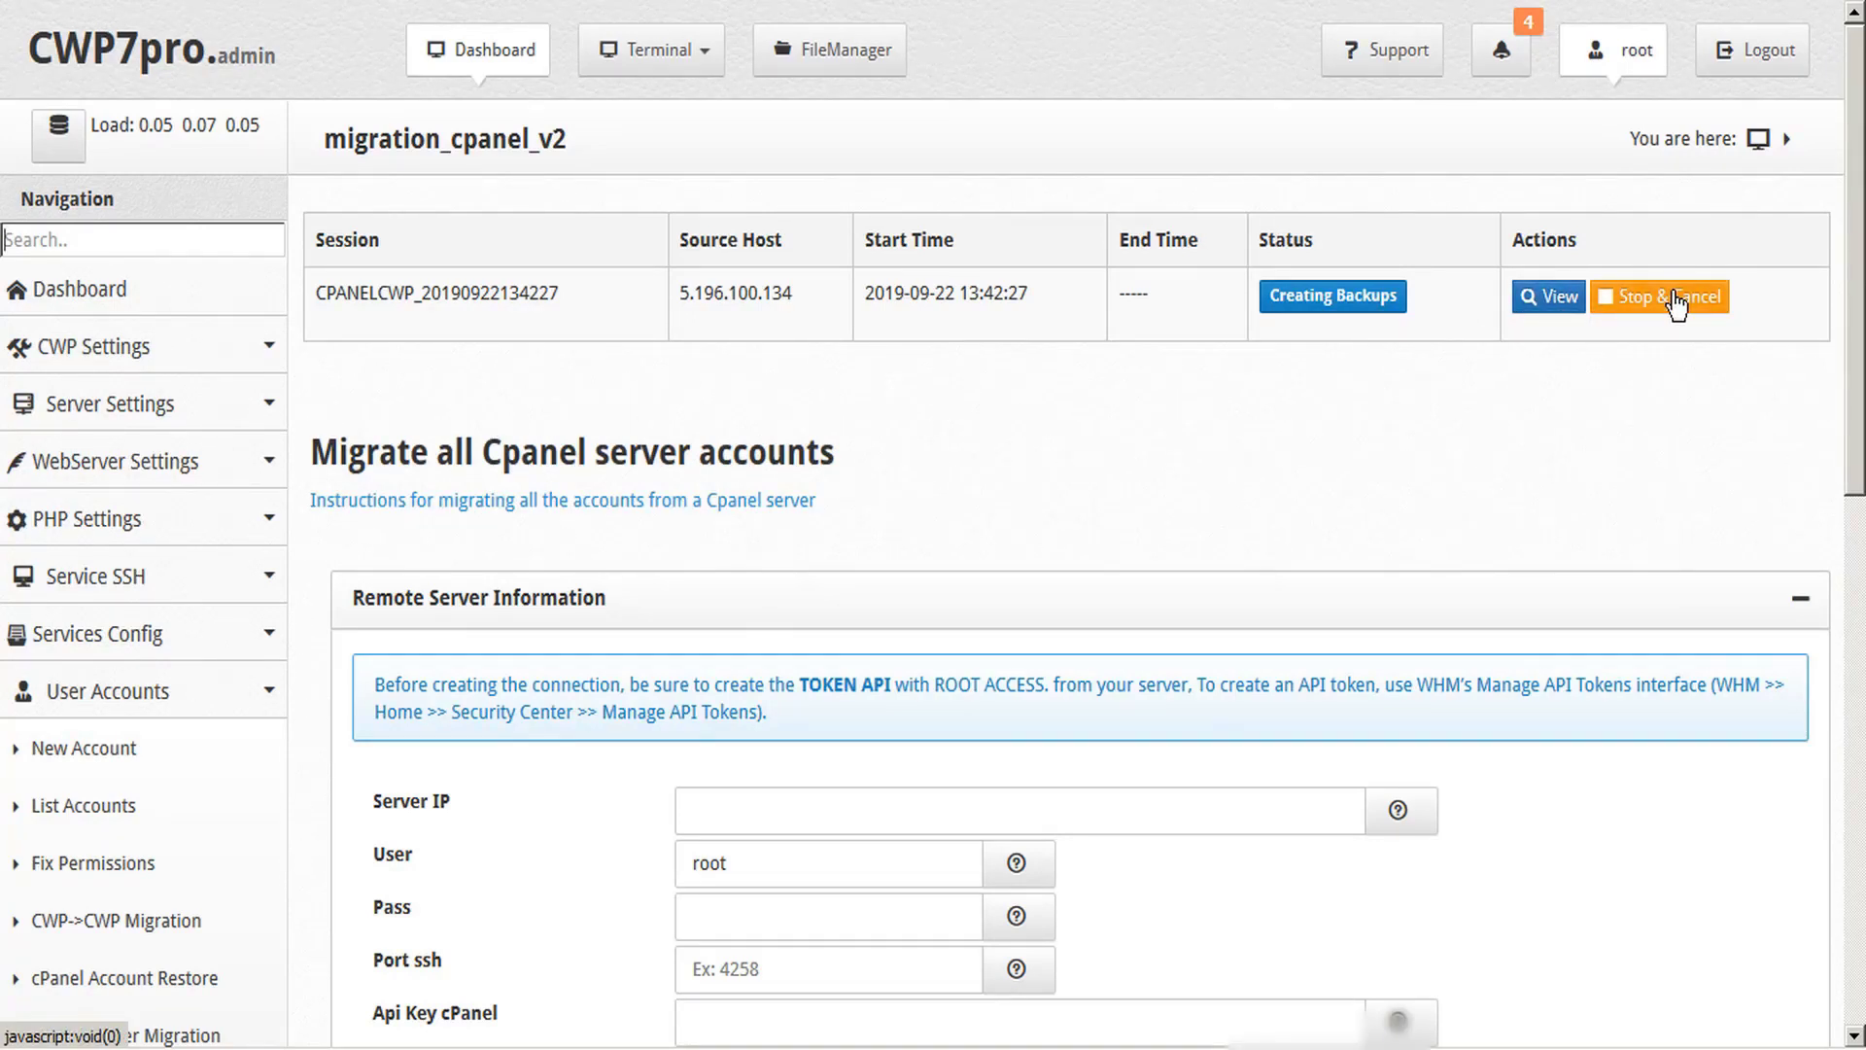
pyautogui.click(1550, 309)
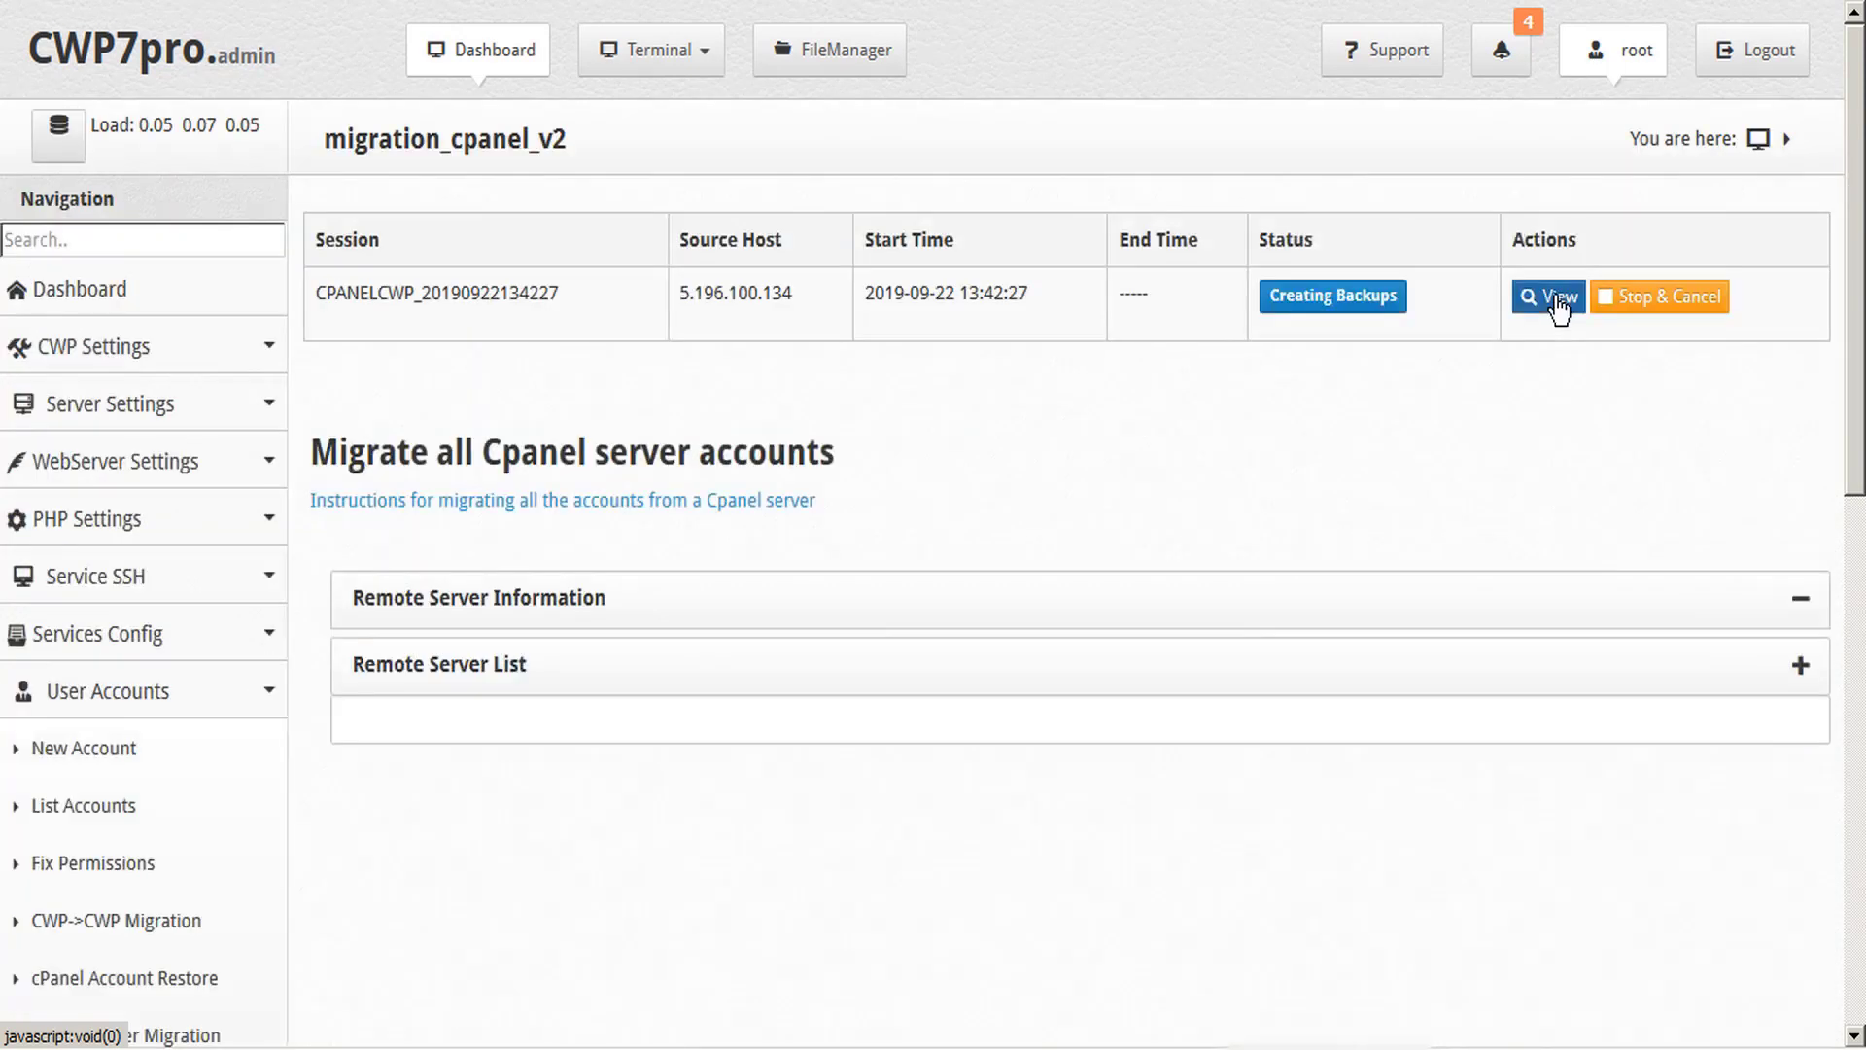
pyautogui.scroll(-7, 1350, 429)
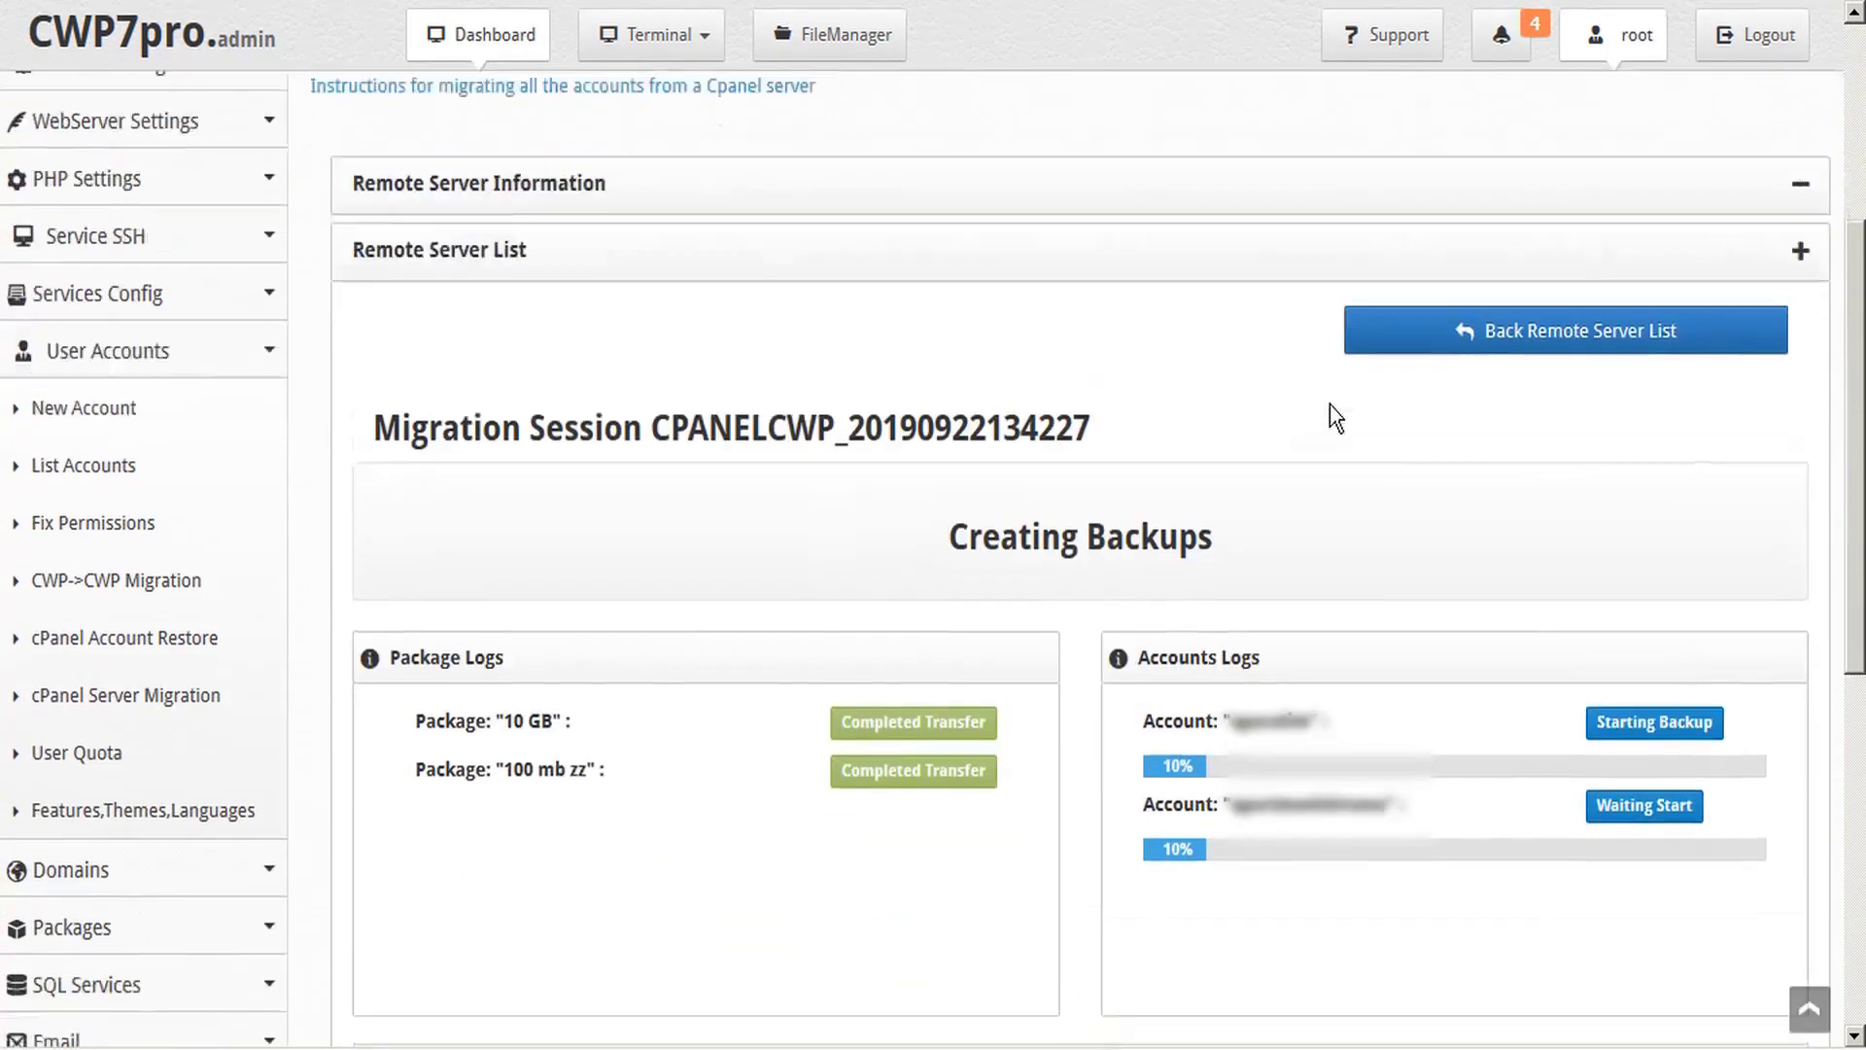
pyautogui.scroll(-1, 1314, 400)
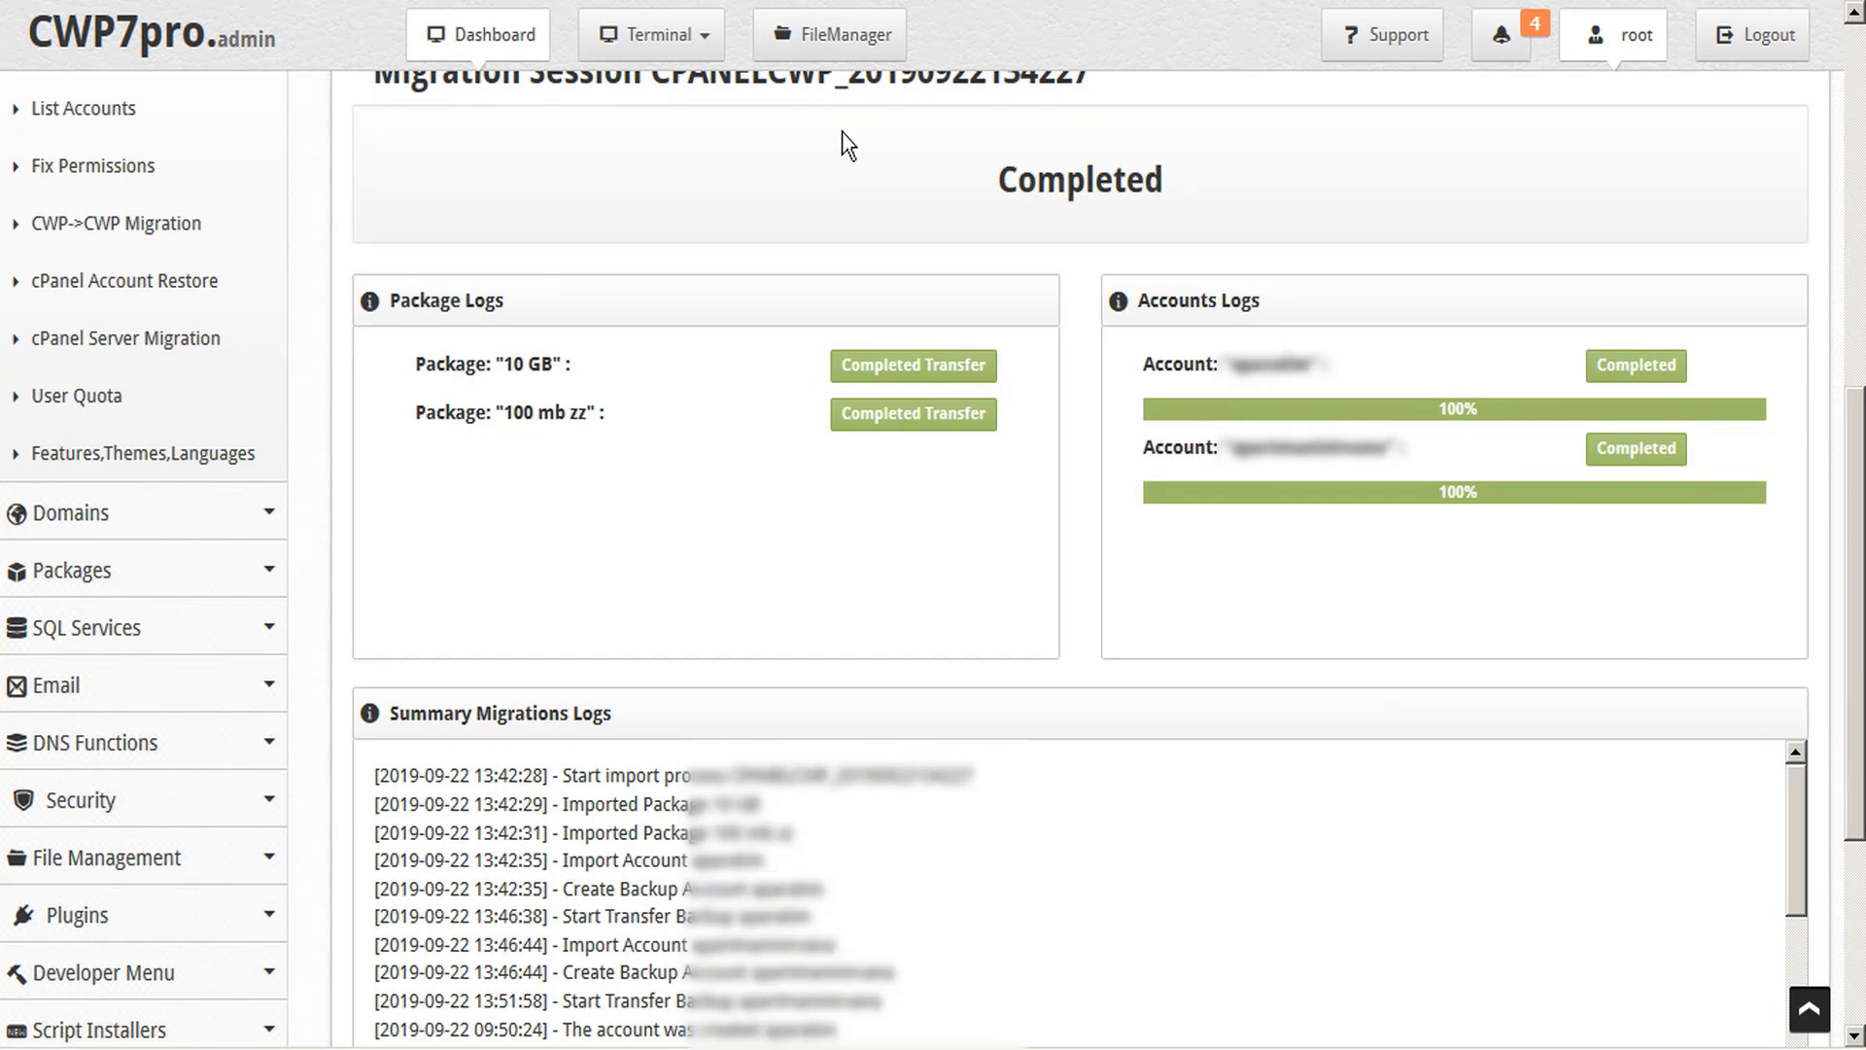
# Scroll the Summary Migrations Logs box through to its end.
pyautogui.scroll(-2, 849, 146)
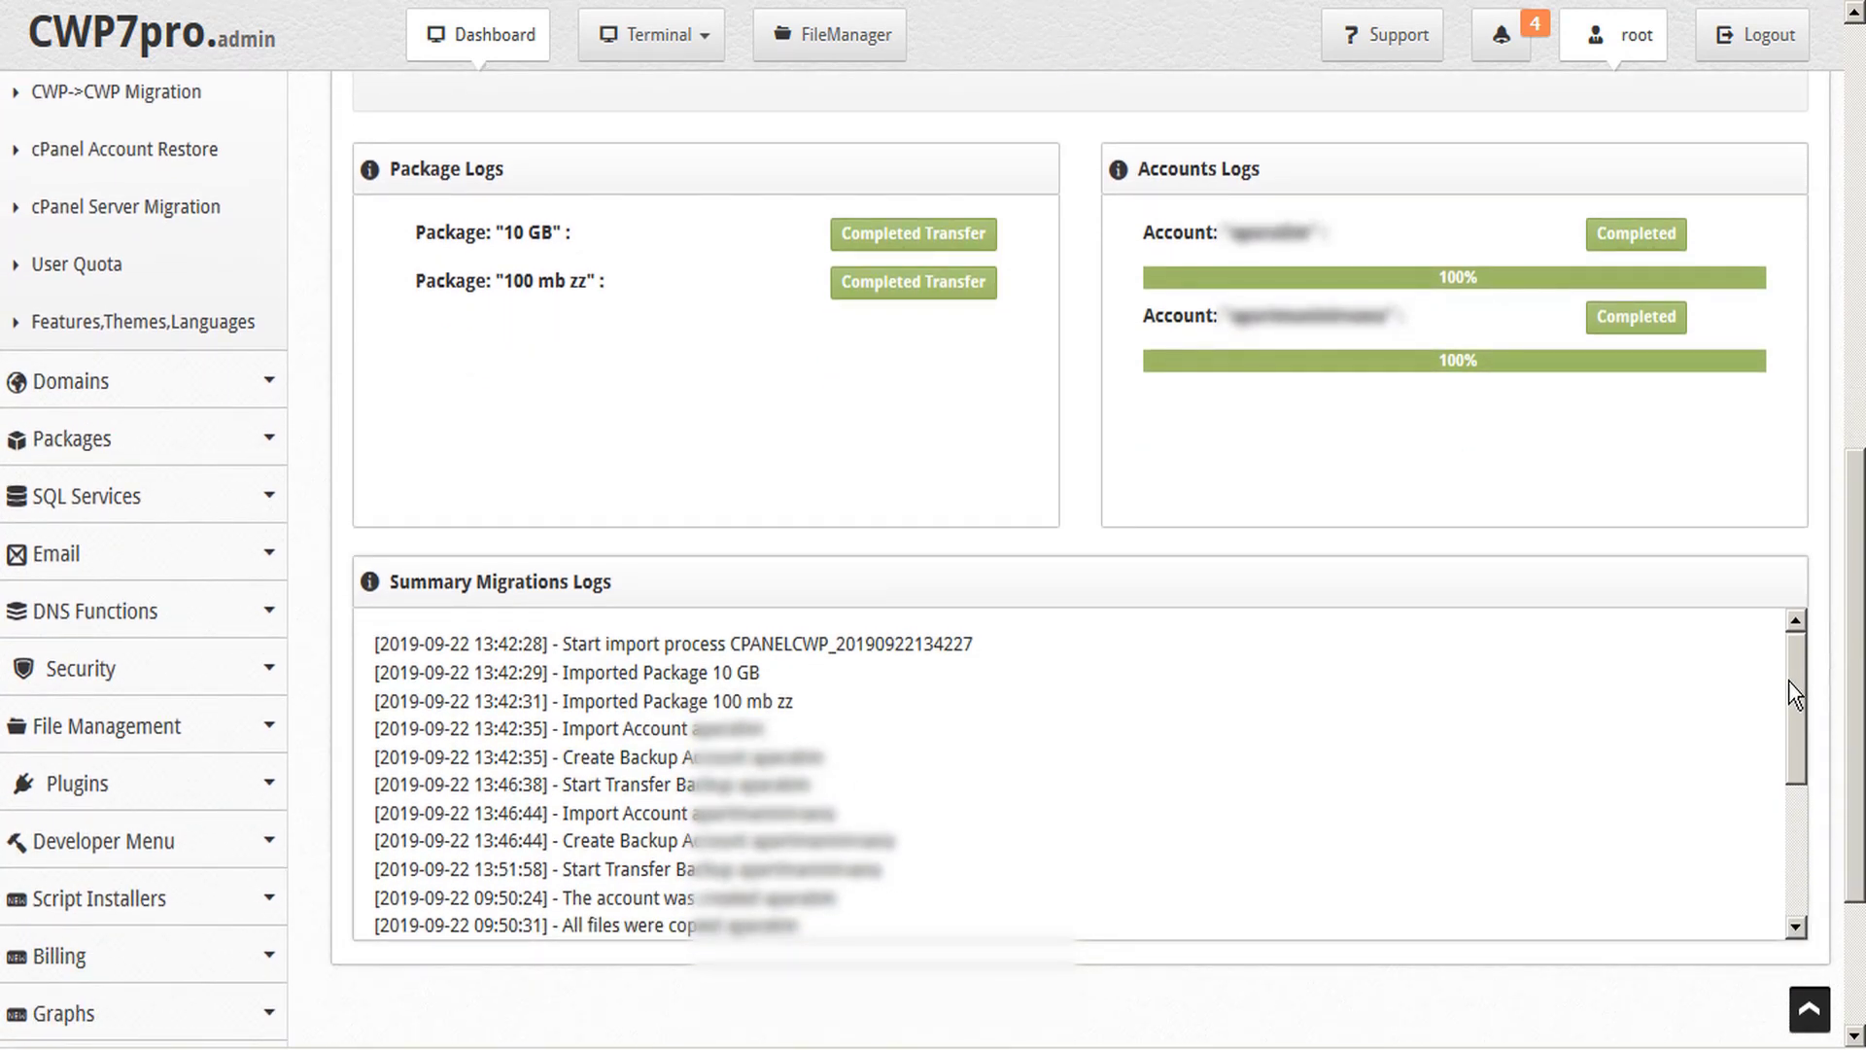
pyautogui.moveTo(1789, 681); pyautogui.dragTo(1794, 698)
pyautogui.moveTo(1800, 768); pyautogui.dragTo(1794, 960)
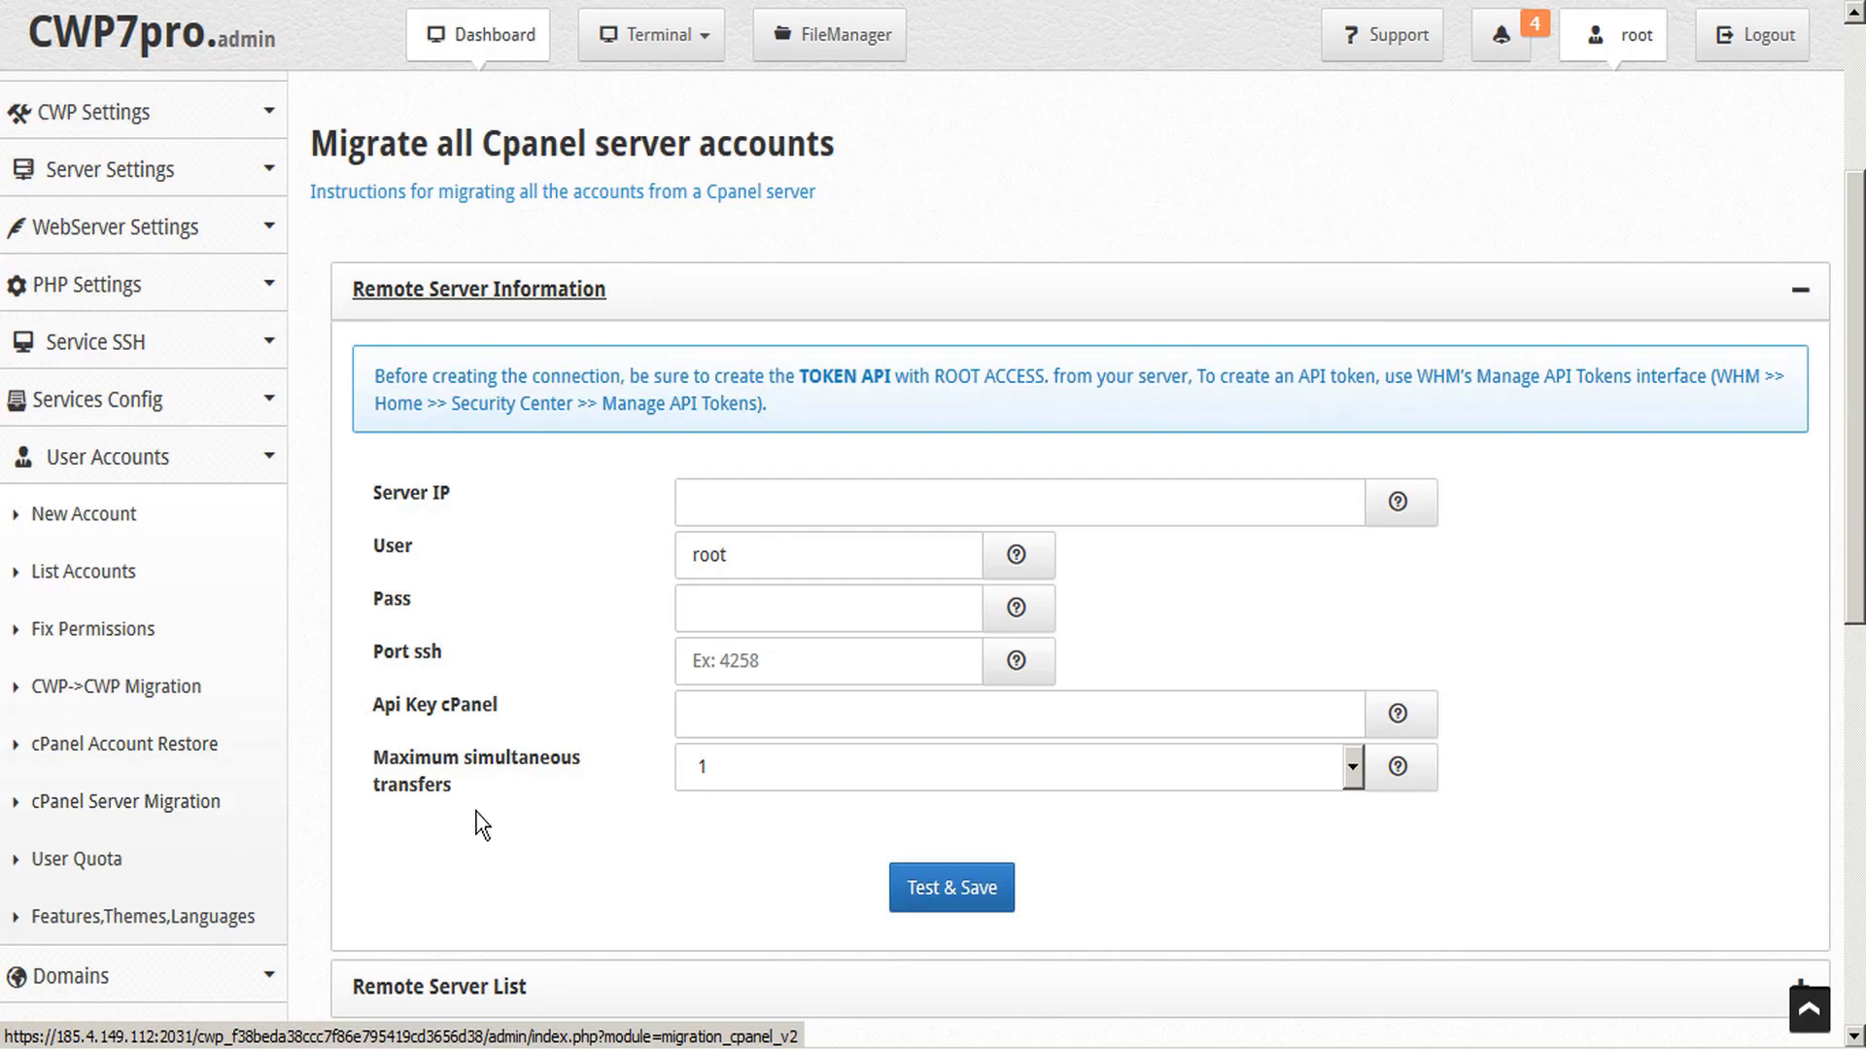
# Open saved server 5.196.100.134 and review the 10 GB and 100 mb zz packages marked Transferred.
pyautogui.scroll(-1, 1771, 453)
pyautogui.scroll(-1, 1771, 453)
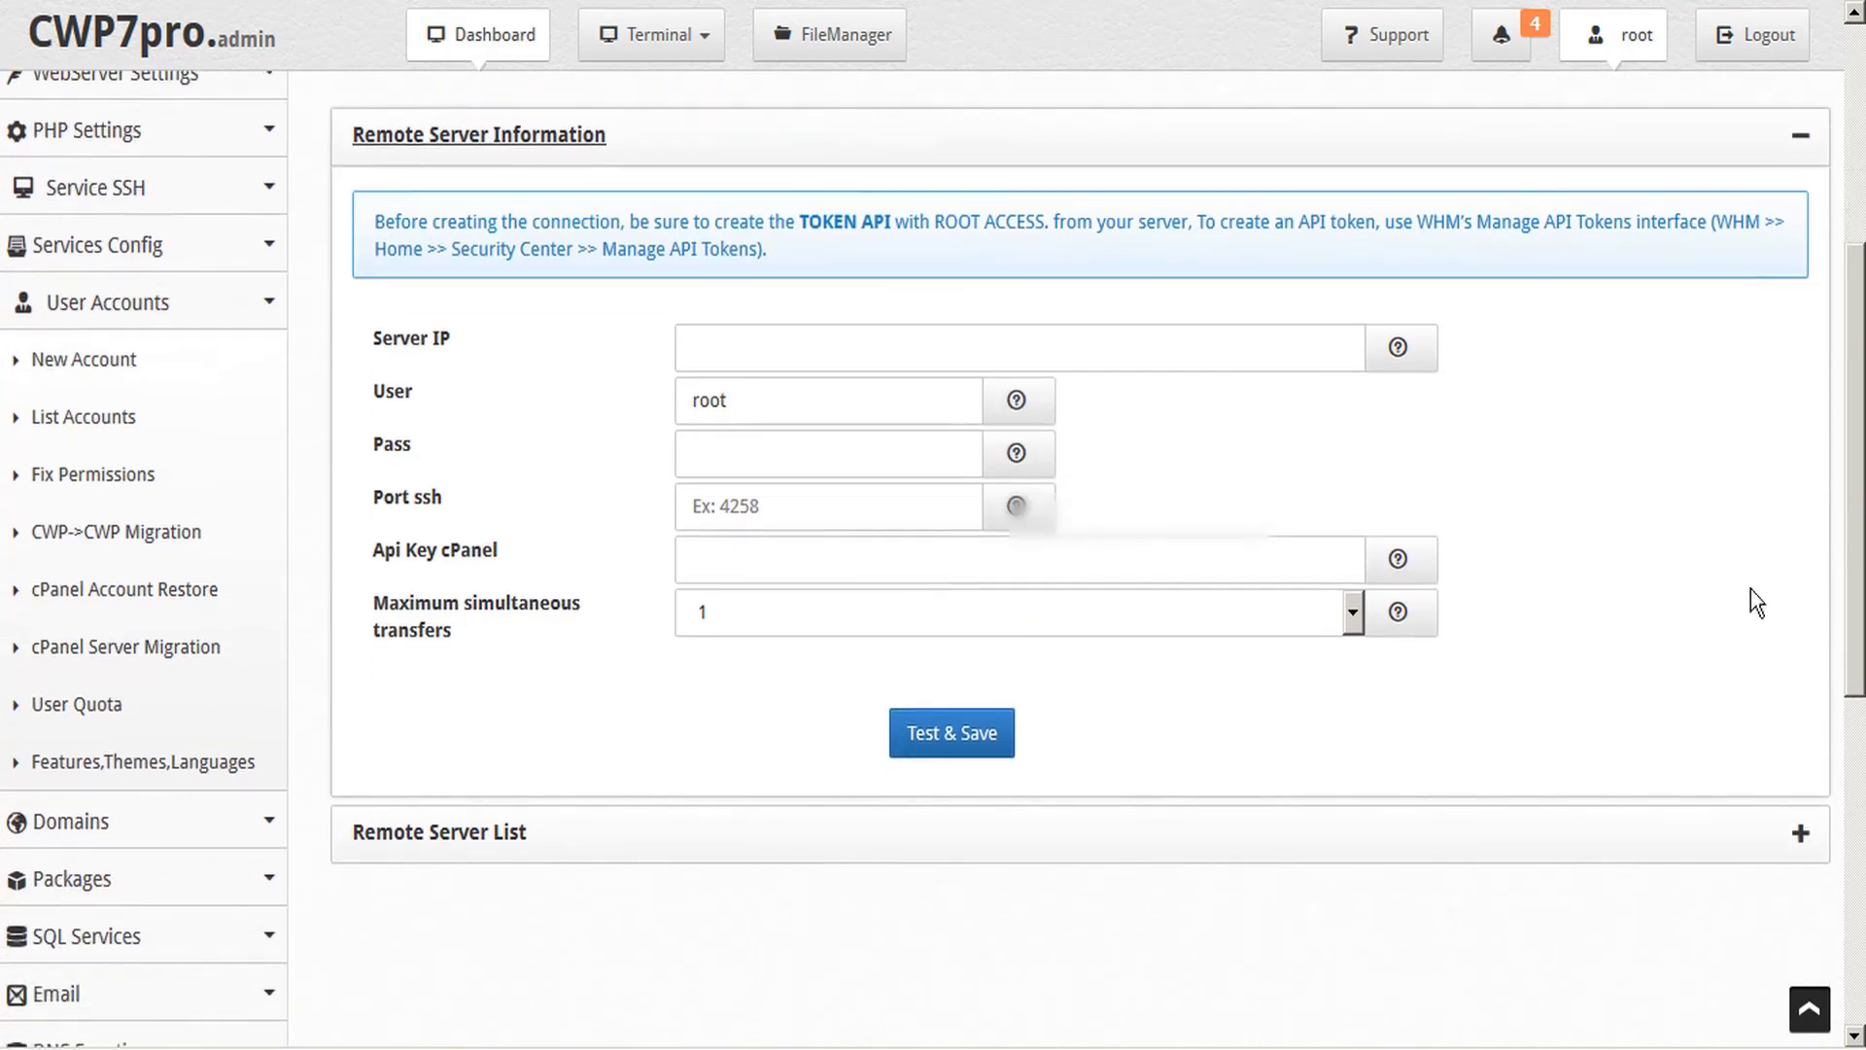
pyautogui.click(1801, 836)
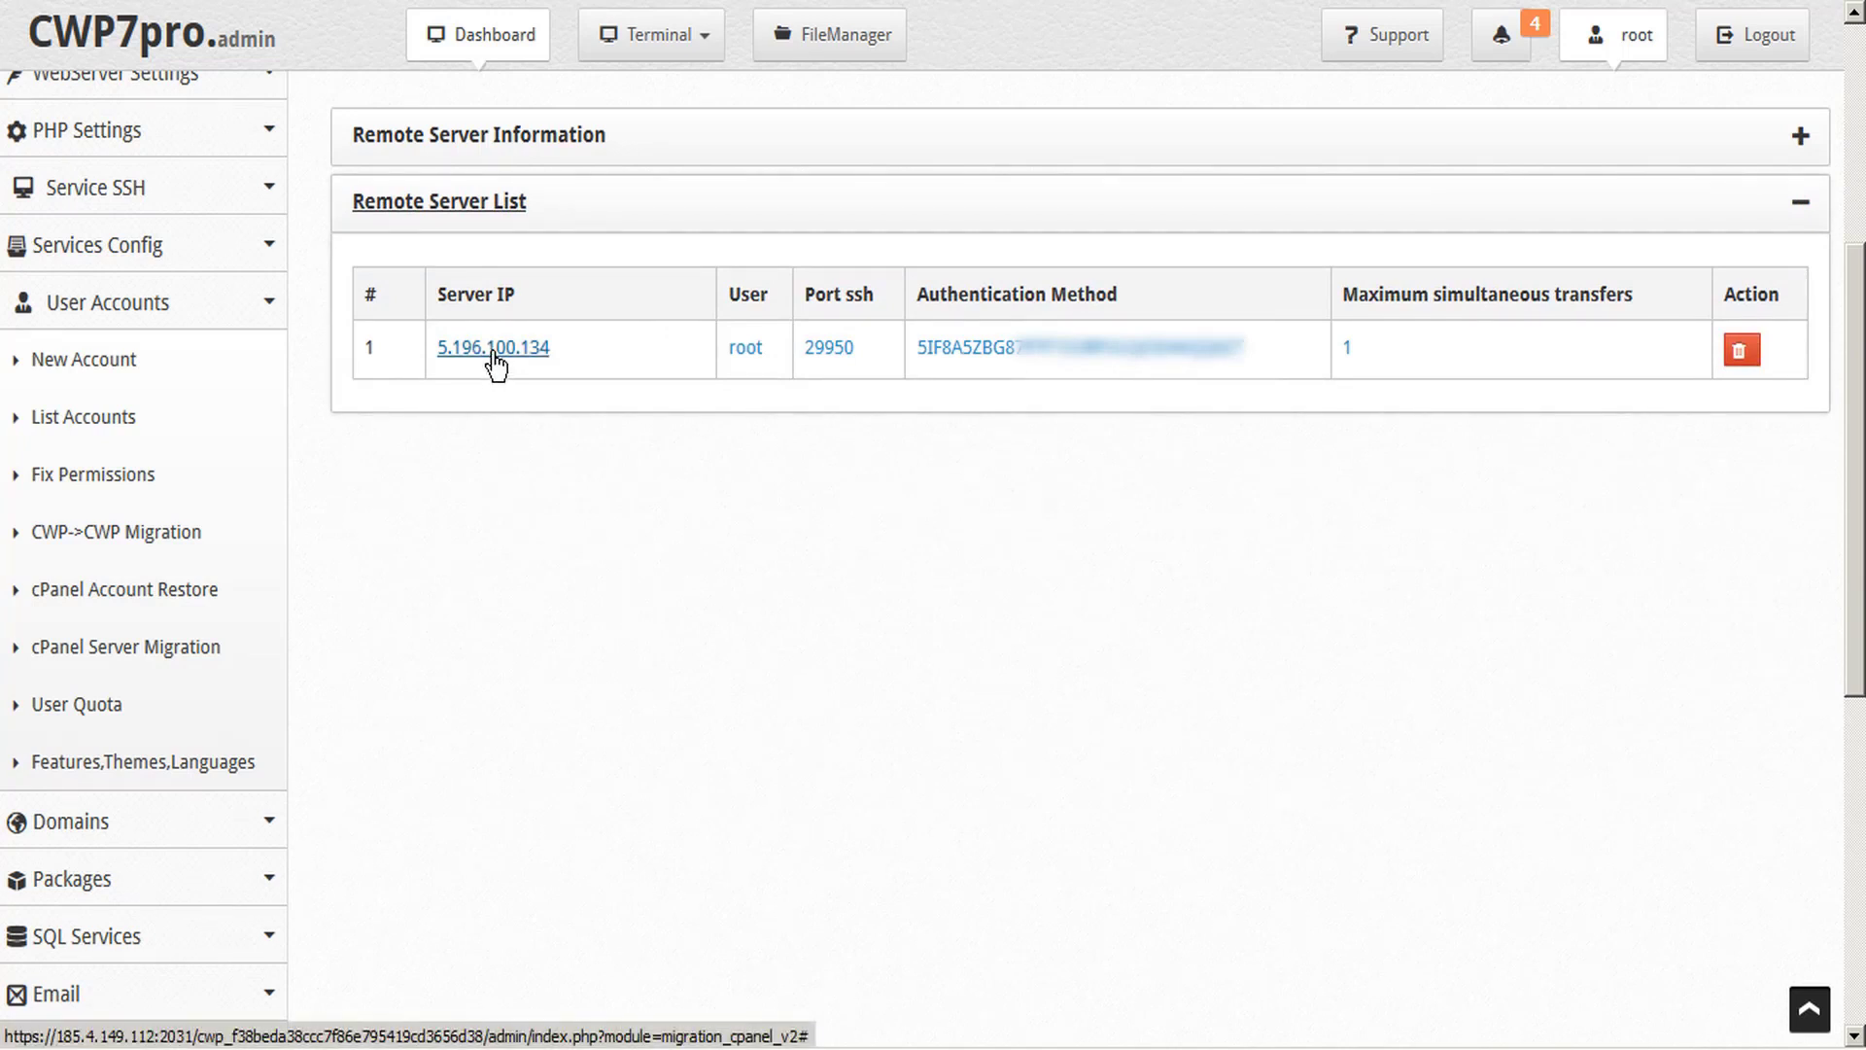
pyautogui.click(492, 356)
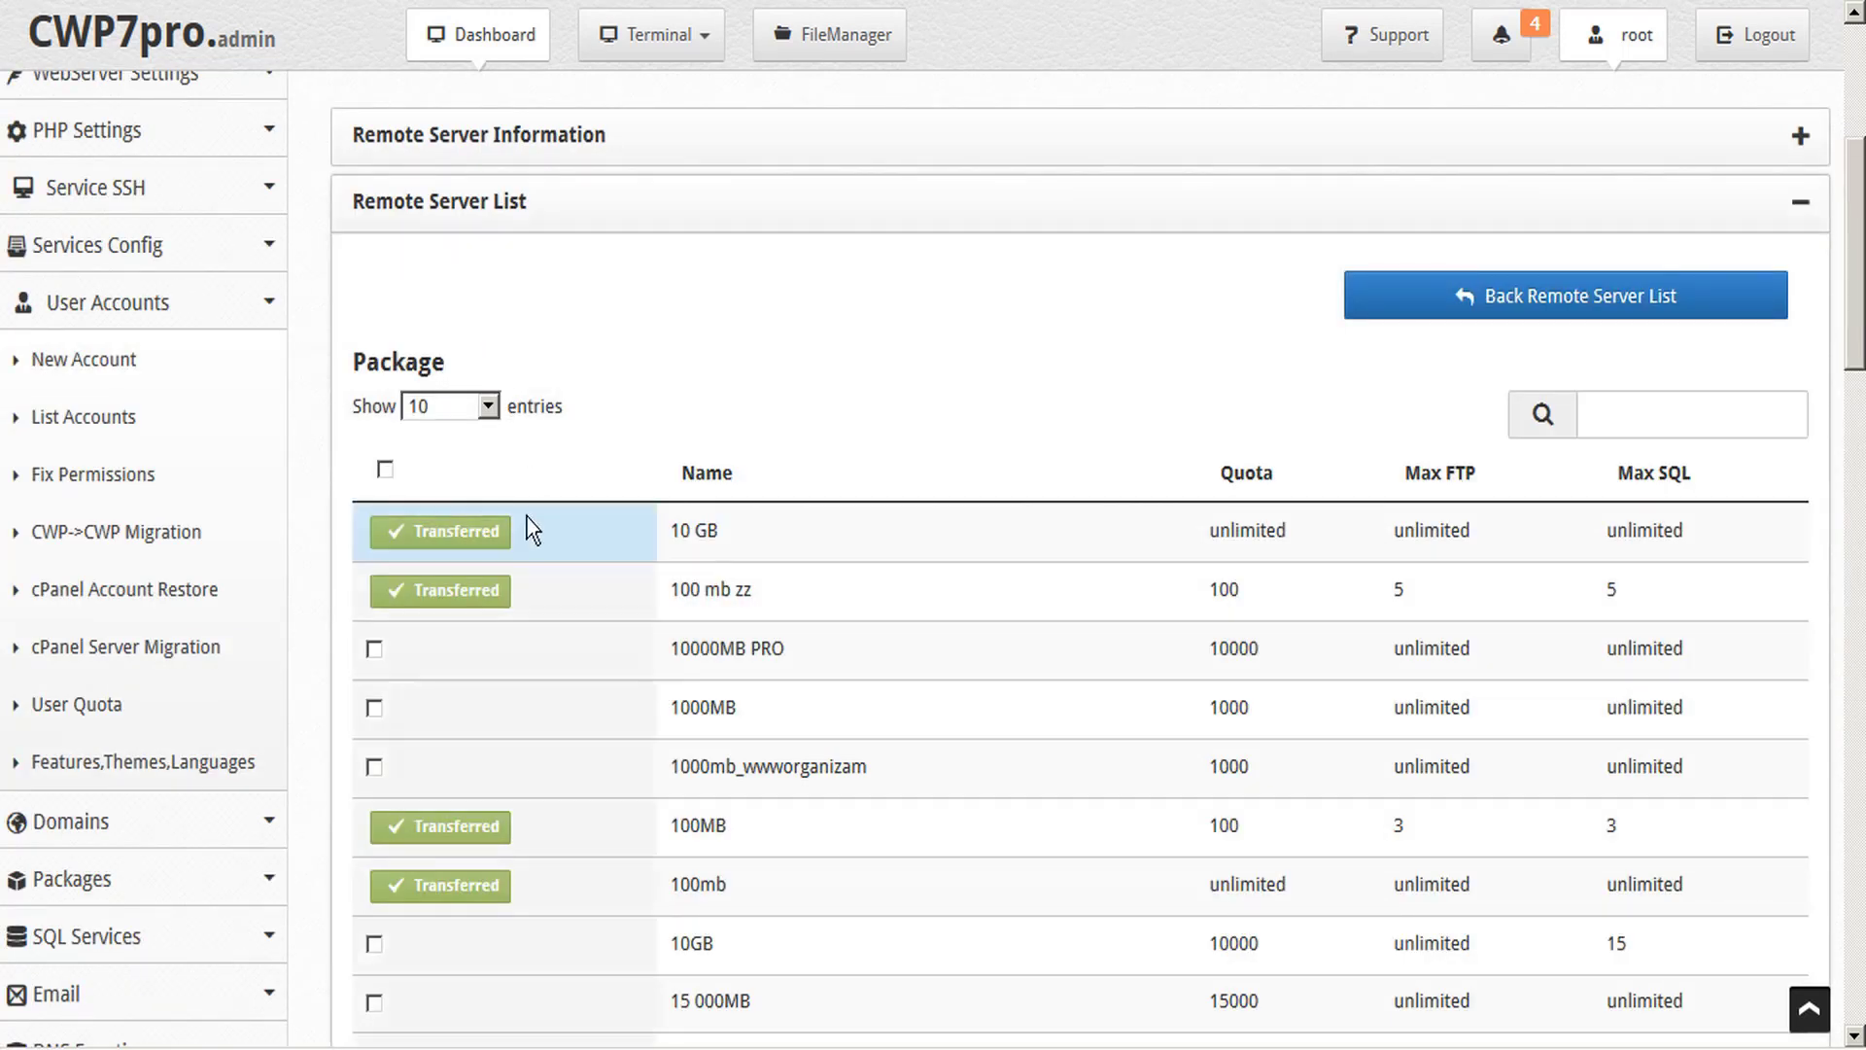
pyautogui.scroll(-7, 464, 564)
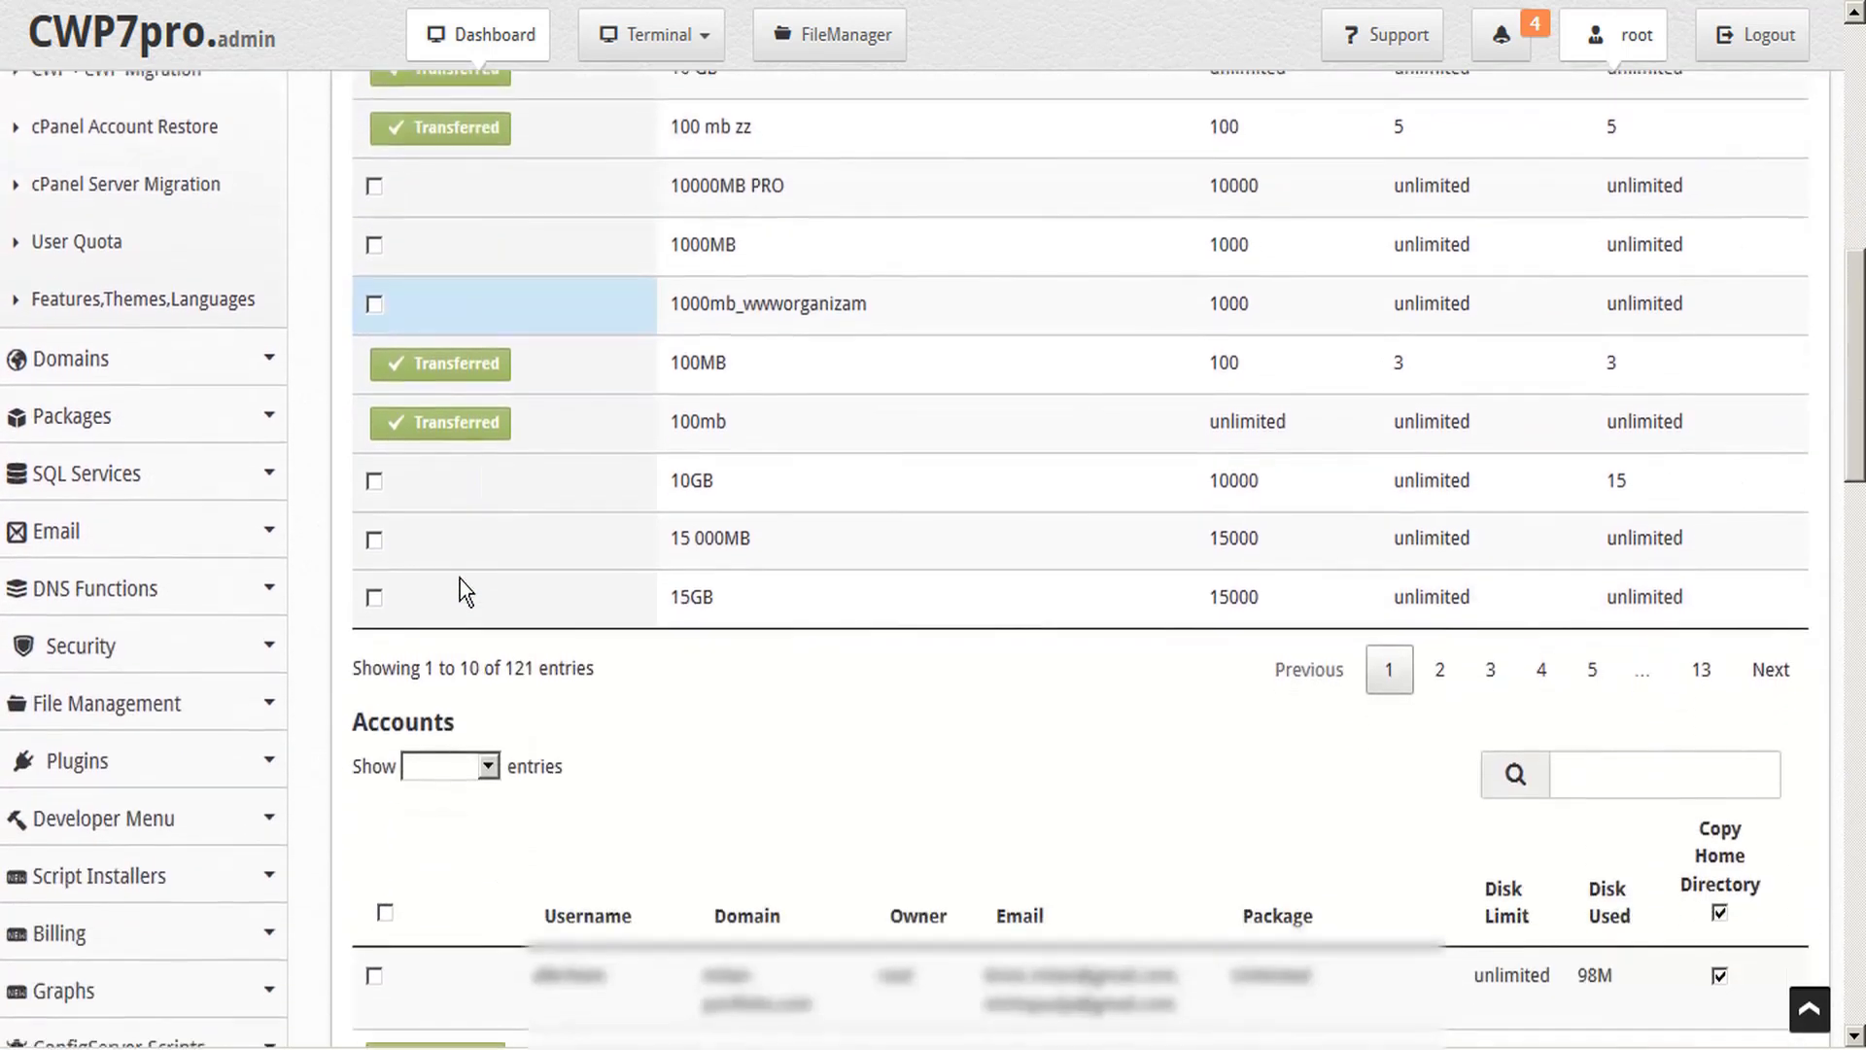
pyautogui.scroll(-2, 459, 579)
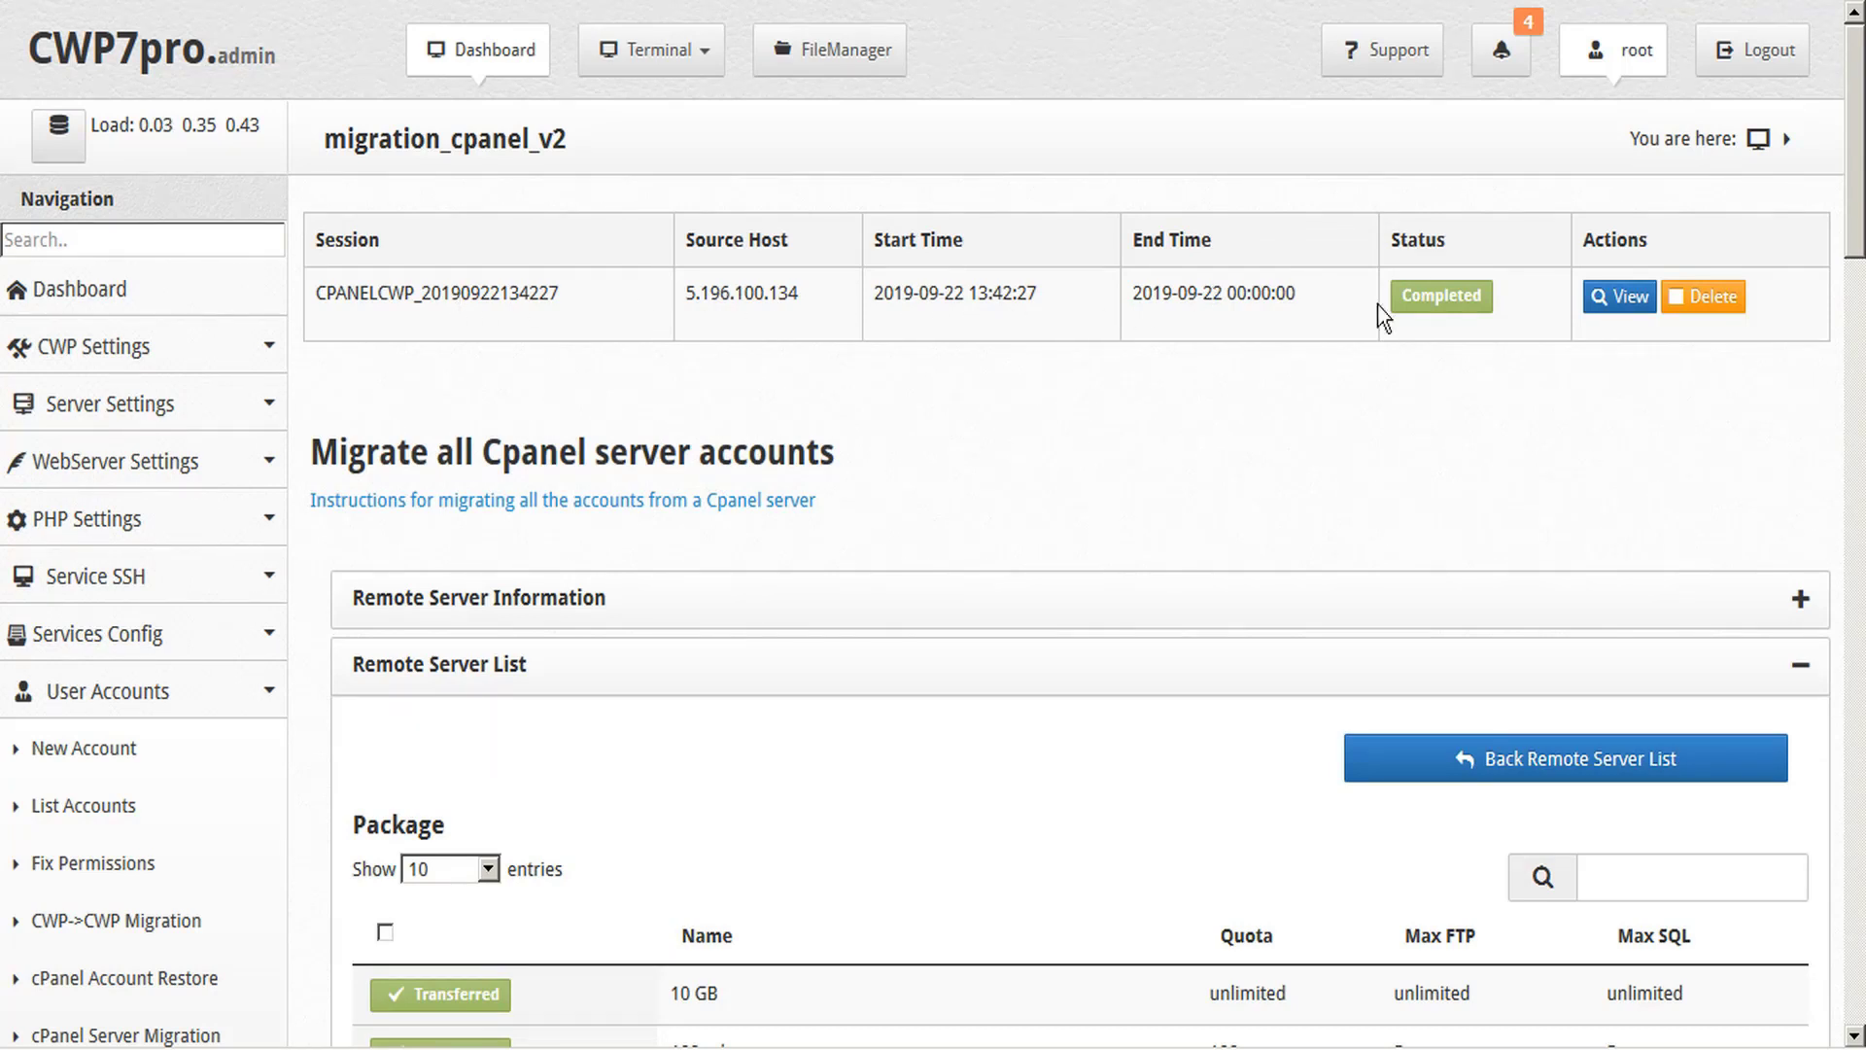
# Open the completed session's details and read its Summary Migrations Logs.
pyautogui.click(1445, 295)
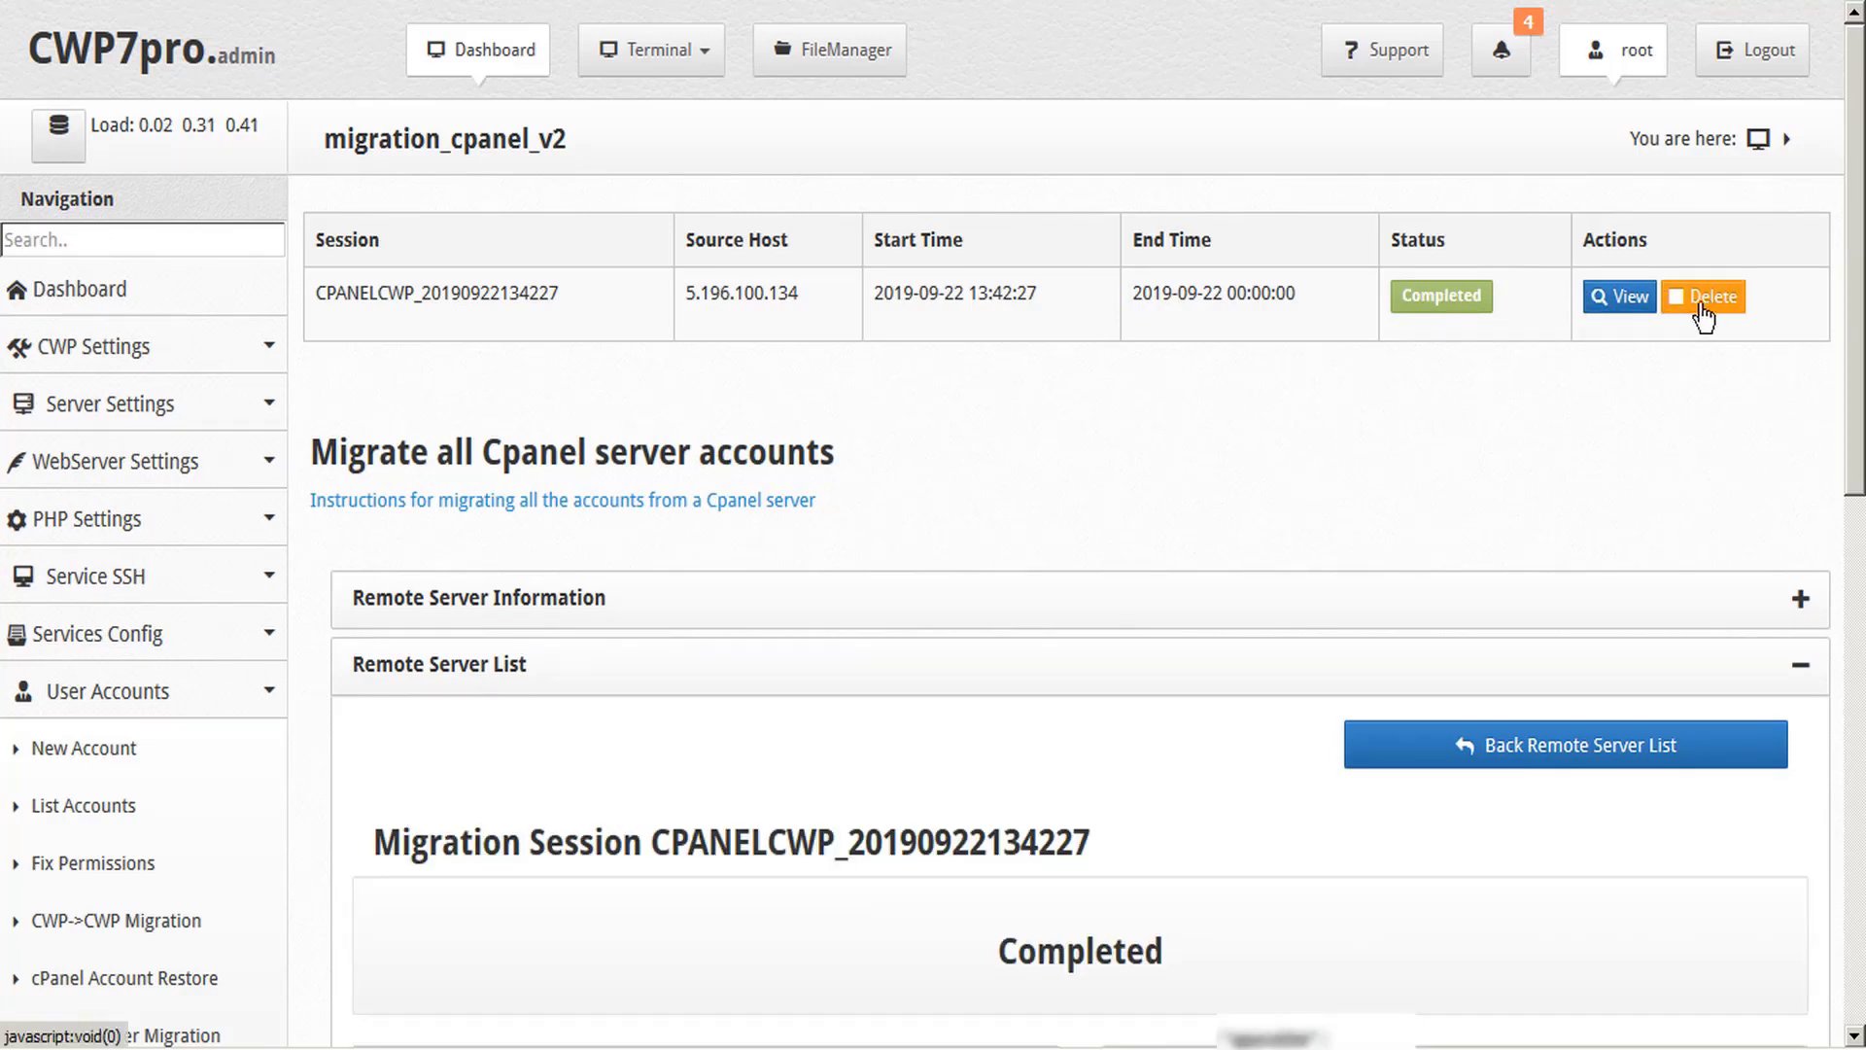
pyautogui.click(1623, 311)
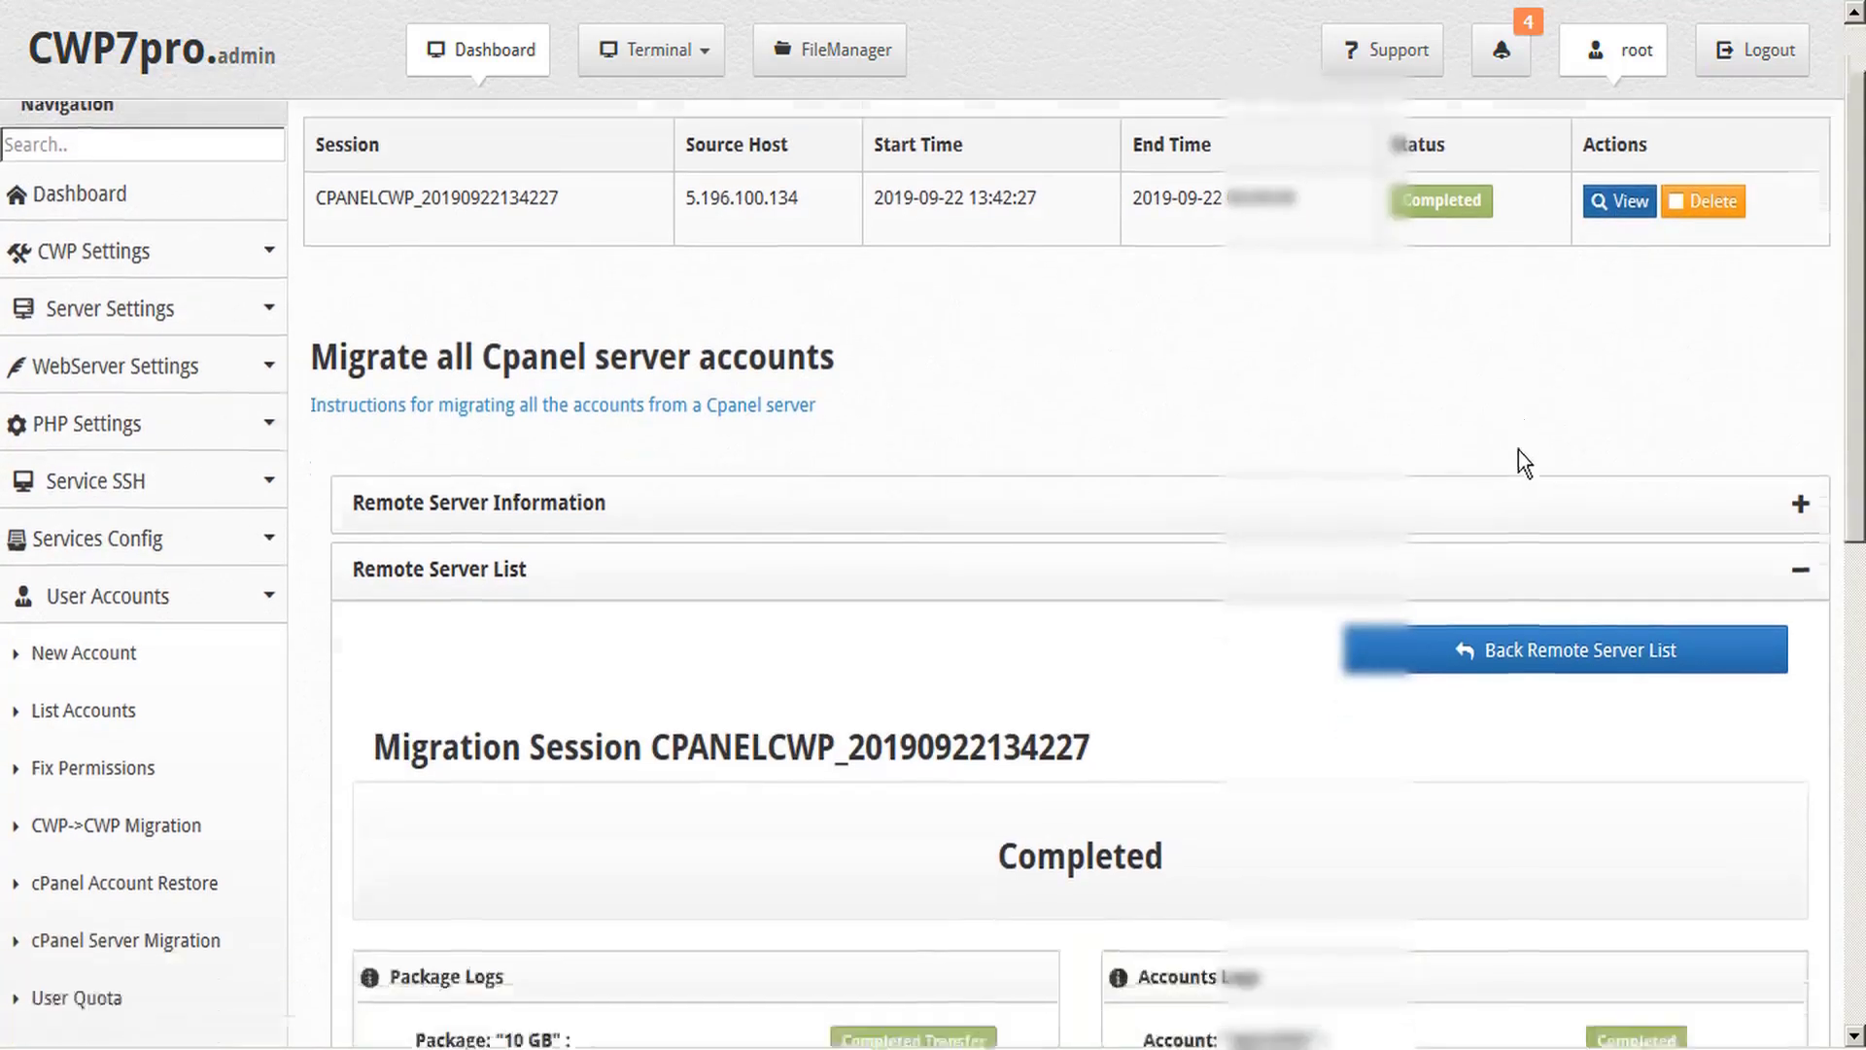
pyautogui.scroll(-5, 1410, 457)
pyautogui.scroll(-4, 1410, 457)
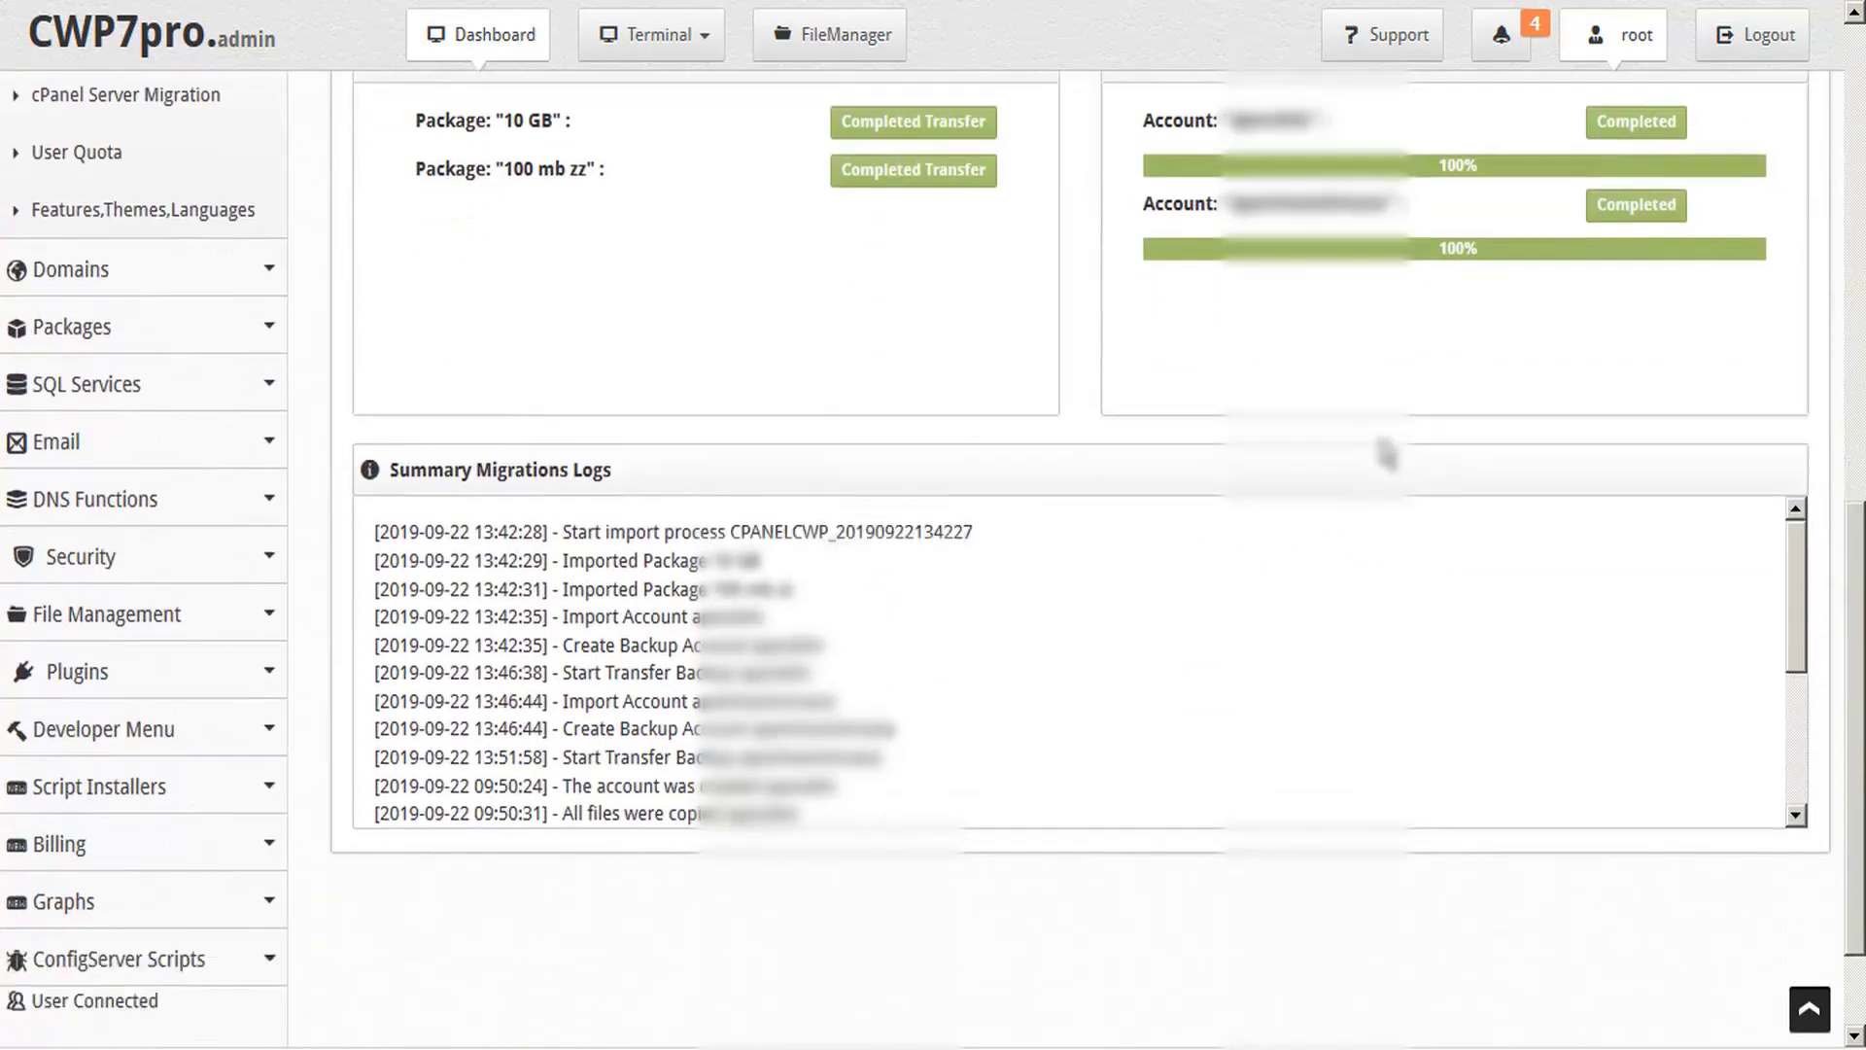
pyautogui.moveTo(1782, 568); pyautogui.dragTo(1814, 659)
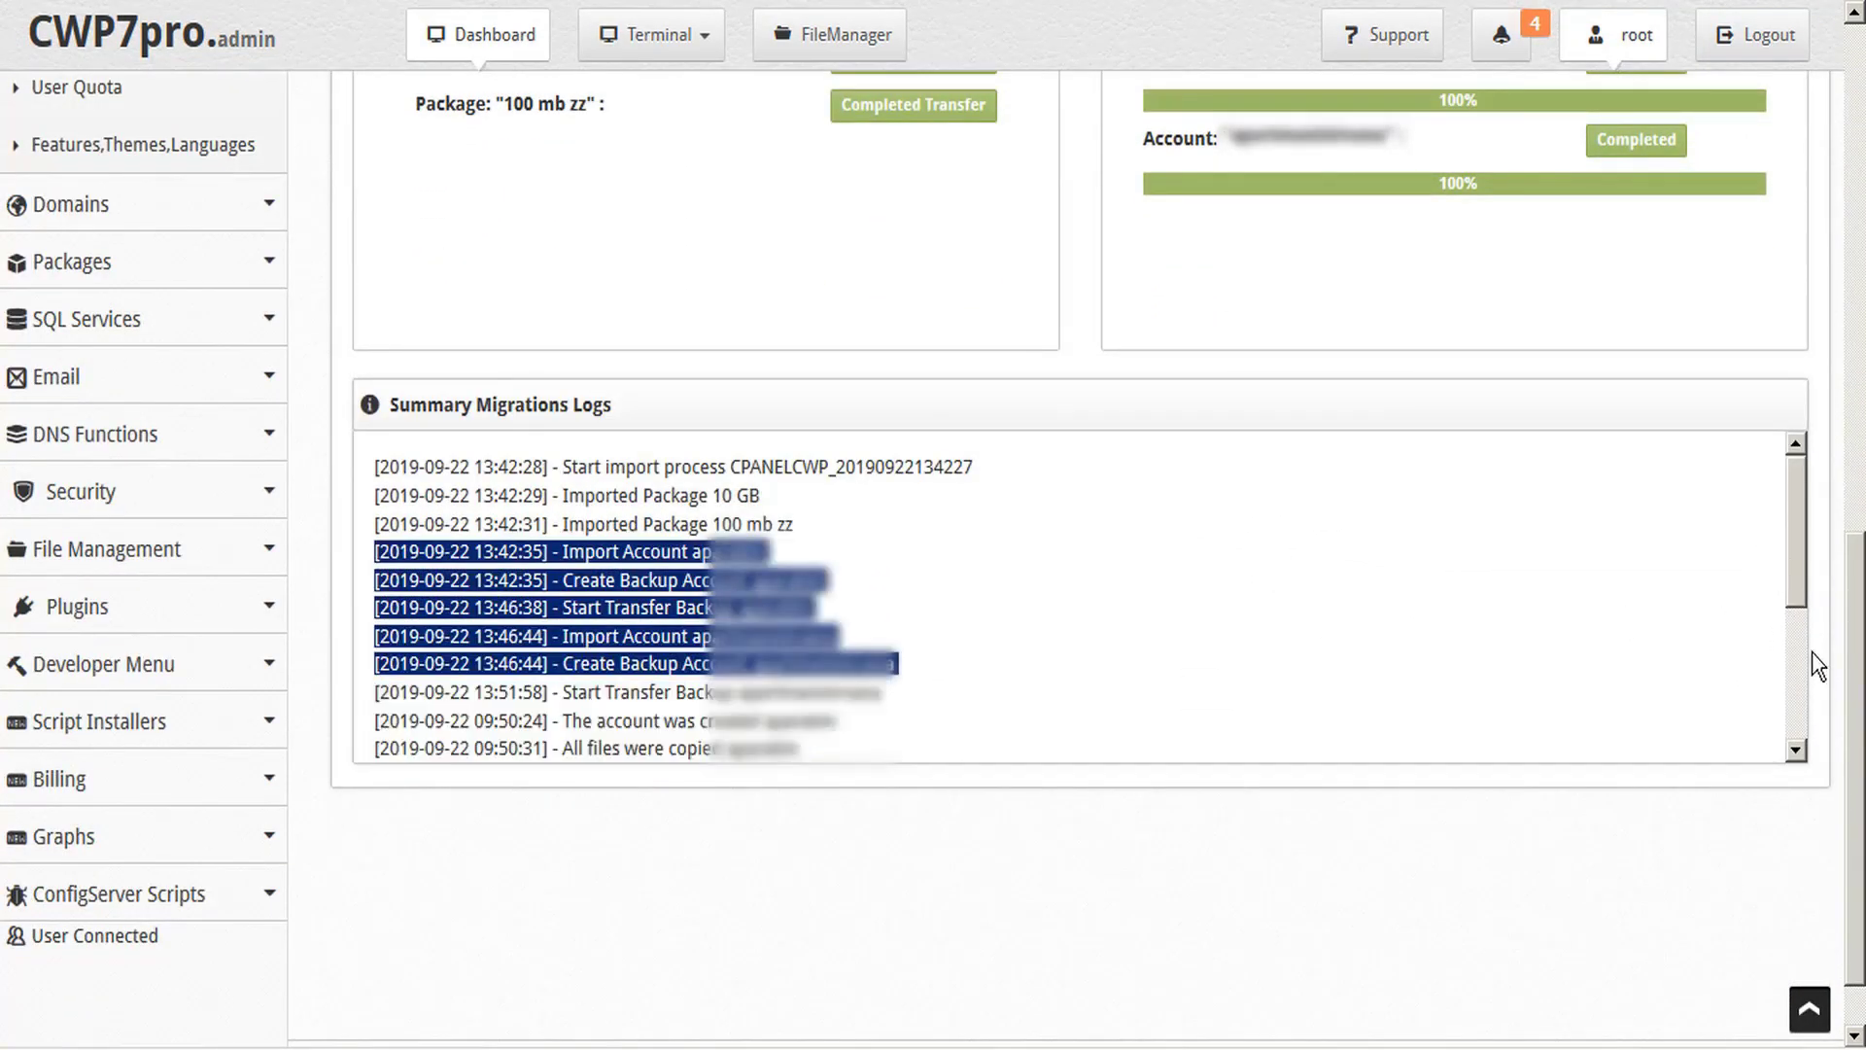
pyautogui.scroll(-3, 1800, 628)
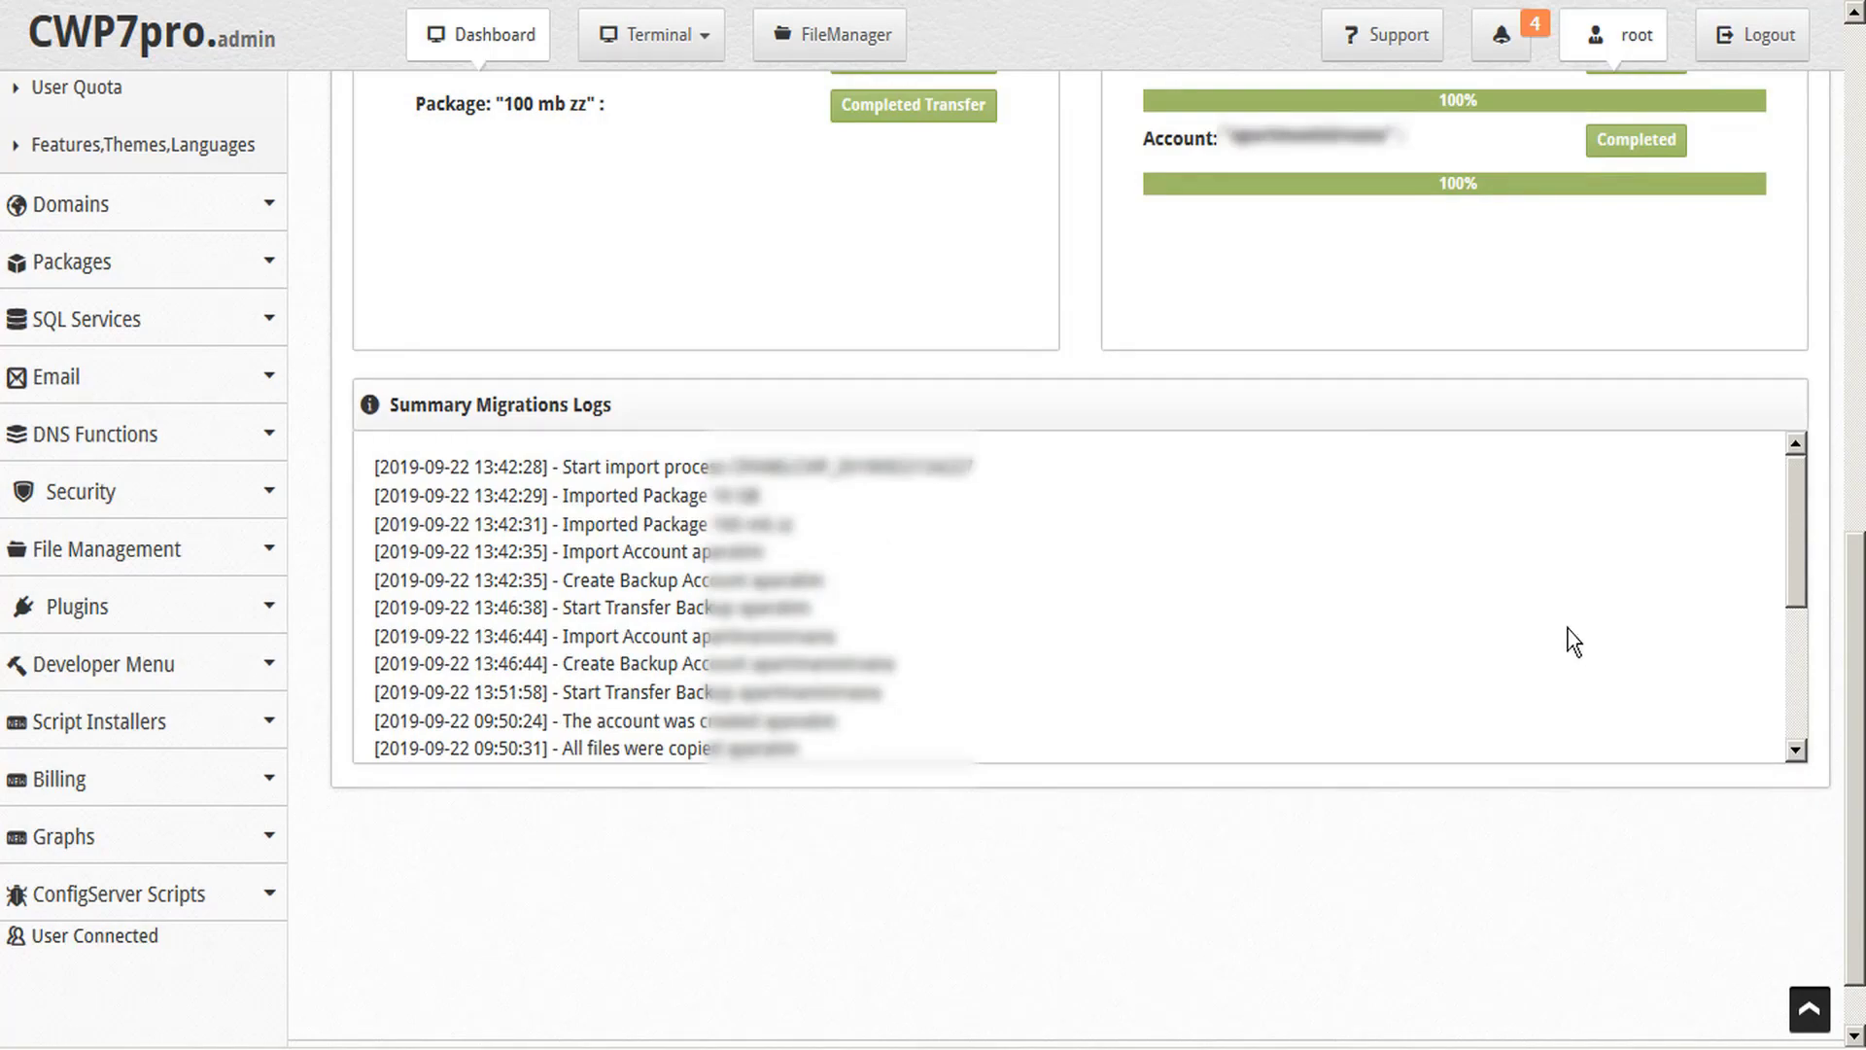